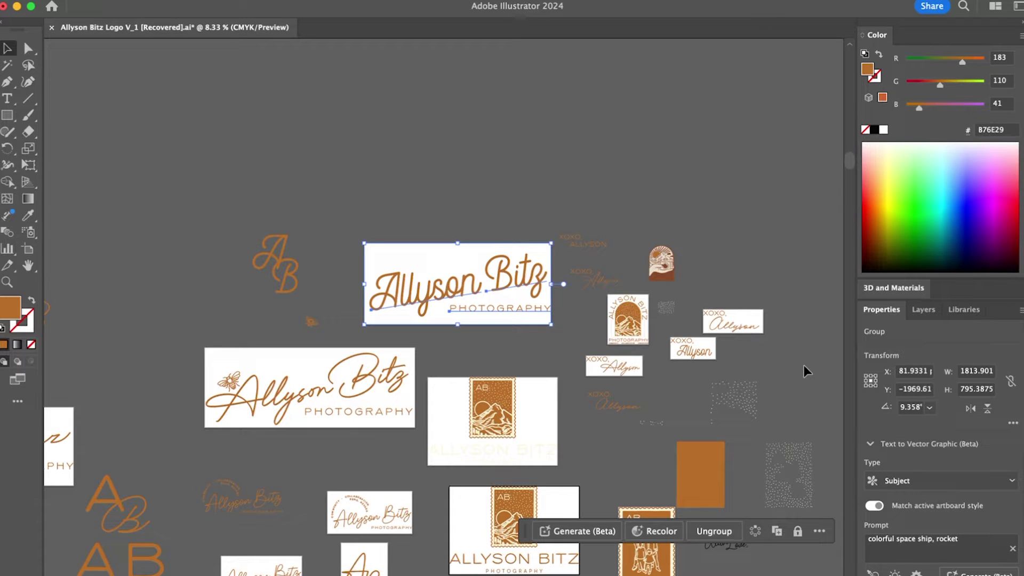
Step: Pan around the recovered logo variations board and deselect the rotated logo group
scroll(805, 370, down, 6)
scroll(805, 371, right, 2)
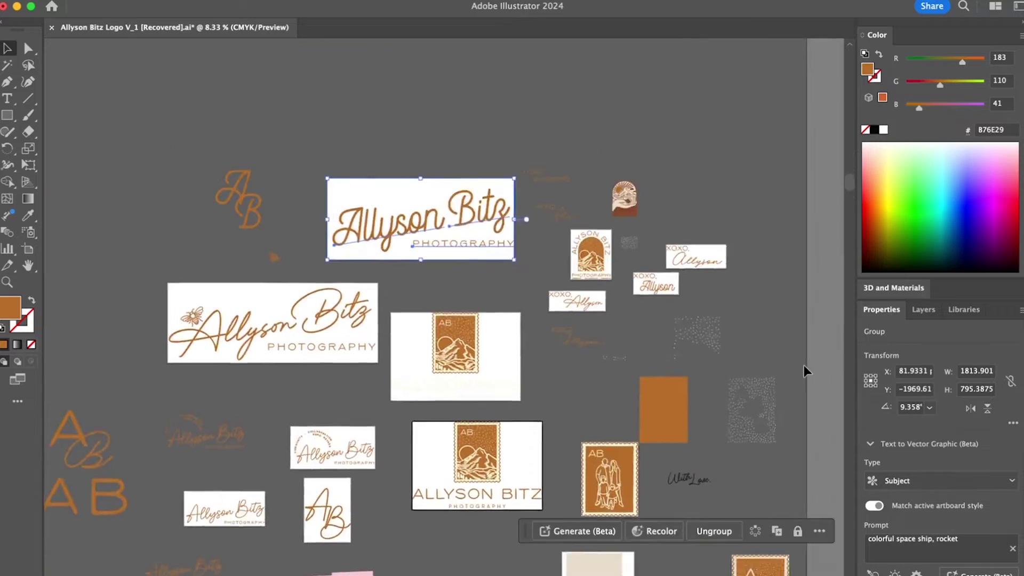
scroll(805, 370, down, 5)
scroll(805, 371, left, 4)
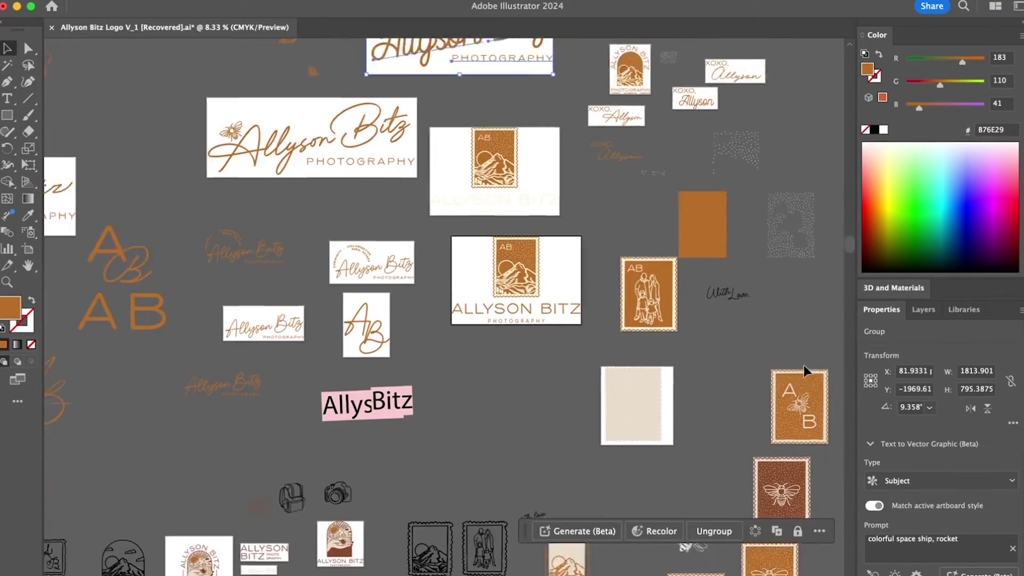
scroll(805, 371, up, 10)
scroll(805, 370, right, 7)
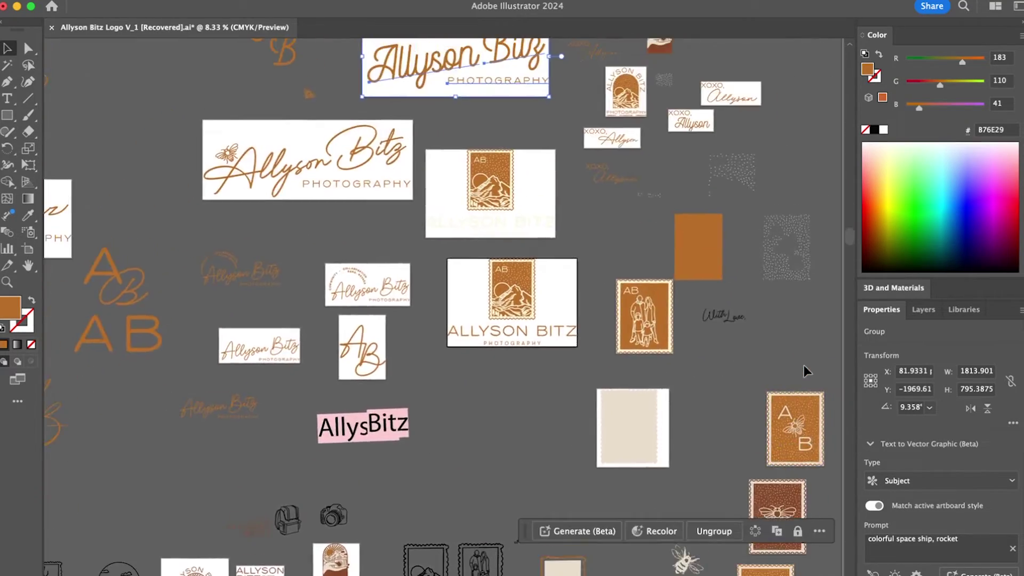
scroll(805, 370, left, 6)
scroll(805, 371, down, 1)
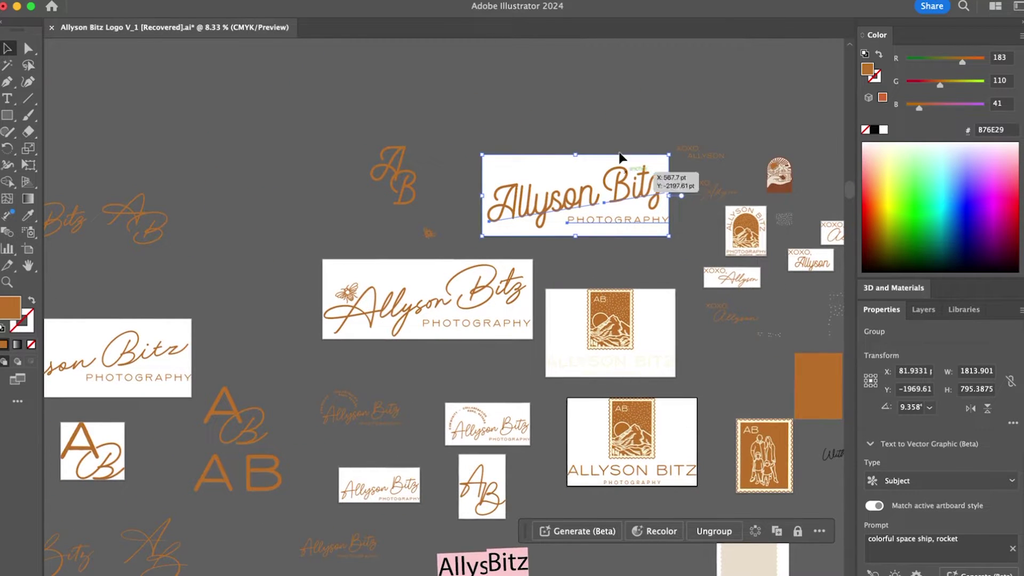
click(615, 110)
scroll(616, 111, right, 6)
scroll(615, 110, down, 2)
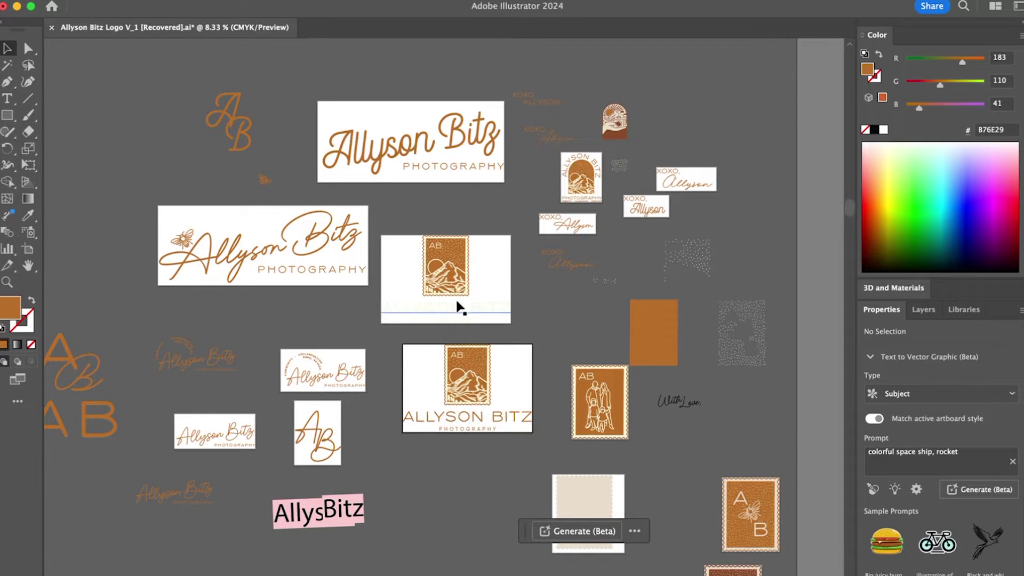
Step: Try selecting the upper and lower stamp logo groups, then clear the selection
click(465, 373)
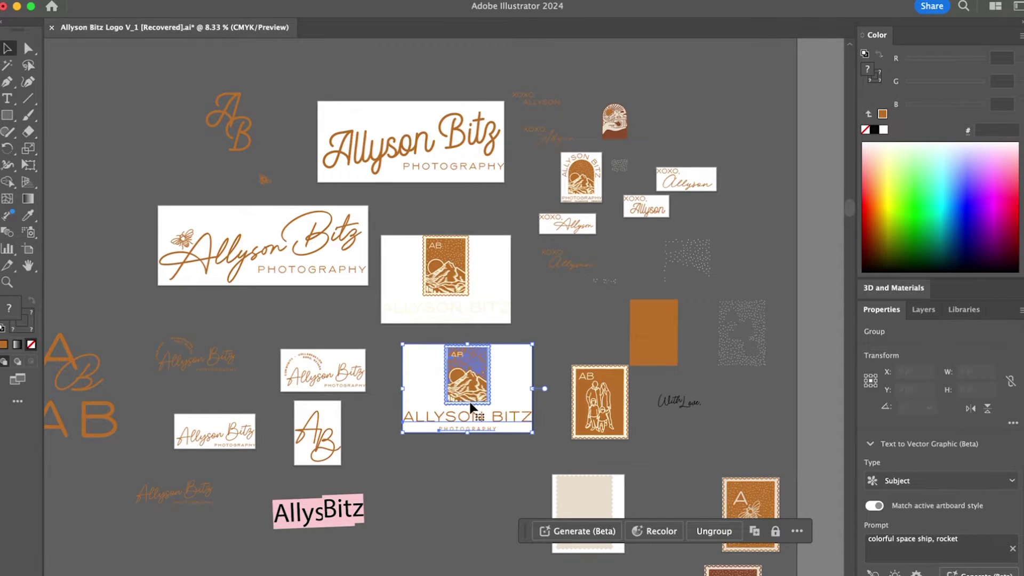
shift+click(451, 287)
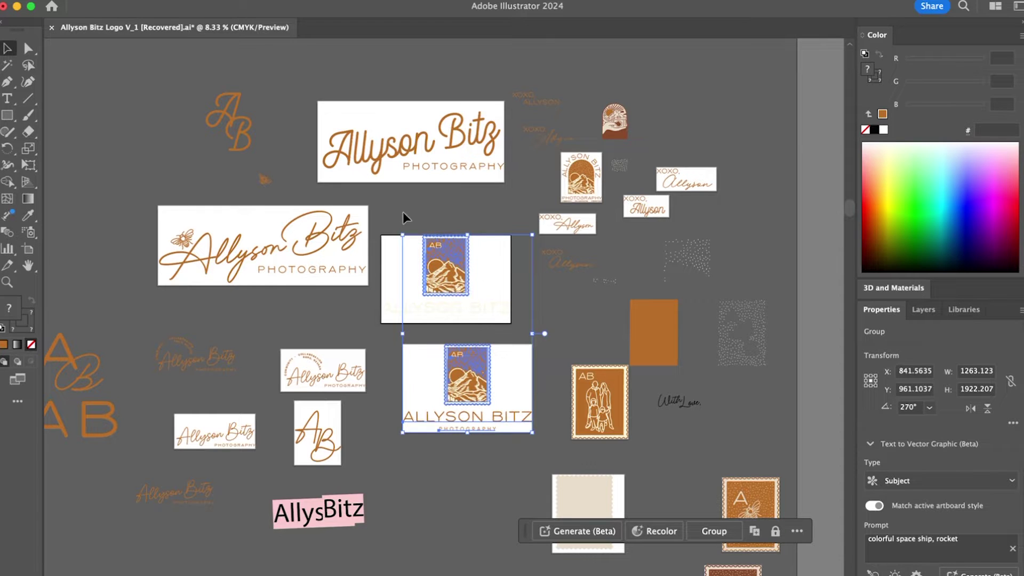
drag(389, 219, 511, 328)
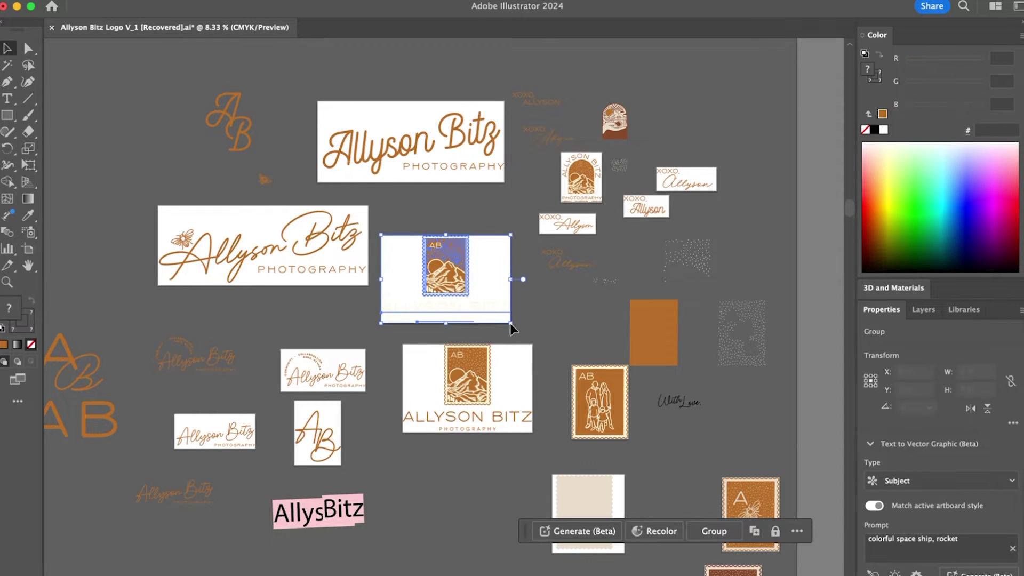
click(481, 286)
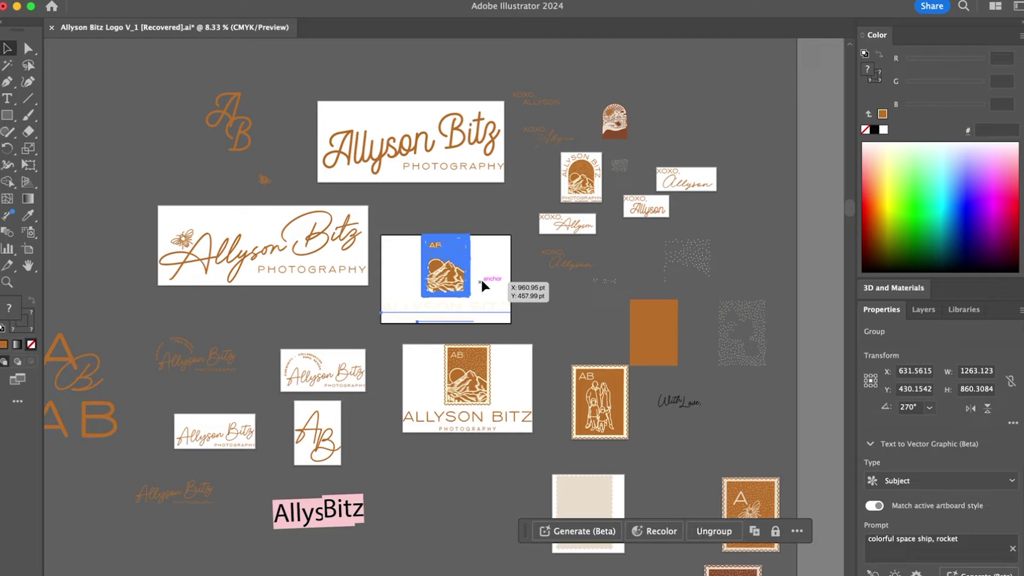
click(480, 251)
click(448, 273)
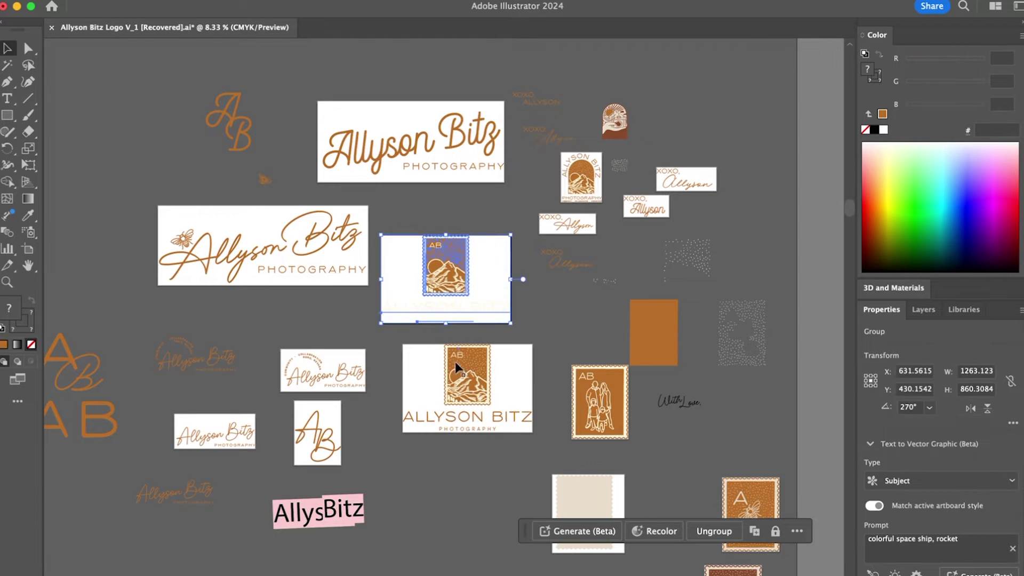
click(288, 144)
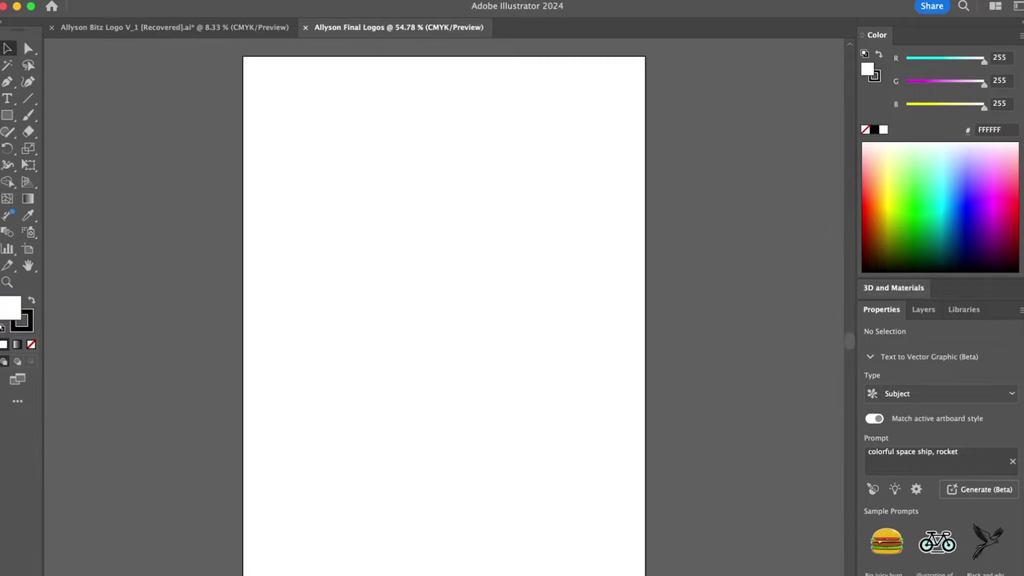
Step: Paste both mountain-stamp logos from the V_1 document into Allyson Final Logos
click(263, 27)
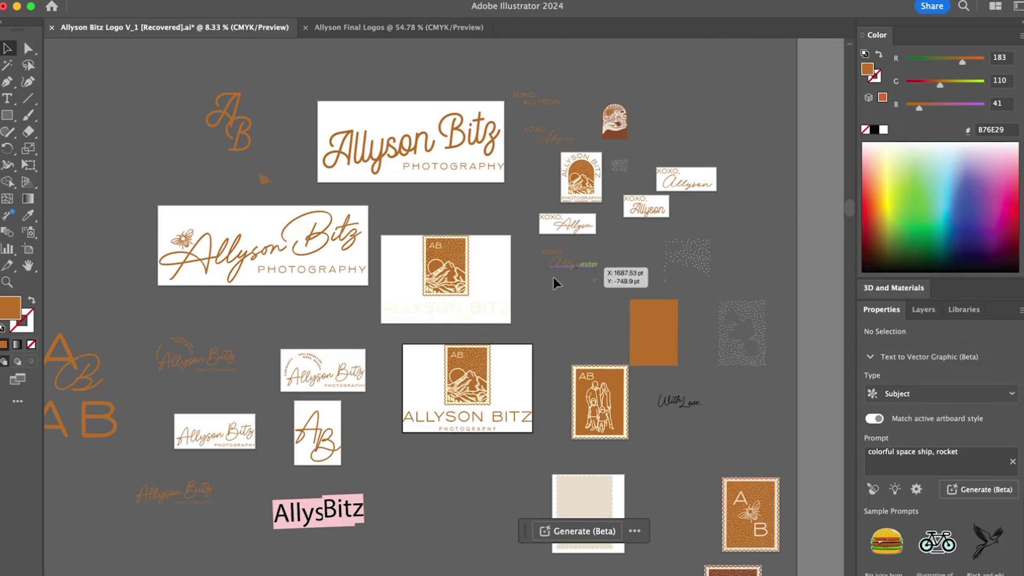
click(469, 264)
shift+click(479, 400)
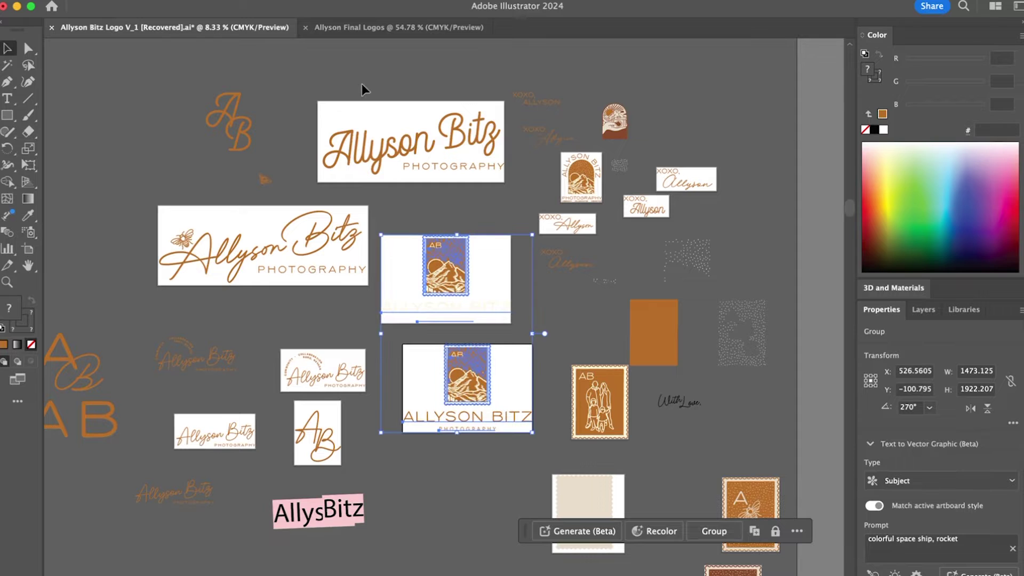
click(373, 26)
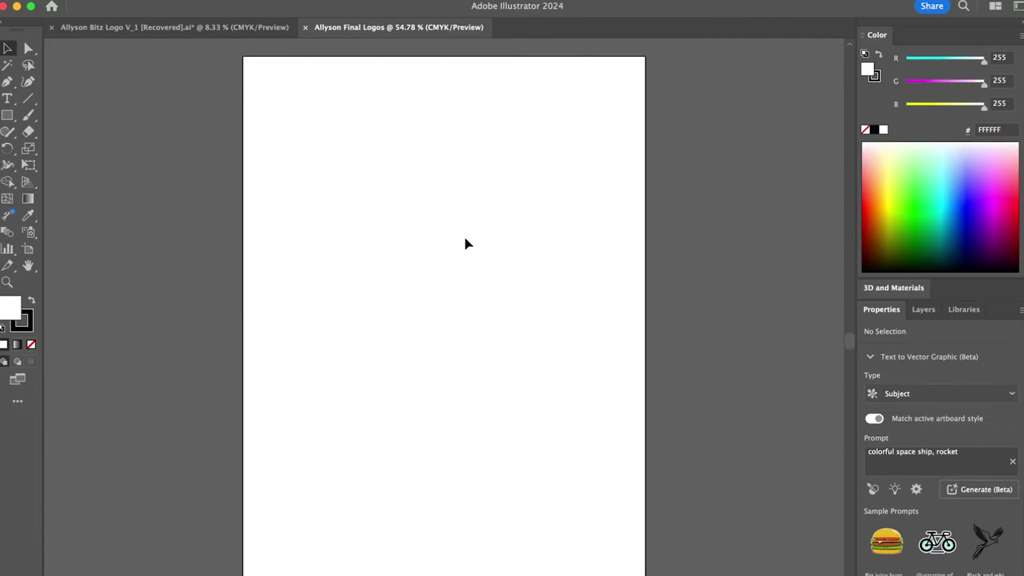
key(super+v)
key(super+minus)
key(super+minus)
key(super+minus)
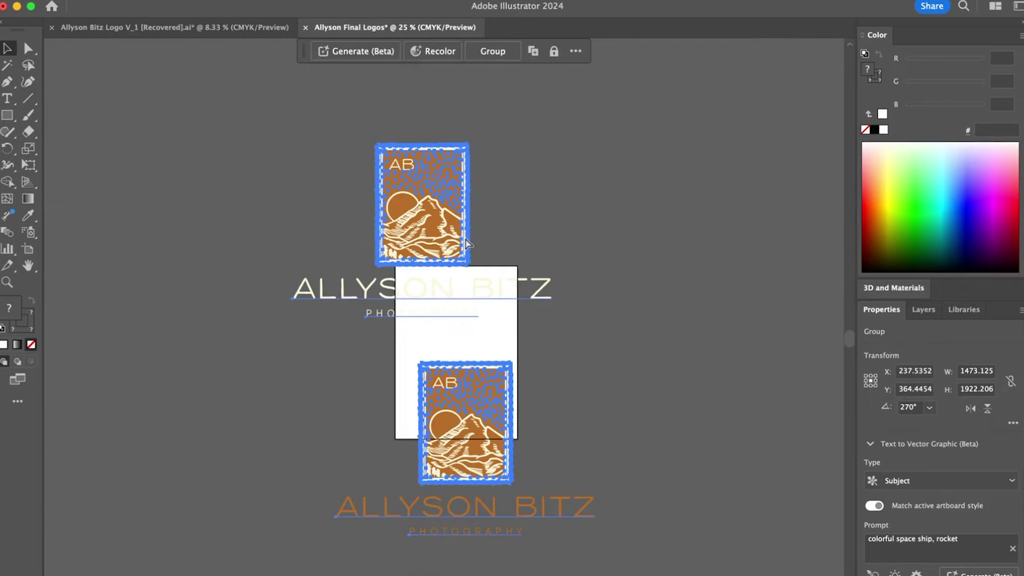
key(super+minus)
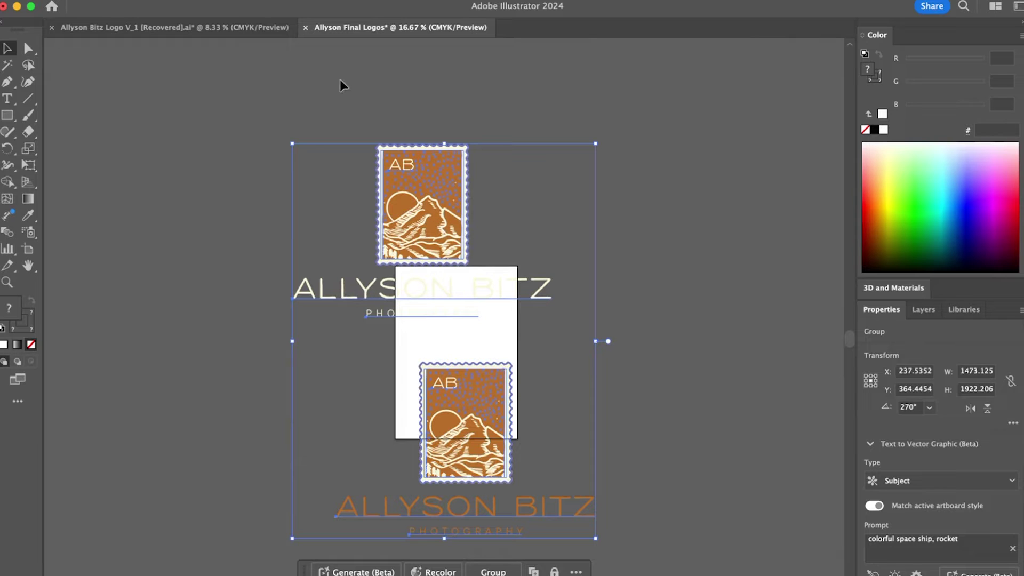
Step: Scale the pasted logos down proportionally and arrange them left of the blank artboard
key(ctrl+Tab)
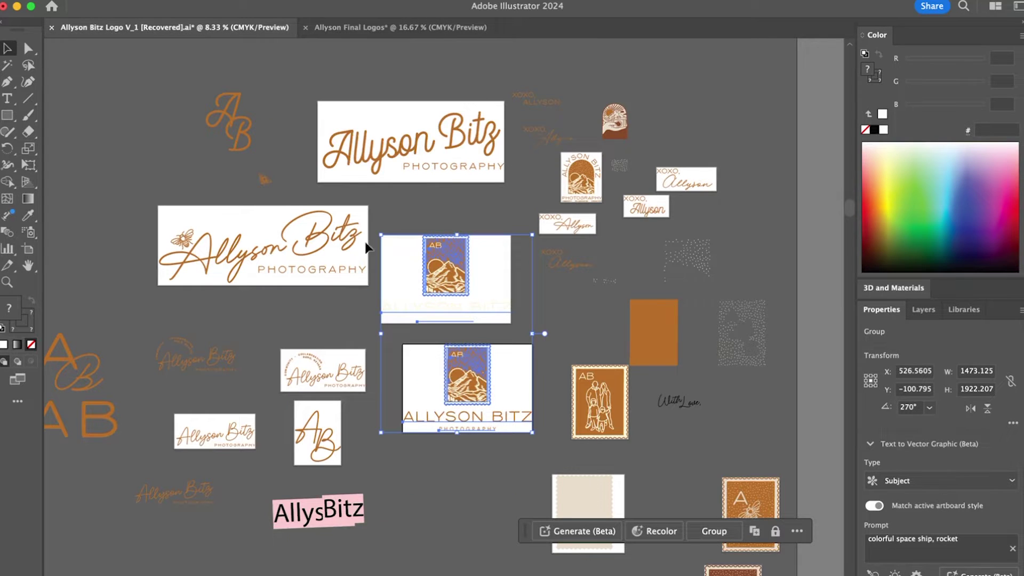
click(410, 29)
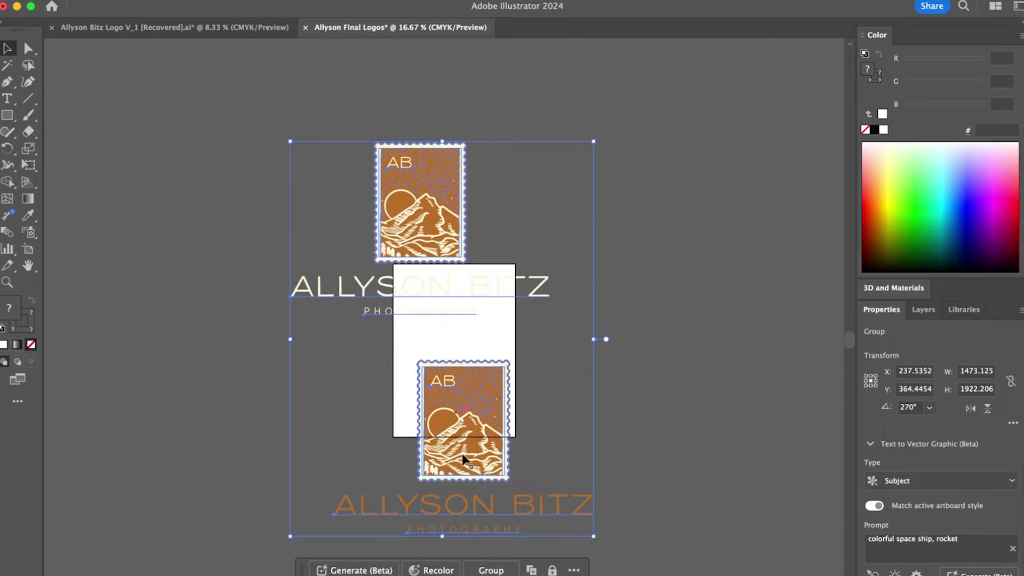
drag(442, 536, 441, 367)
drag(440, 328, 310, 377)
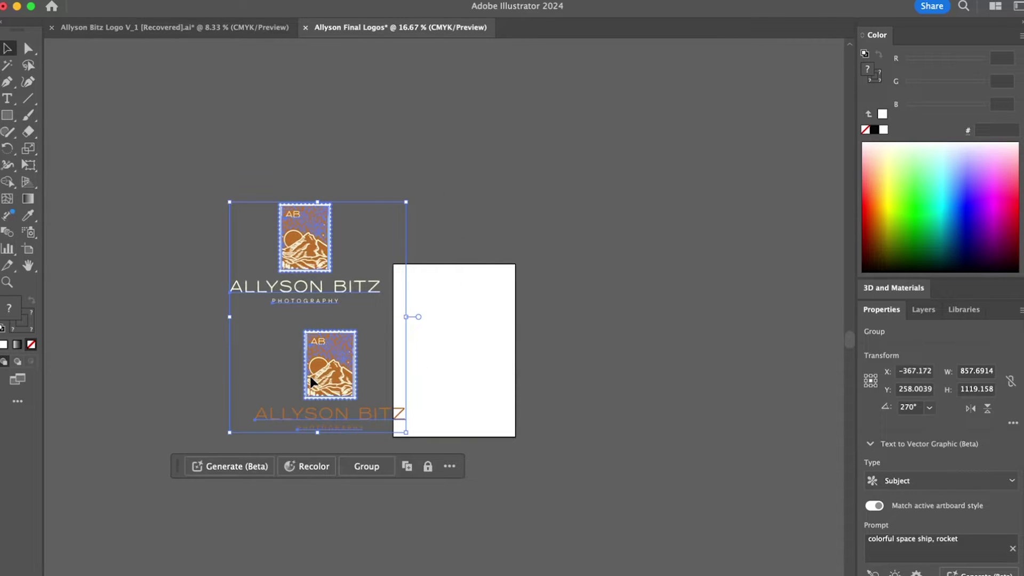
click(471, 322)
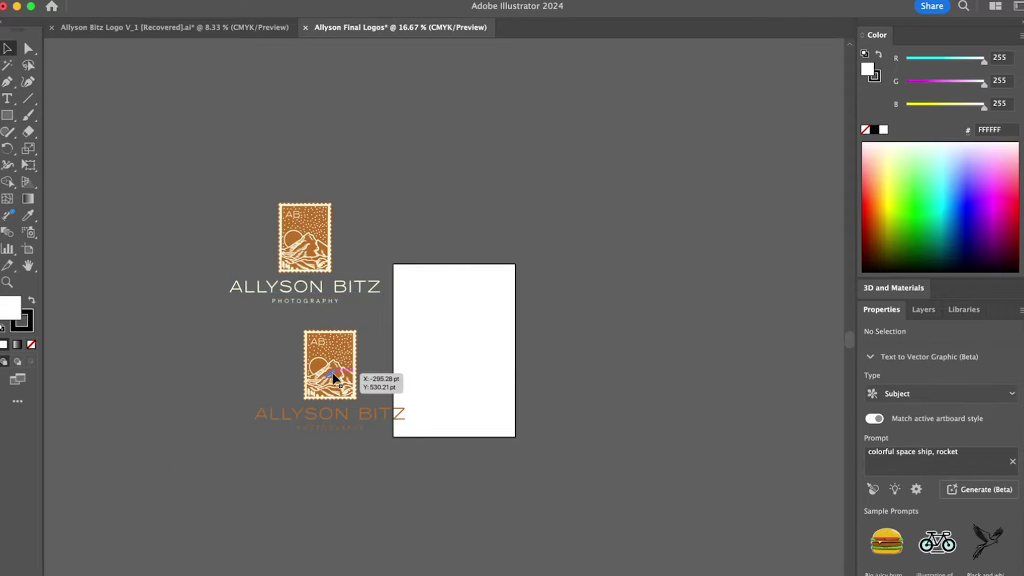
click(334, 373)
mouse_move(336, 373)
mouse_down()
mouse_move(313, 367)
mouse_move(329, 382)
mouse_up()
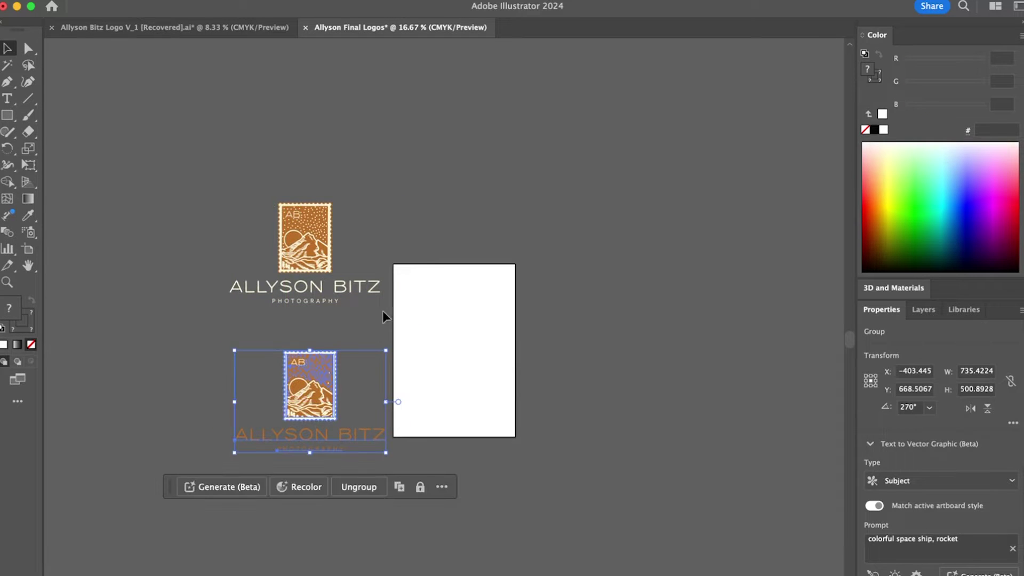
click(388, 338)
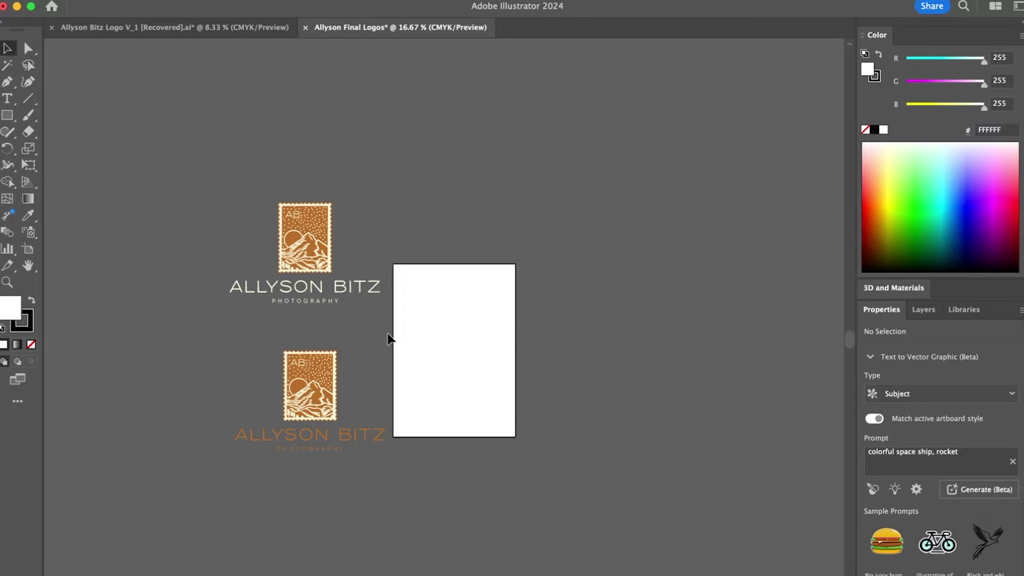
key(super+equal)
Step: Add artboards fitted to the upper and lower stamp logos, deleting a stray tiny artboard
scroll(389, 339, left, 6)
scroll(389, 338, up, 2)
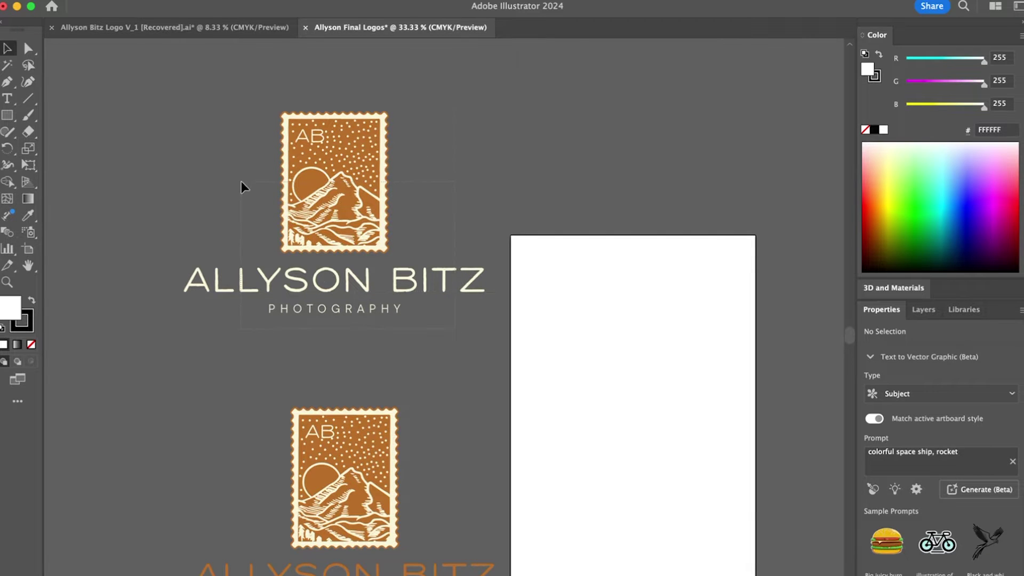
drag(178, 98, 343, 148)
click(563, 193)
click(386, 297)
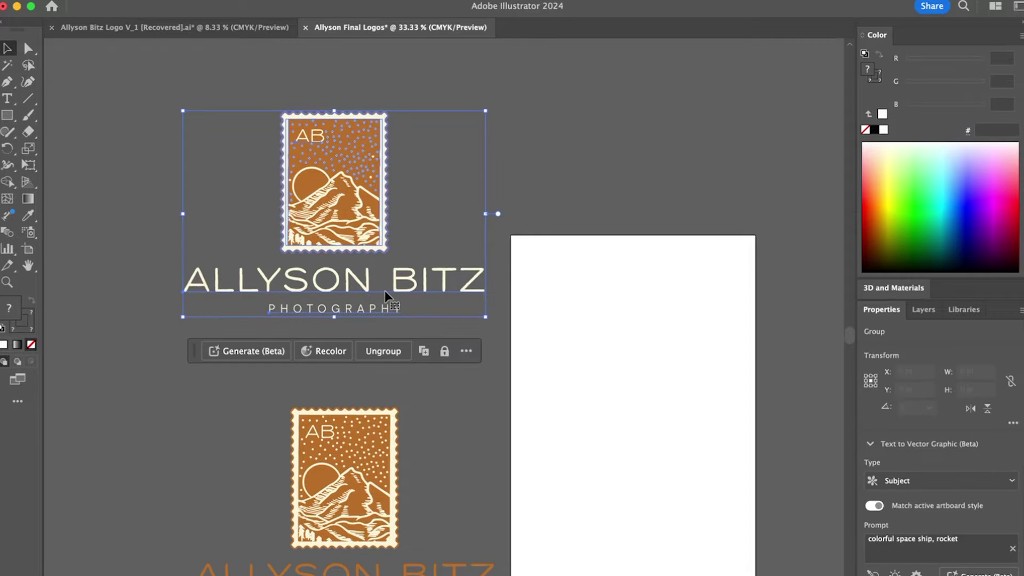
click(29, 249)
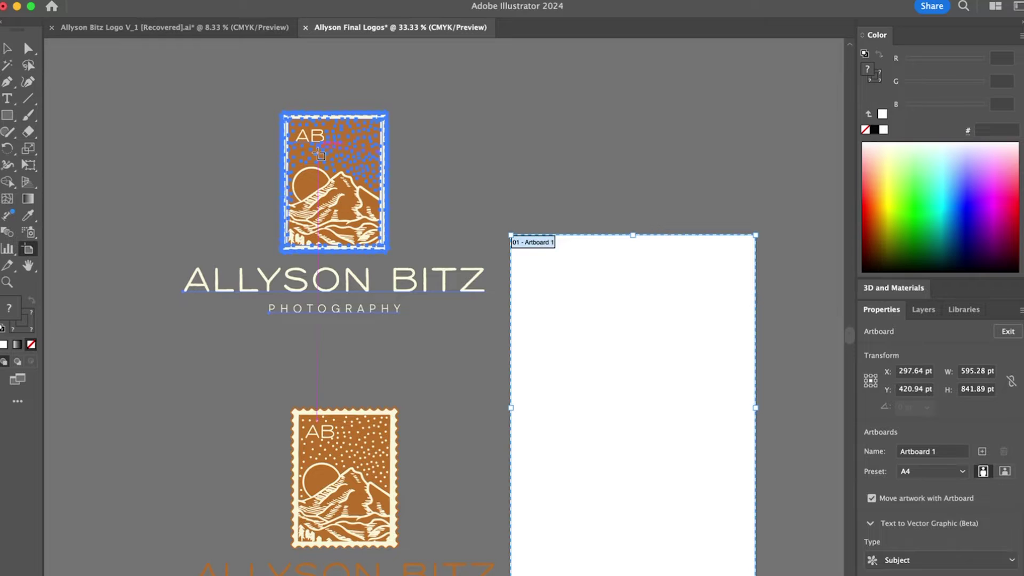
click(319, 154)
key(Delete)
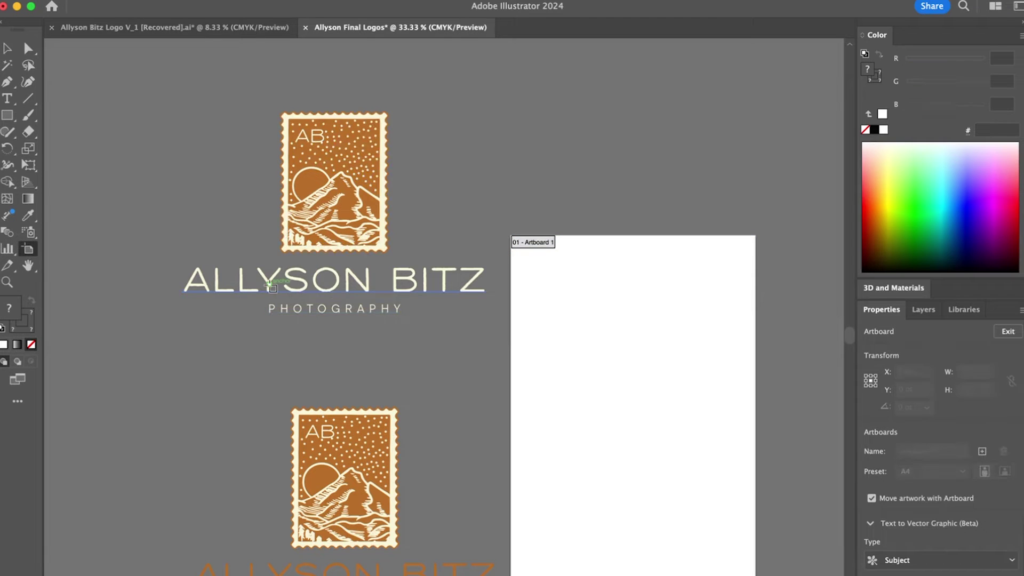
click(270, 286)
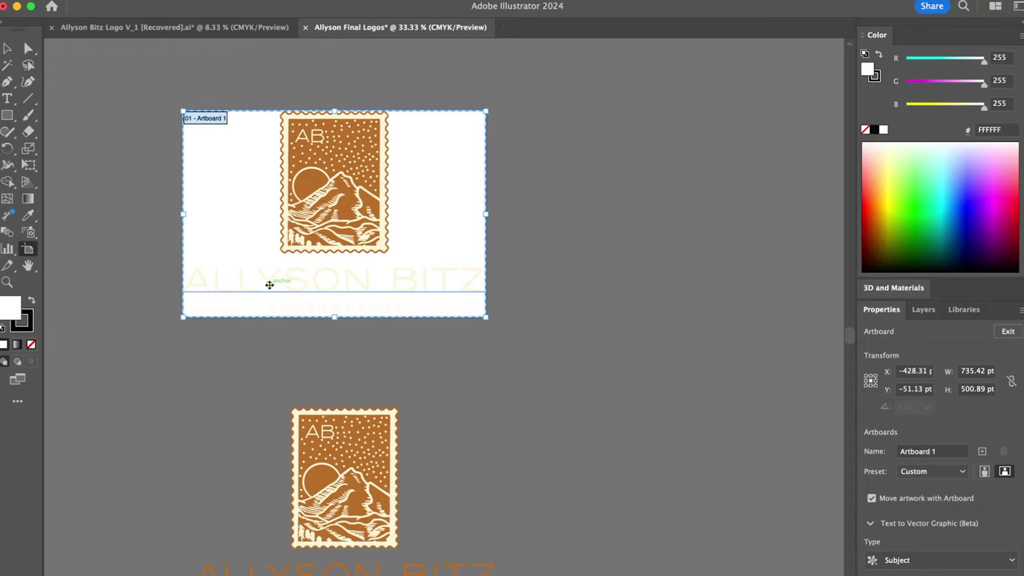
scroll(269, 285, down, 5)
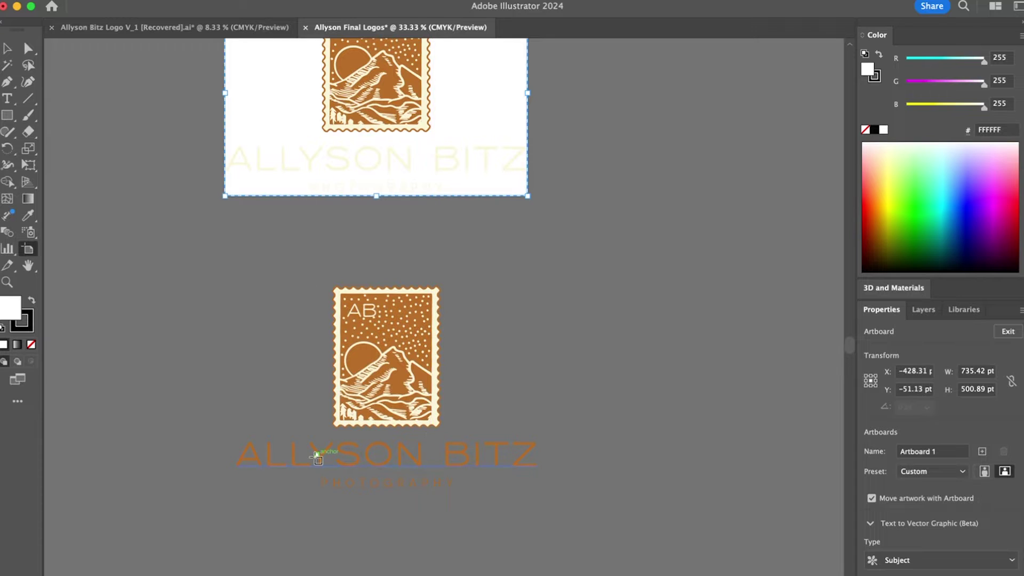
click(315, 458)
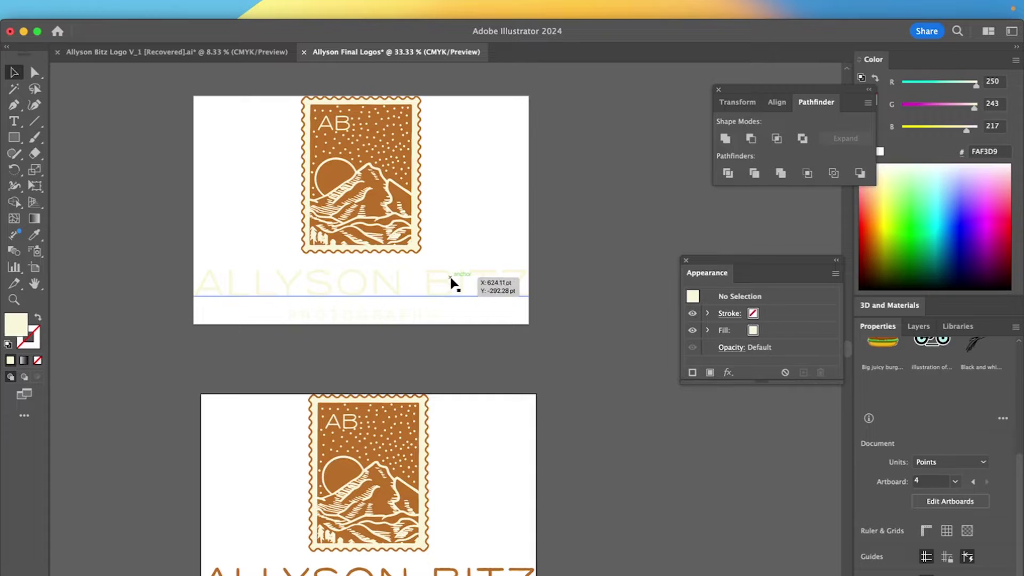
Step: Apply Object > Path > Outline Stroke to the top stamp logo group
click(454, 276)
double_click(354, 297)
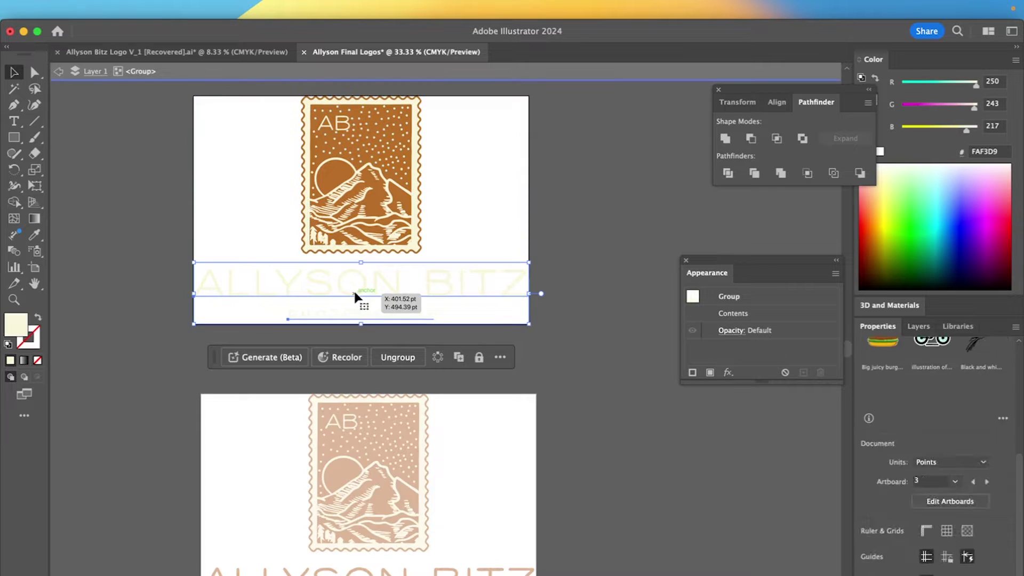
double_click(565, 249)
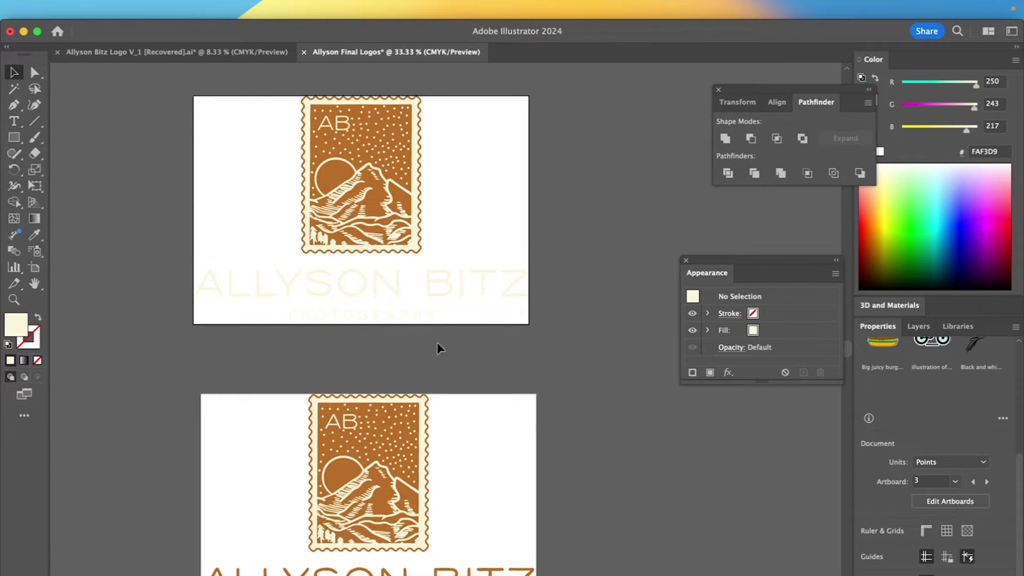
click(408, 291)
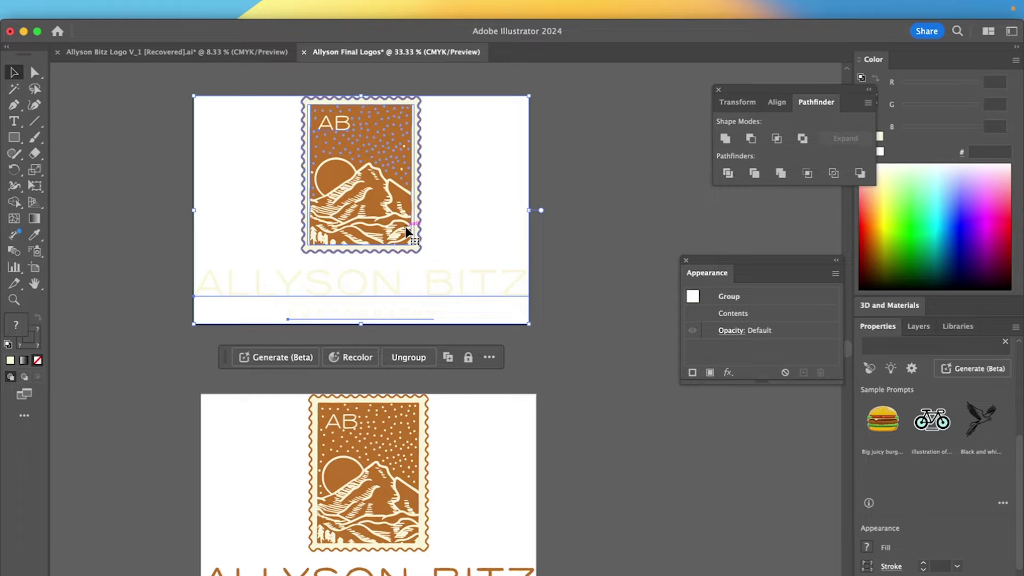
click(165, 9)
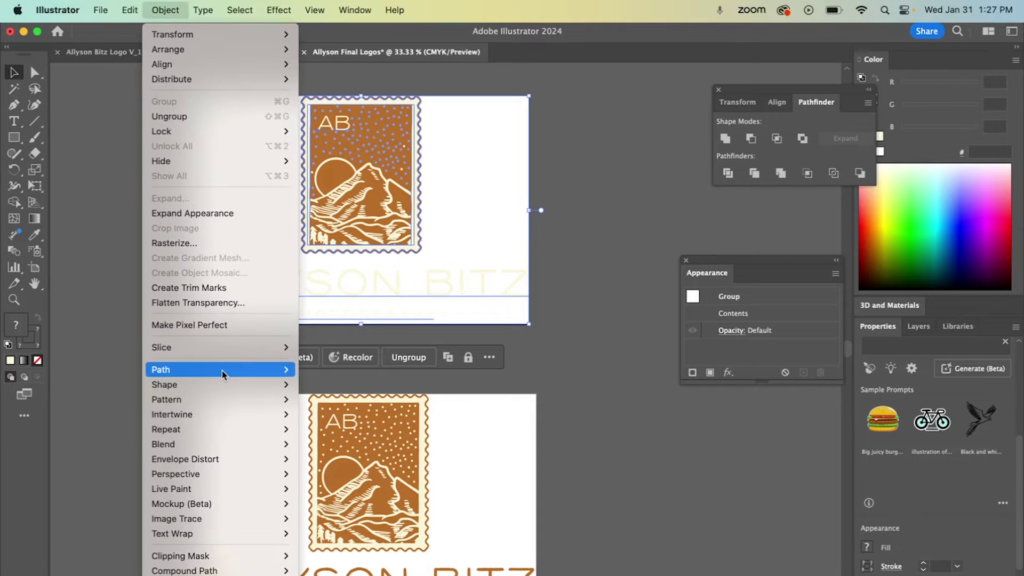
mouse_move(222, 374)
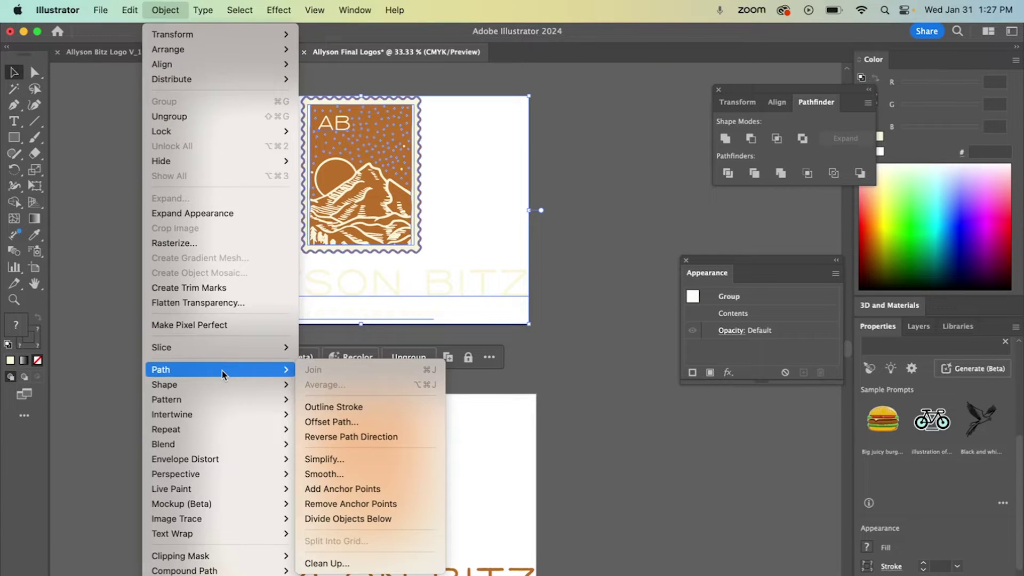
click(336, 409)
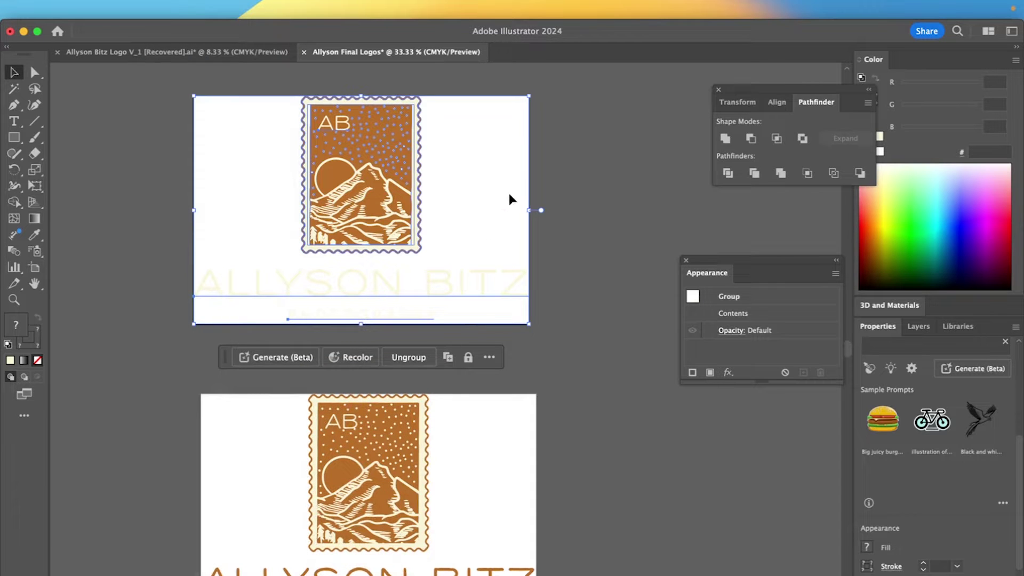
Step: Convert the top logo's lettering to outlines with Type > Create Outlines, then deselect
click(203, 10)
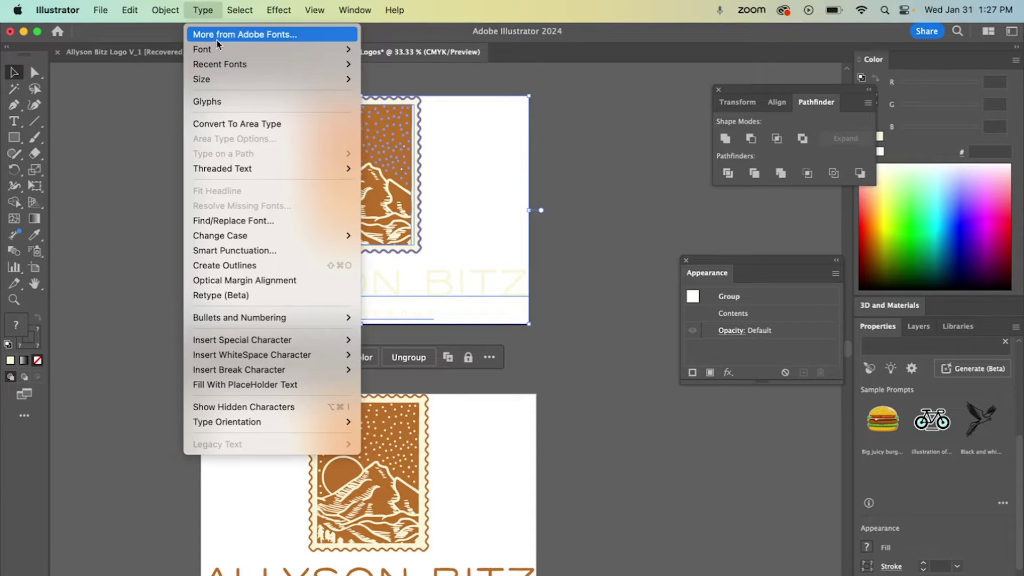
click(262, 265)
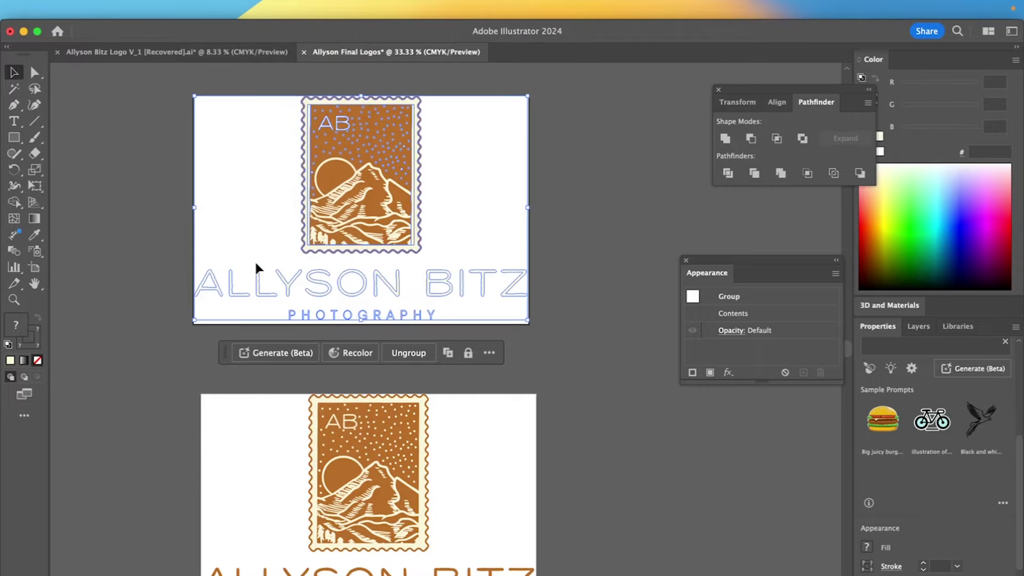
click(564, 192)
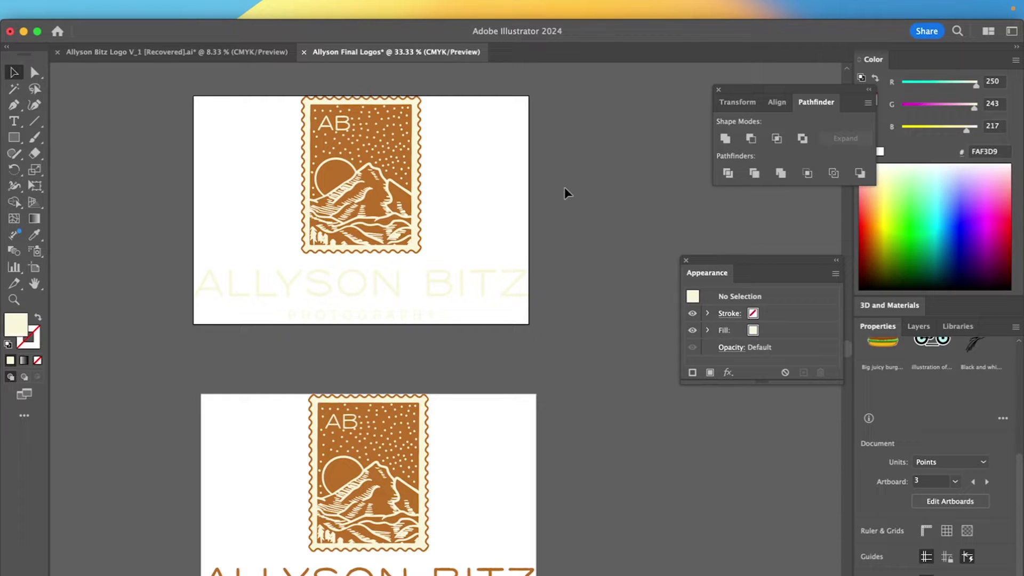
Step: Isolate the top logo group and select its wordmark lettering
double_click(460, 305)
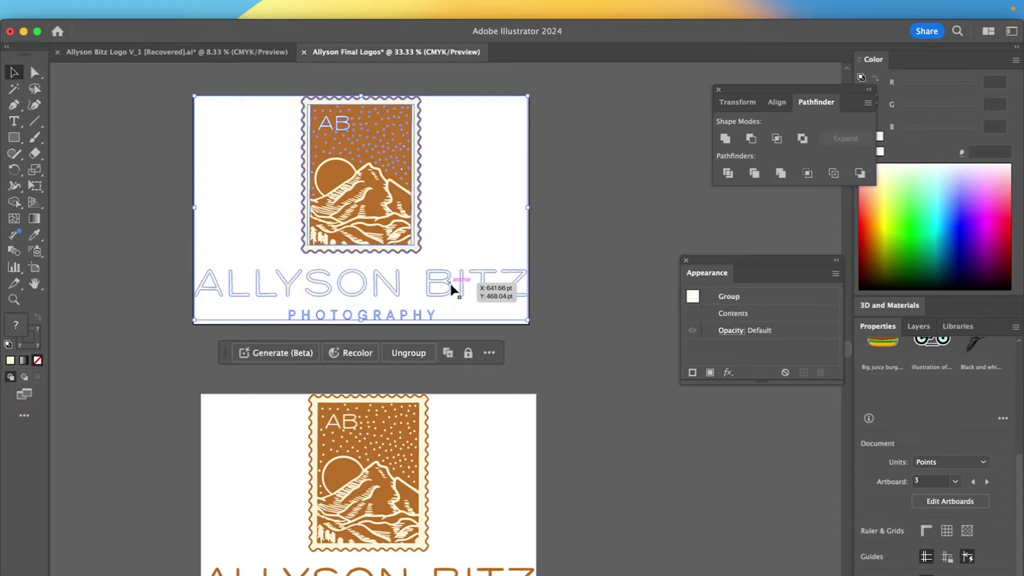
click(486, 291)
double_click(578, 251)
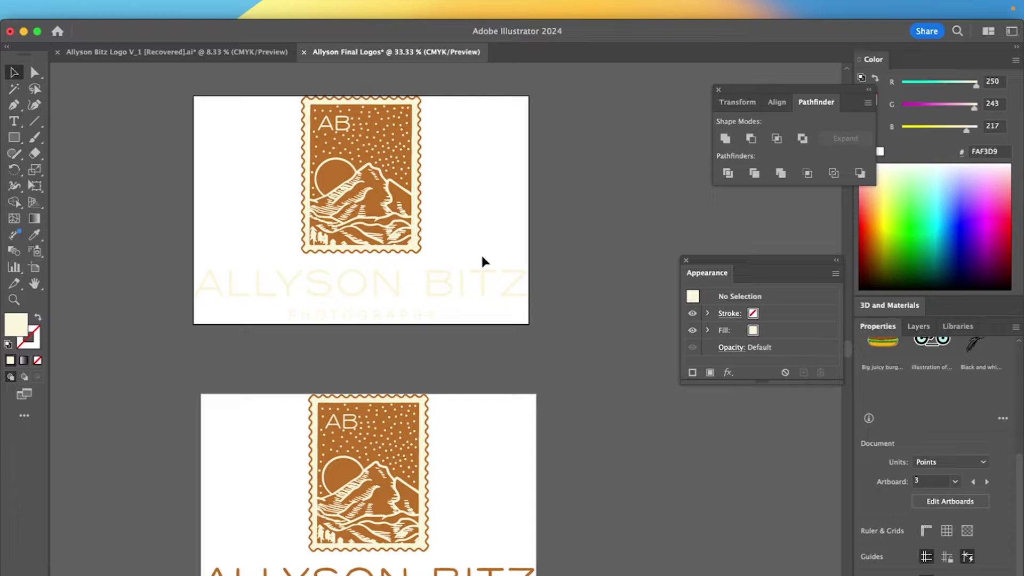
double_click(452, 290)
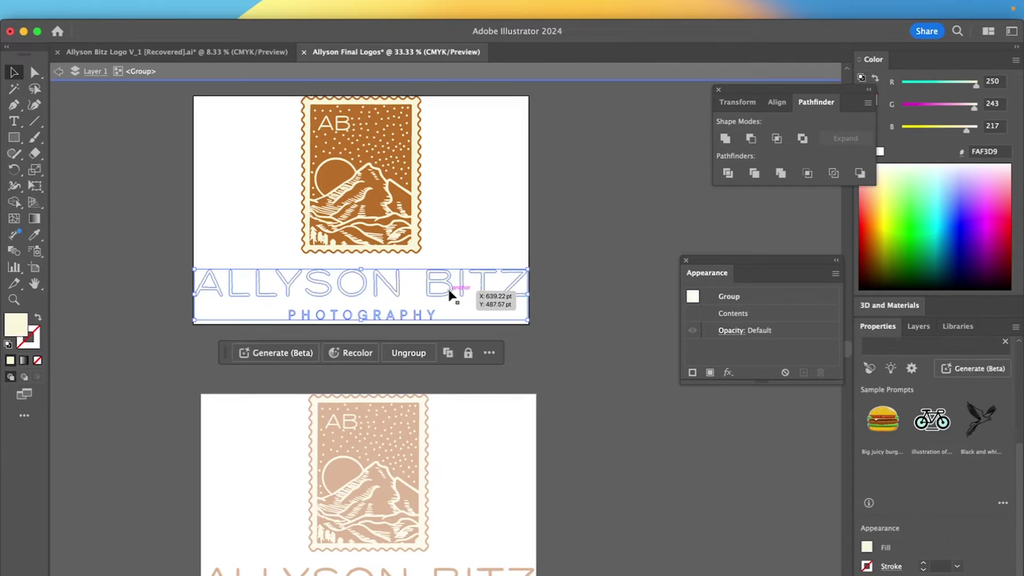
Step: Drag a copy of the wordmark off the right side of the top artboard and exit isolation
scroll(431, 290, right, 5)
drag(249, 296, 652, 248)
double_click(578, 437)
click(299, 302)
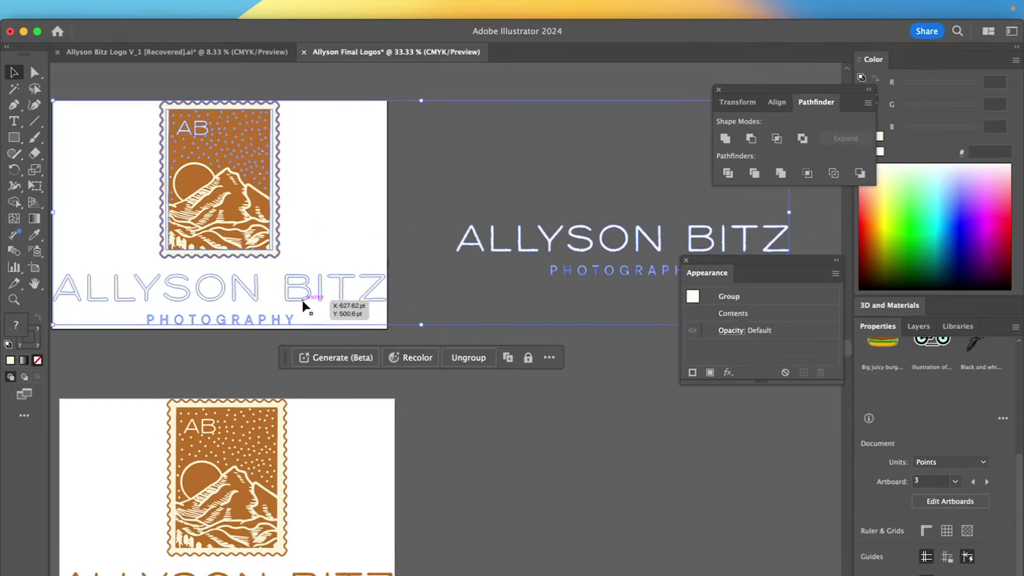
Step: Ungroup the logo parts and select the copied wordmark on its own
click(620, 261)
right_click(619, 251)
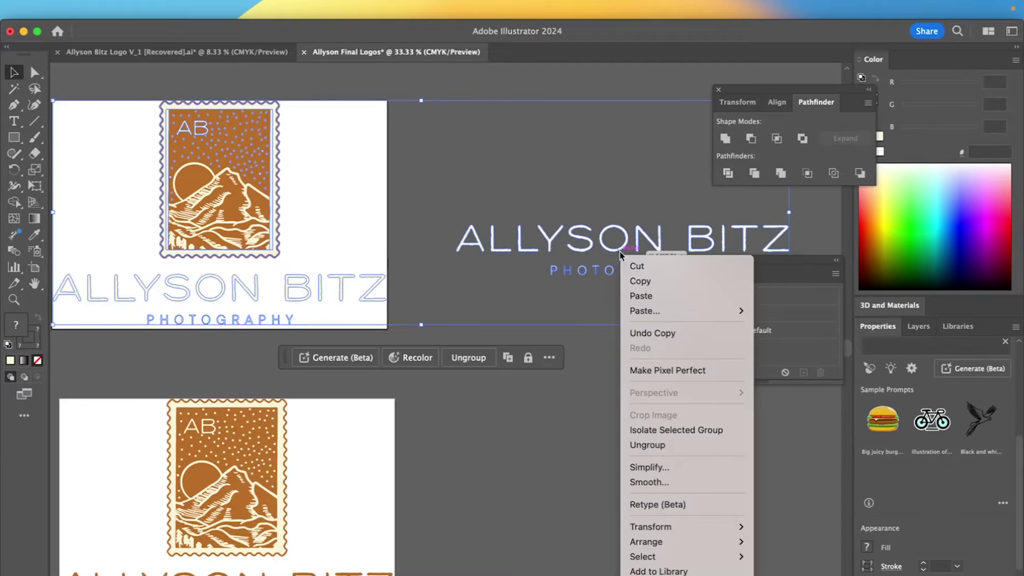
click(647, 445)
click(564, 446)
scroll(565, 446, right, 3)
scroll(564, 446, up, 2)
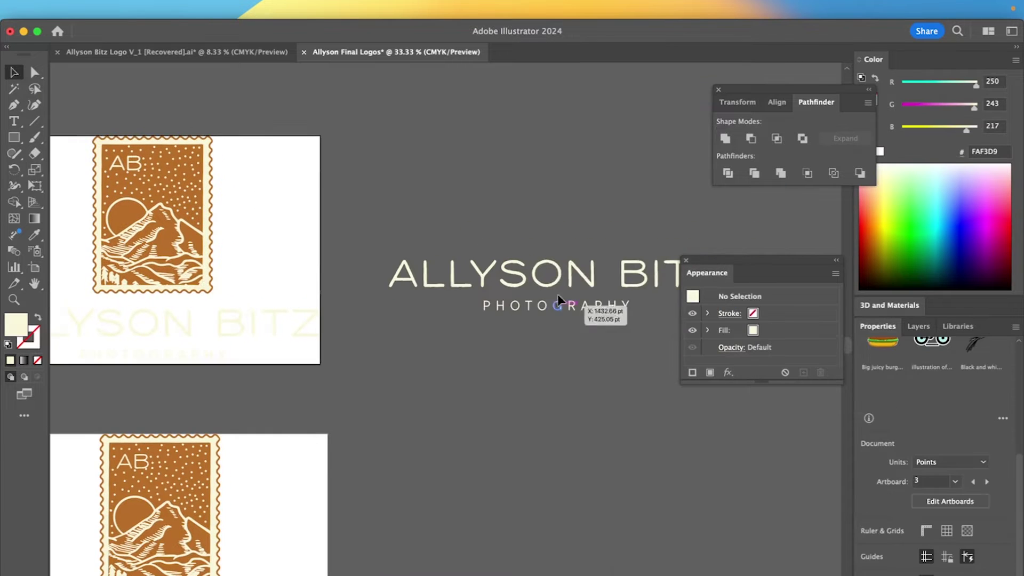
click(565, 267)
scroll(534, 308, right, 3)
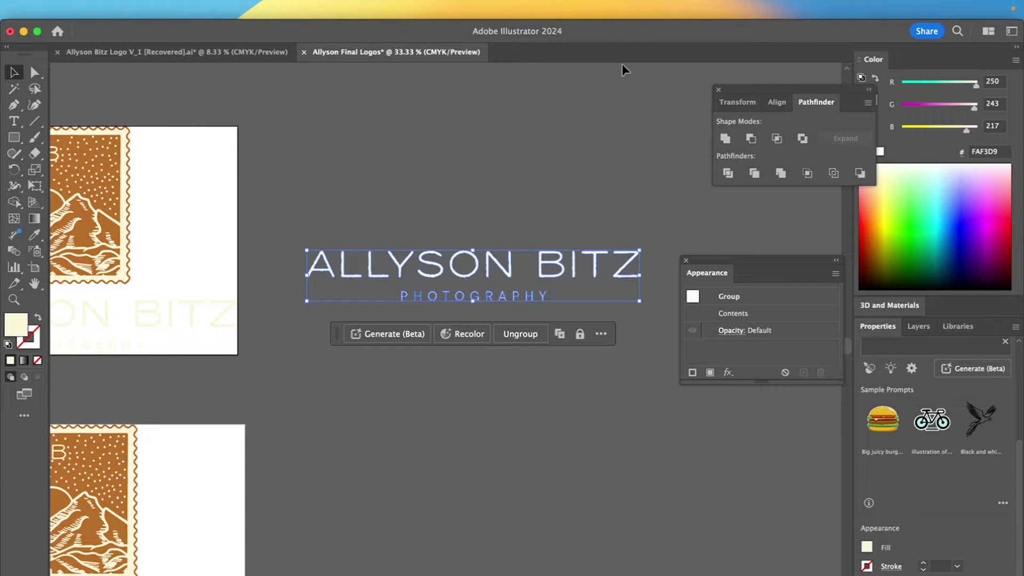
click(354, 9)
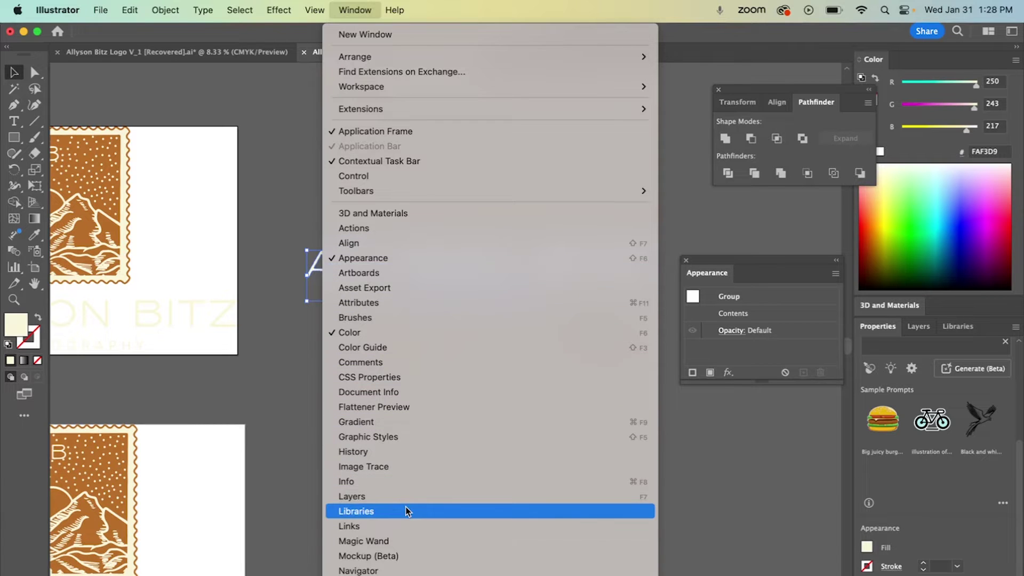
Step: Dismiss the panel list, drag the Pathfinder panel aside, and reselect the wordmark
scroll(406, 511, down, 4)
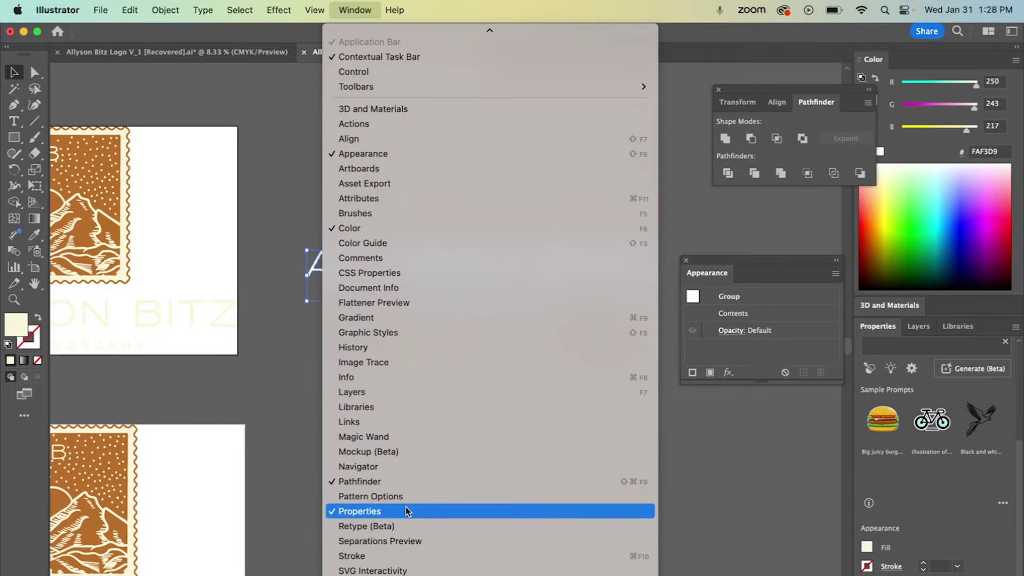
click(676, 460)
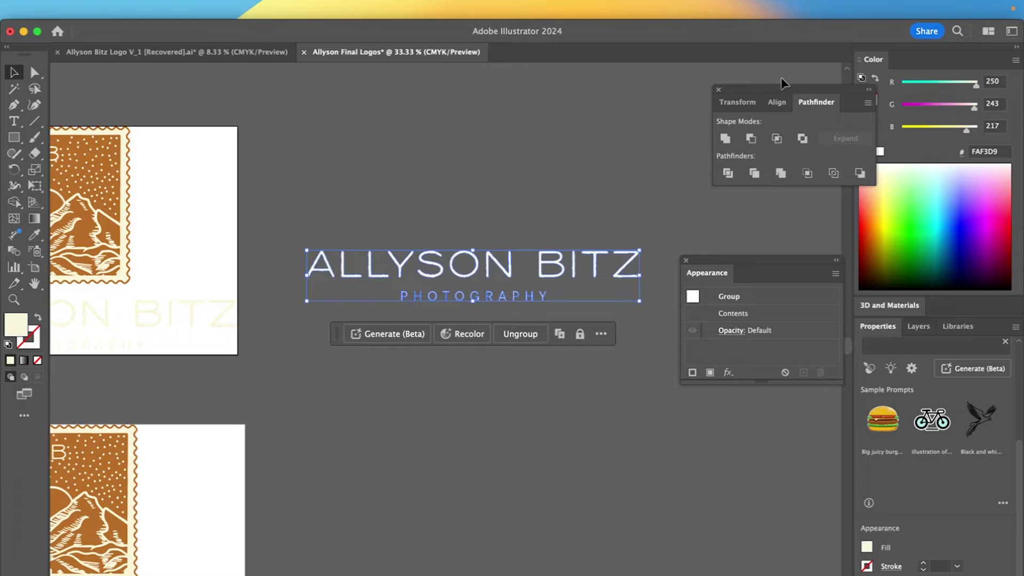
drag(781, 85, 678, 87)
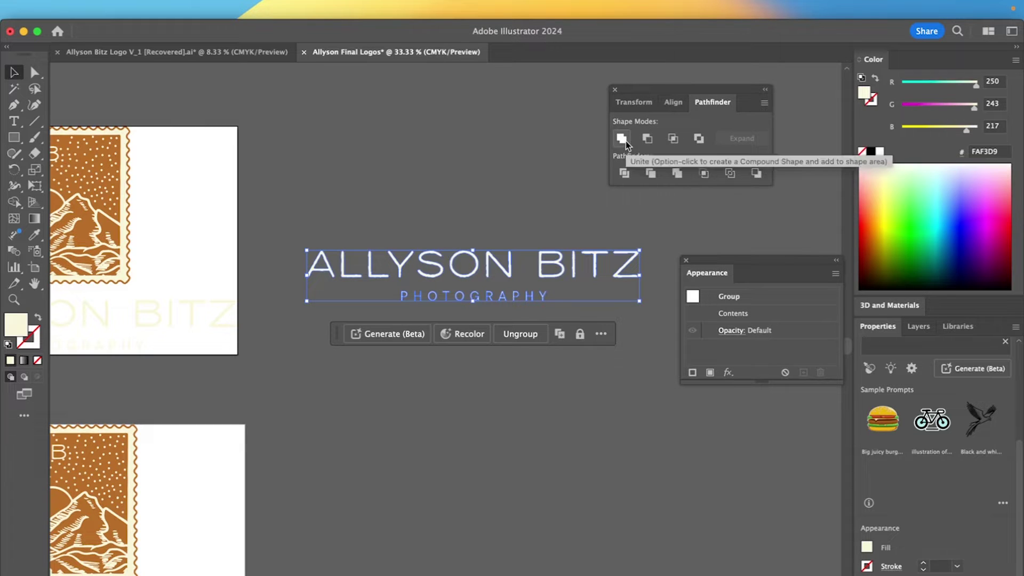
click(533, 213)
click(482, 267)
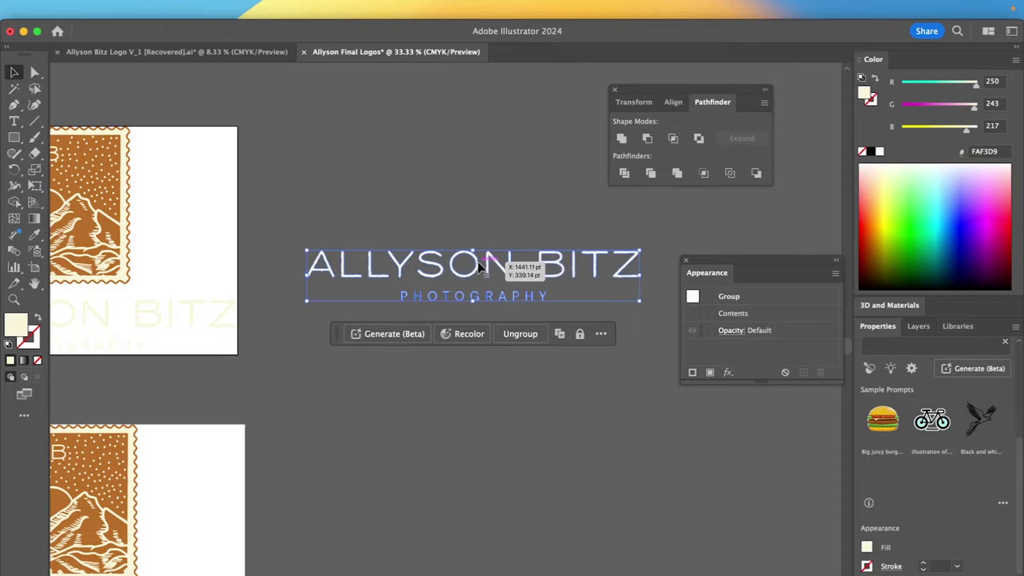
Step: Try Pathfinder Unite on the stamp artwork, undo it, then marquee-select the top artboard's art
scroll(483, 267, left, 5)
scroll(482, 266, down, 2)
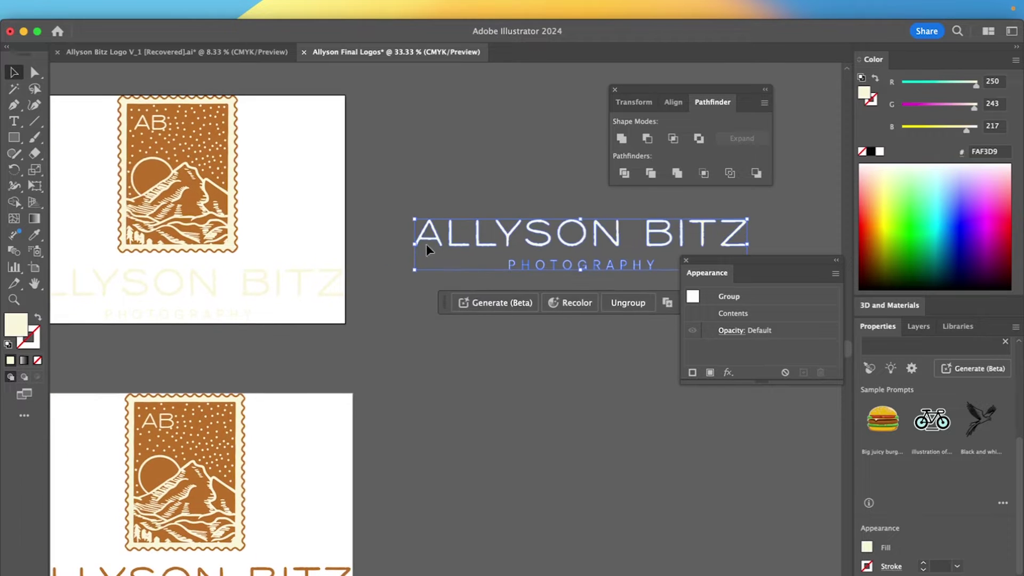
scroll(193, 170, left, 3)
scroll(193, 169, up, 2)
click(193, 169)
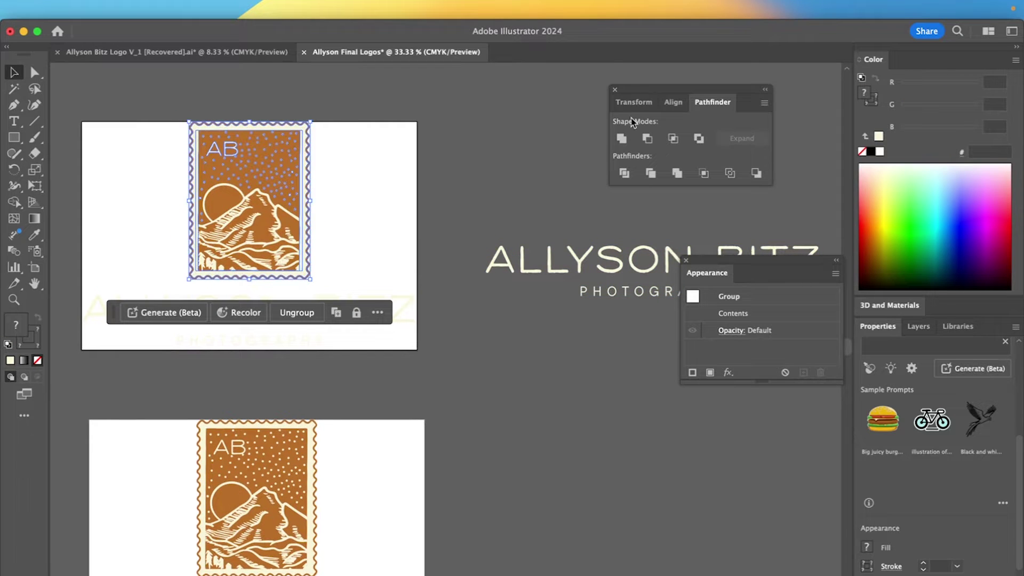
click(621, 139)
key(super+z)
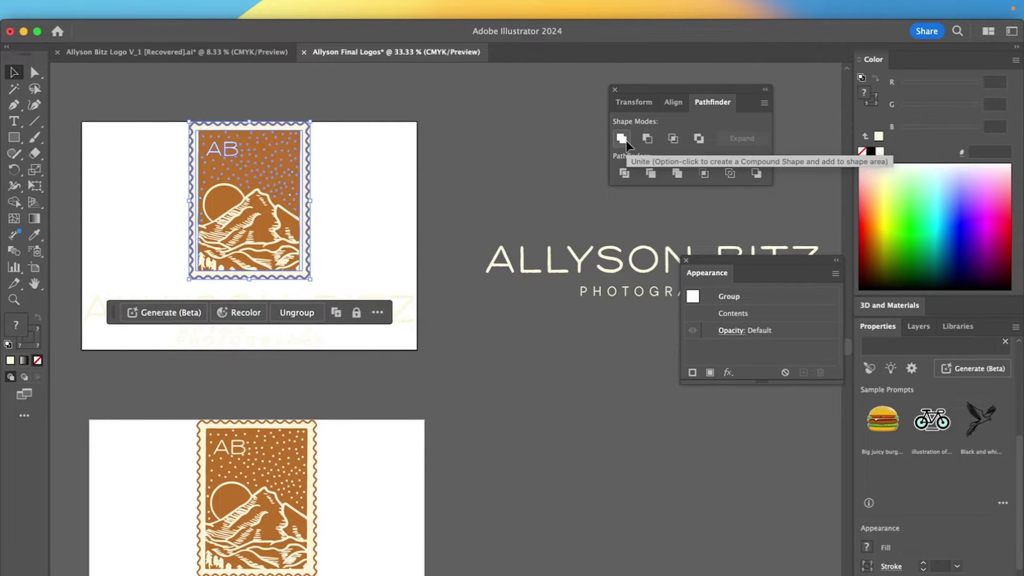
click(536, 171)
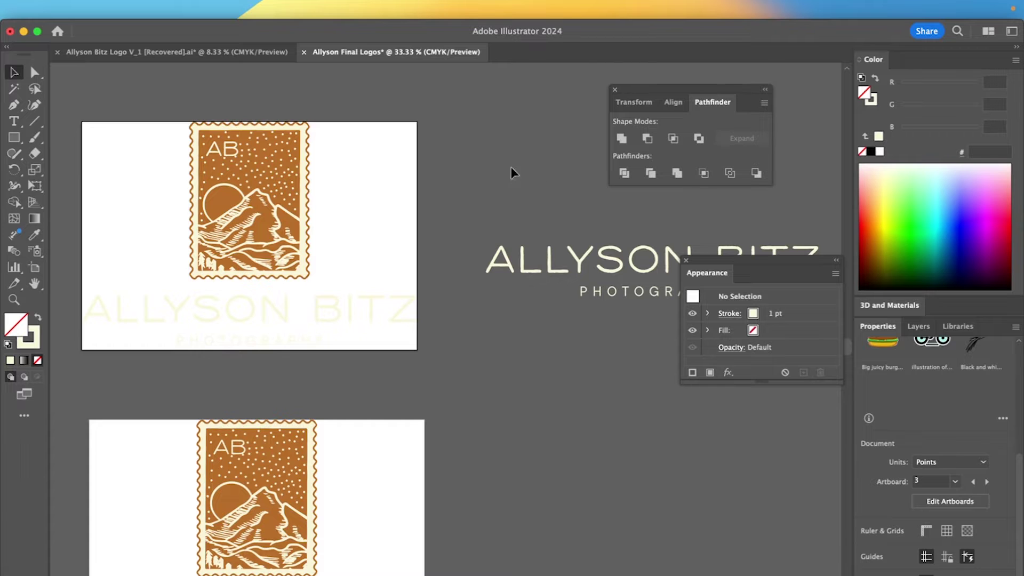
drag(354, 362, 107, 104)
Step: Group the stamp and lettering on the top artboard with Cmd+G
key(super+g)
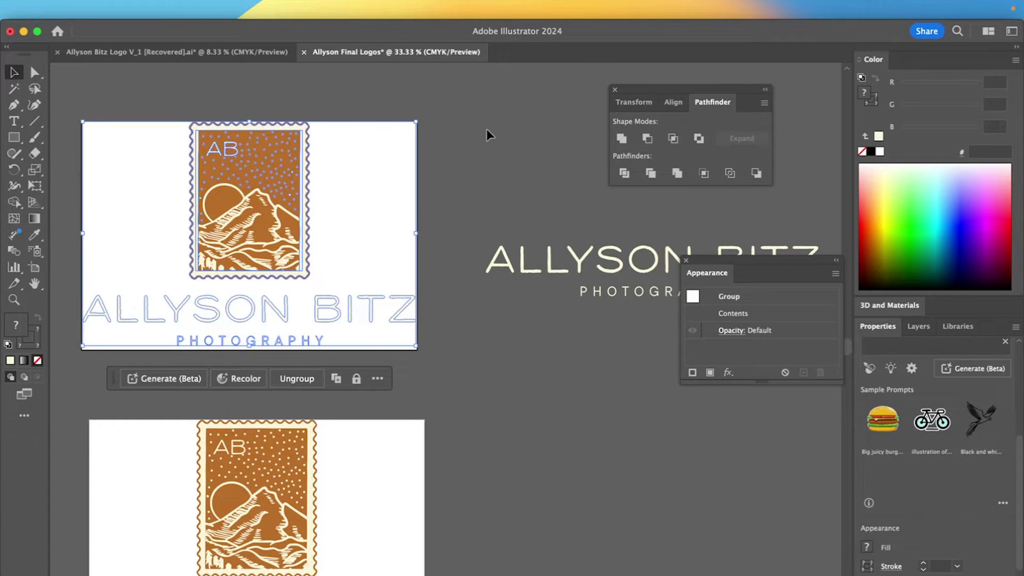
click(487, 130)
scroll(486, 131, right, 5)
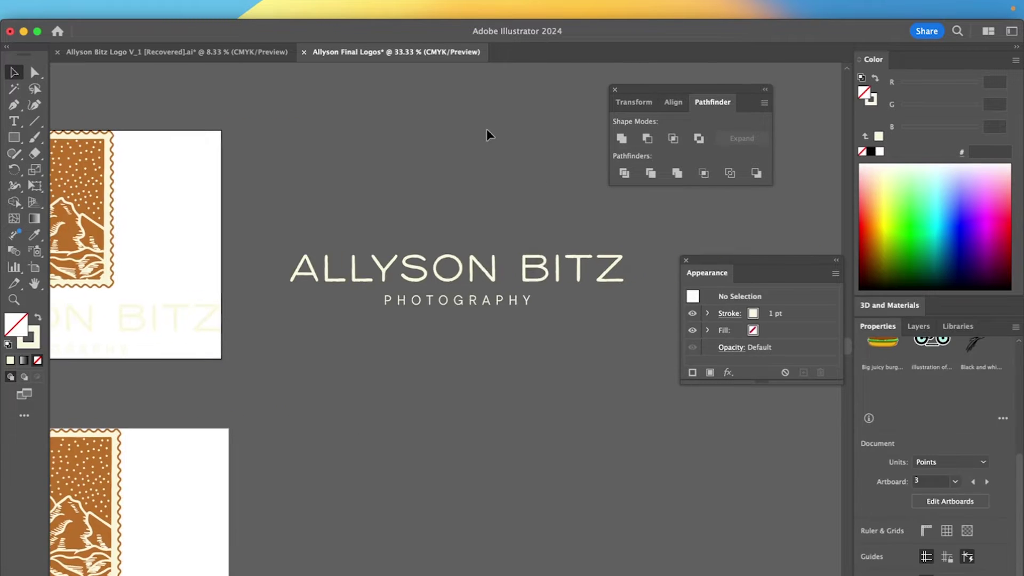
Step: Make the standalone wordmark a compound path, then select the upper artboard's logo group
click(501, 268)
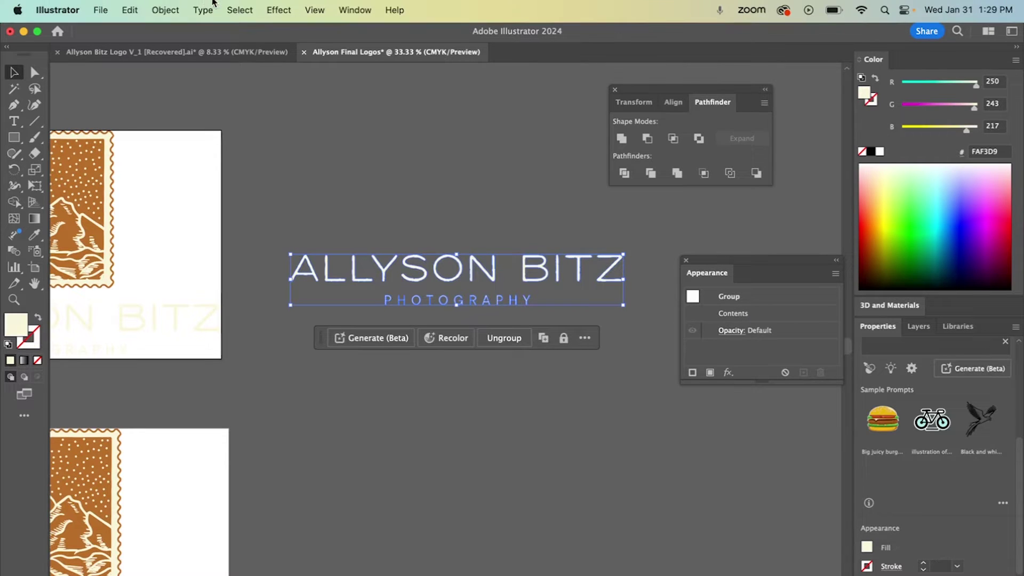
click(165, 10)
mouse_move(263, 570)
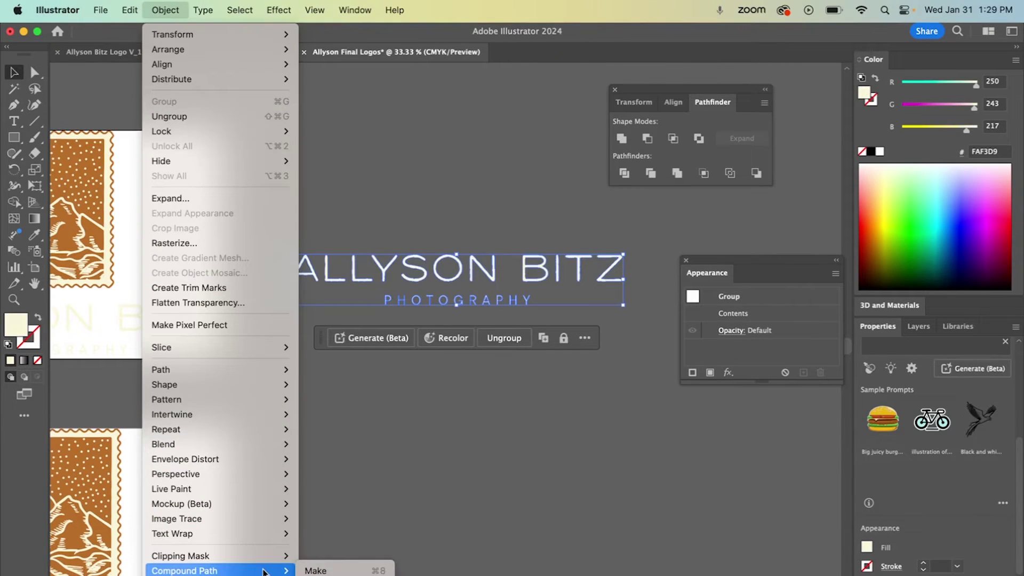
click(323, 570)
click(465, 338)
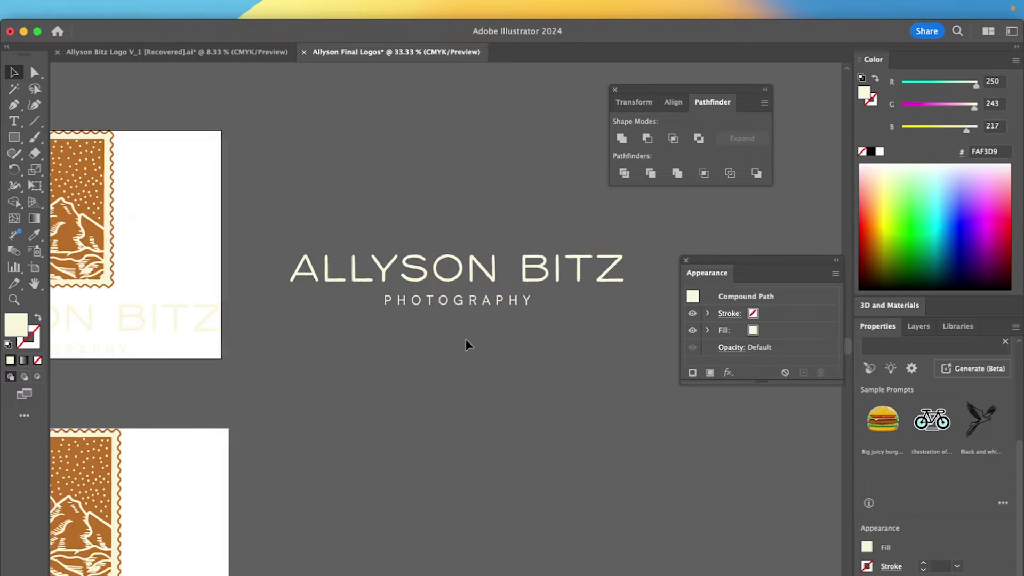
click(474, 288)
click(512, 191)
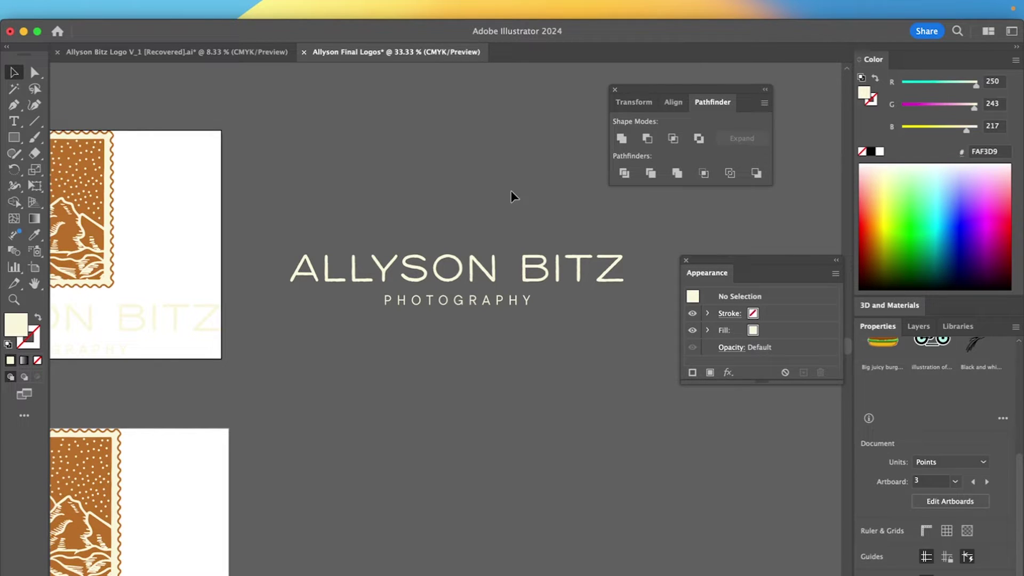
scroll(384, 128, left, 5)
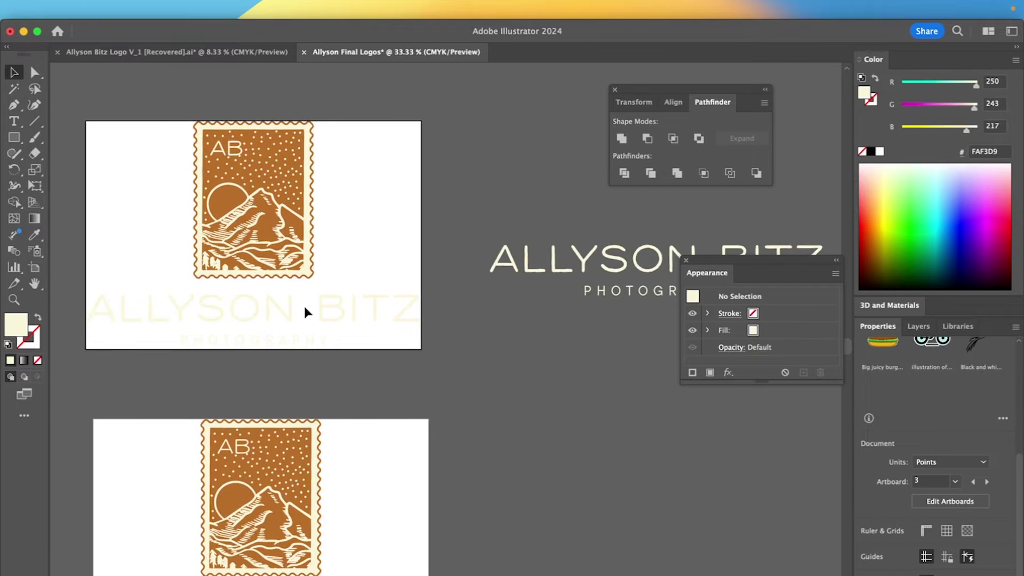
scroll(309, 307, left, 5)
click(391, 207)
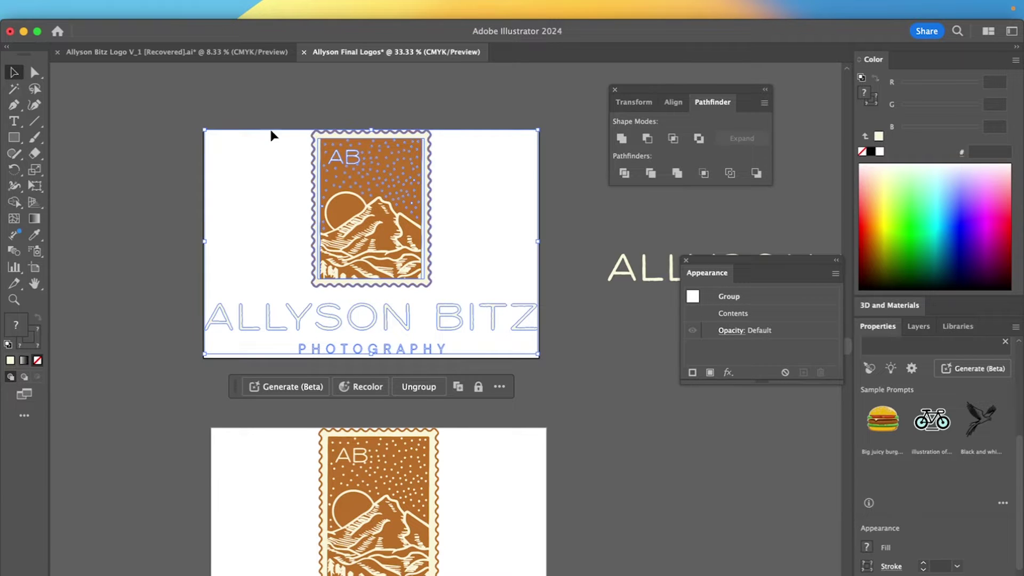
Step: Apply Object > Expand Appearance to the upper logo group, then inspect the stamp in isolation
click(176, 8)
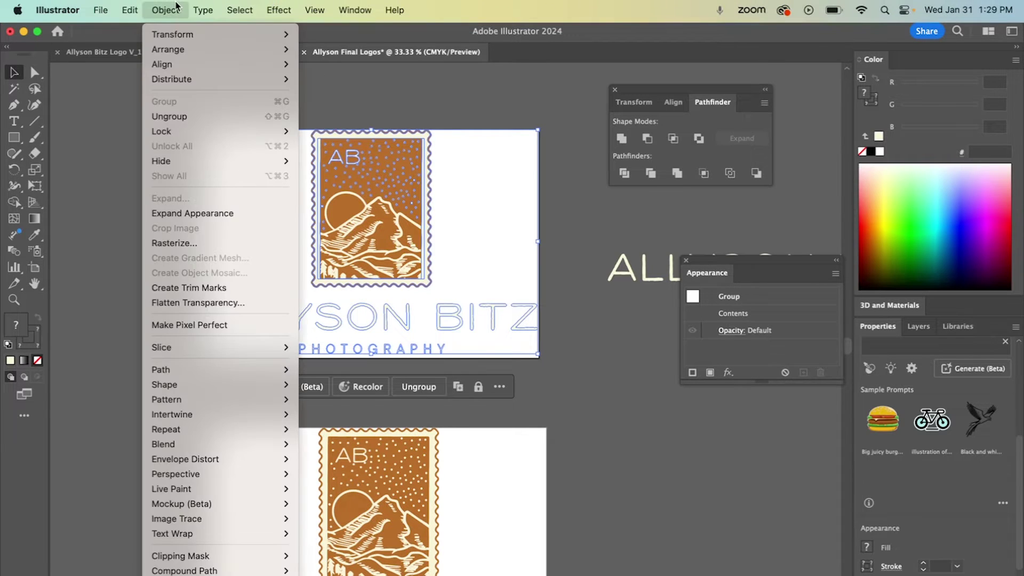
click(211, 213)
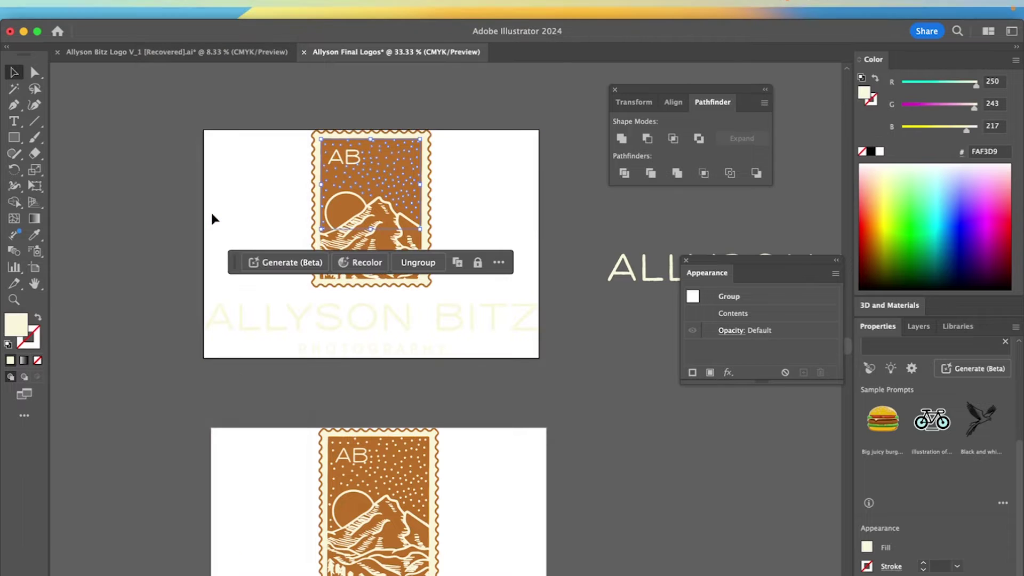
click(233, 193)
double_click(412, 177)
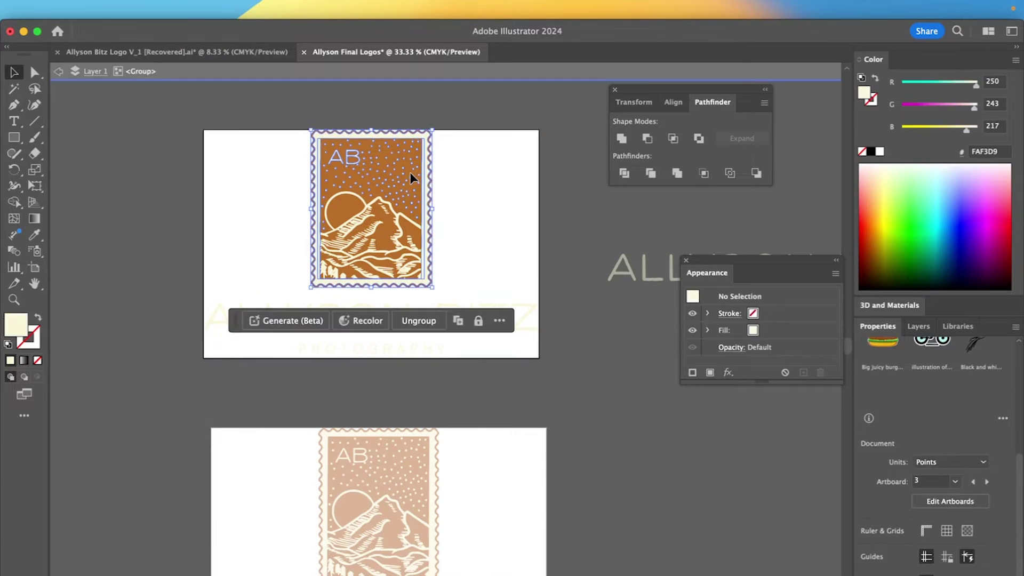
double_click(469, 169)
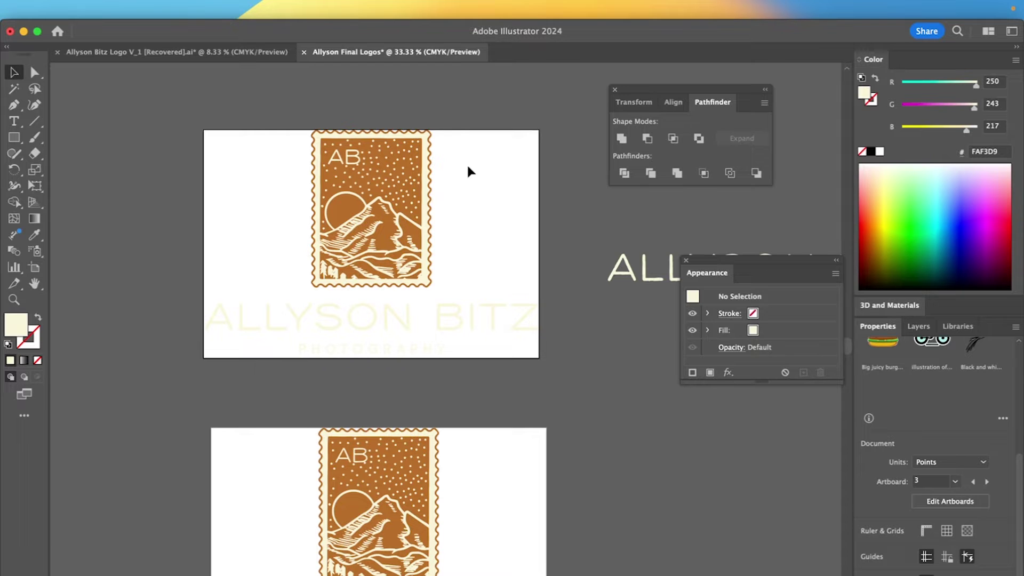
Step: Drag the standalone wordmark compound path down beside the lower artboard and deselect it
scroll(468, 171, down, 4)
click(389, 382)
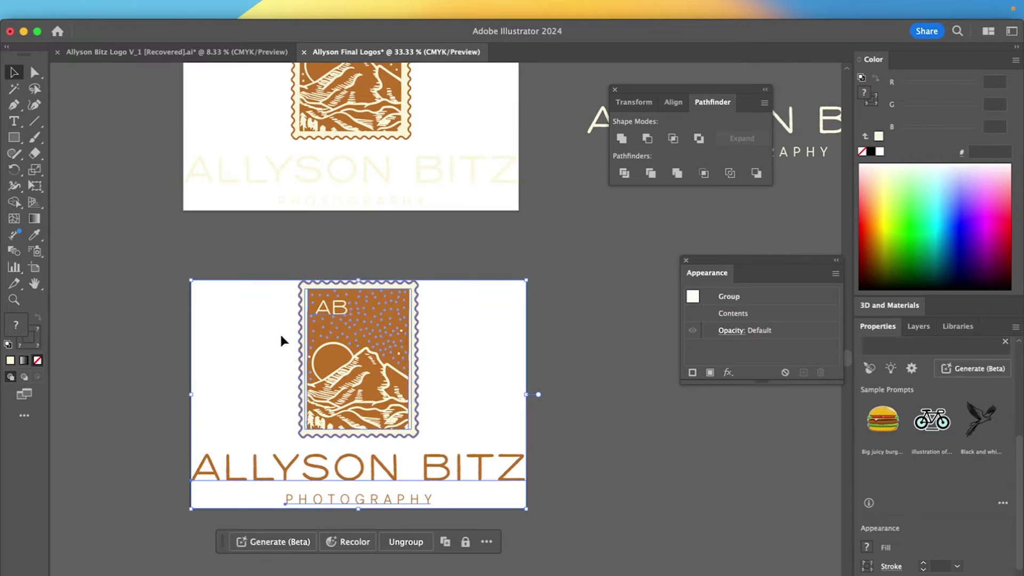
scroll(339, 408, up, 4)
click(503, 171)
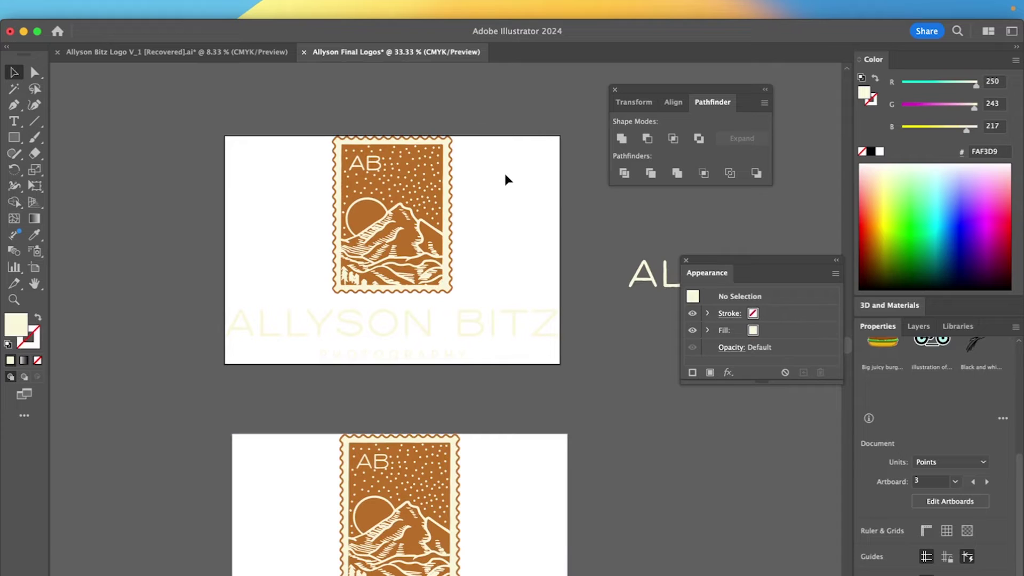
scroll(503, 171, right, 5)
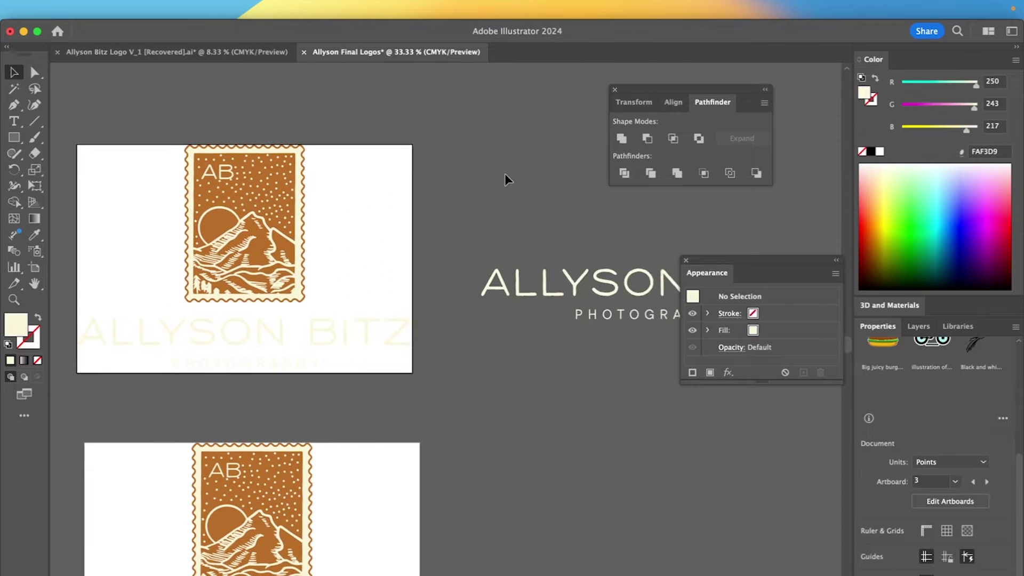
drag(570, 283, 584, 494)
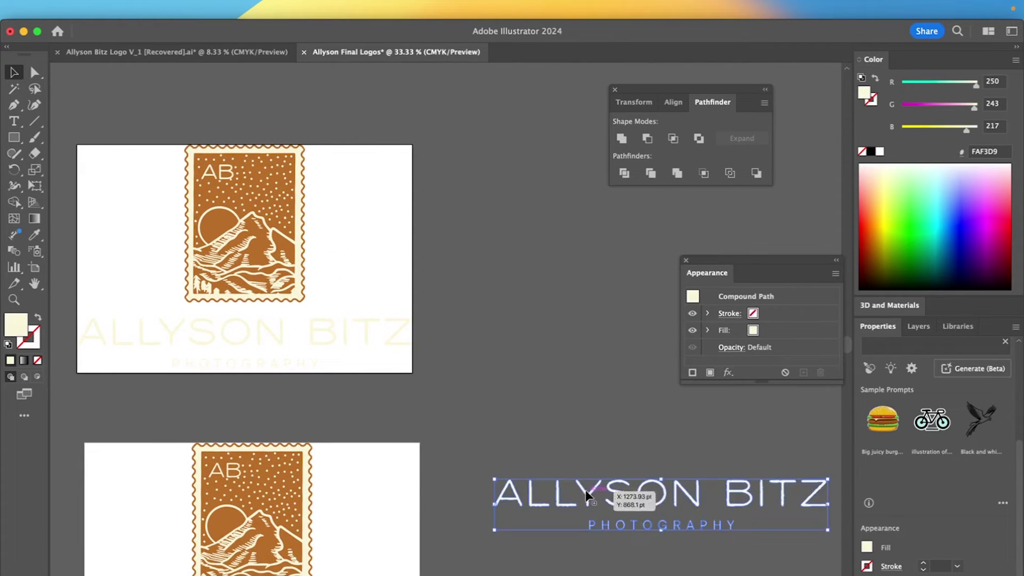
click(561, 326)
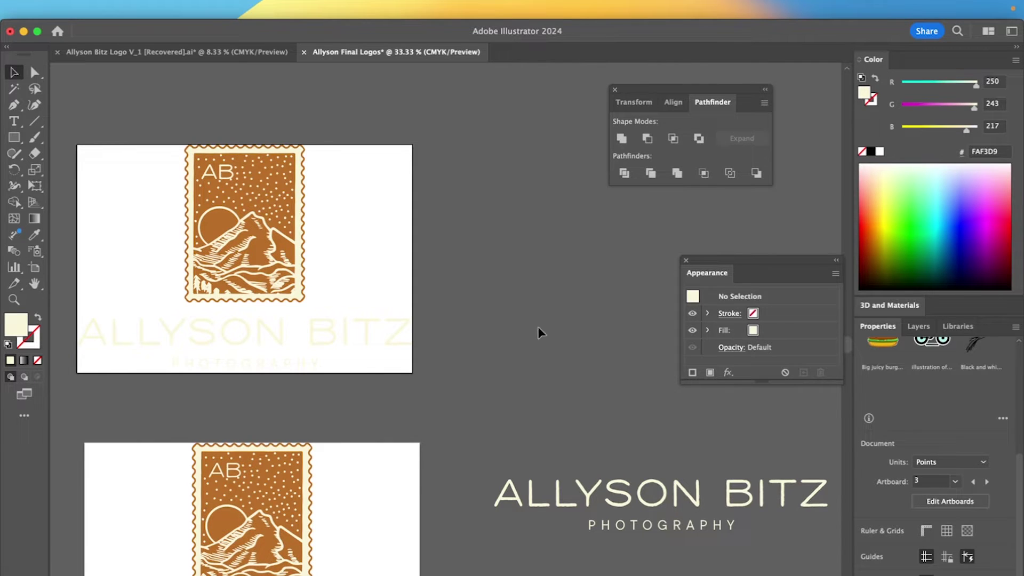
scroll(559, 321, left, 4)
scroll(559, 321, up, 1)
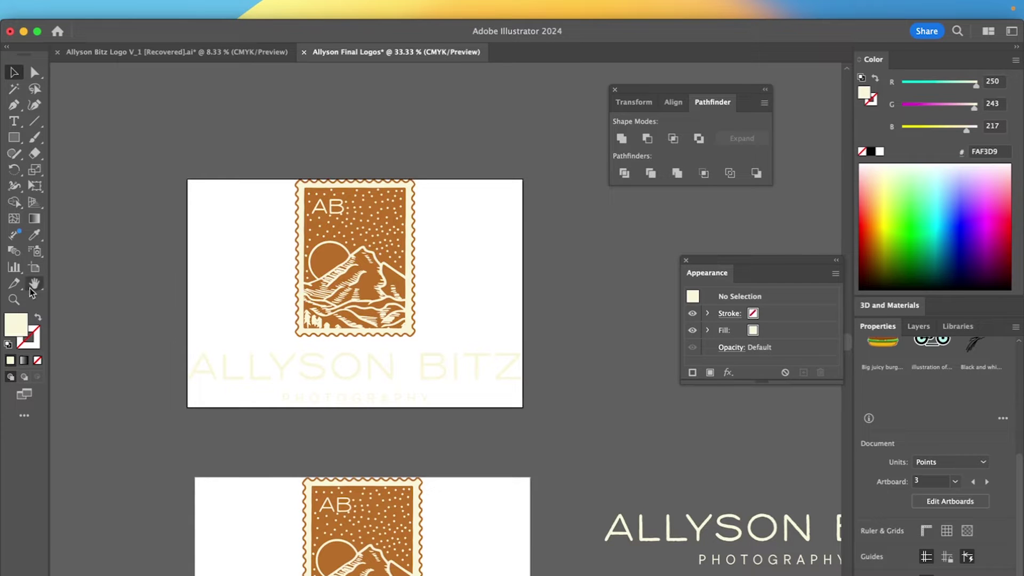
click(14, 300)
Step: Zoom closely into the upper stamp artwork, then settle the view at 66.67%
click(229, 321)
drag(371, 237, 437, 302)
click(15, 77)
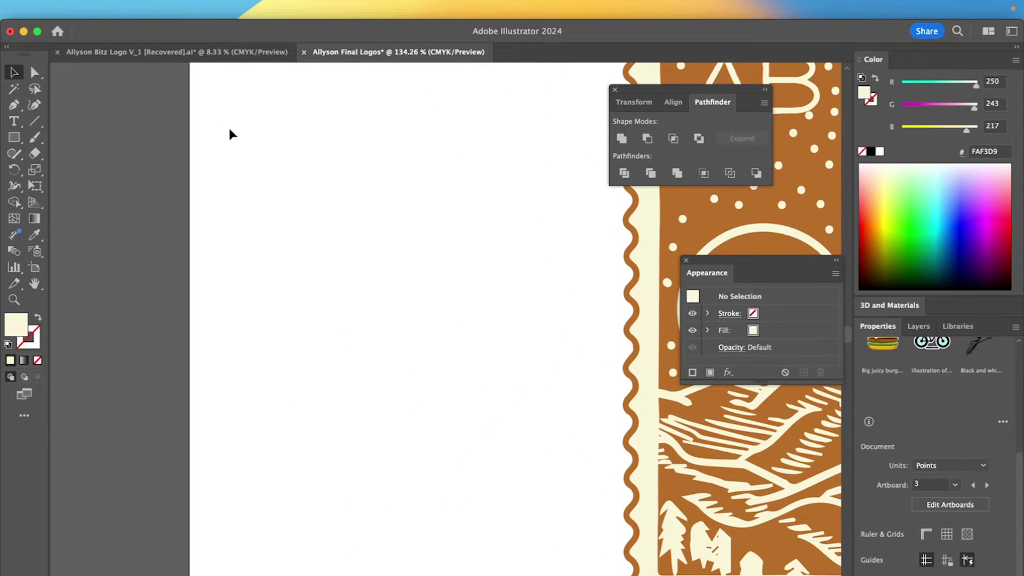
key(super+1)
scroll(228, 126, right, 5)
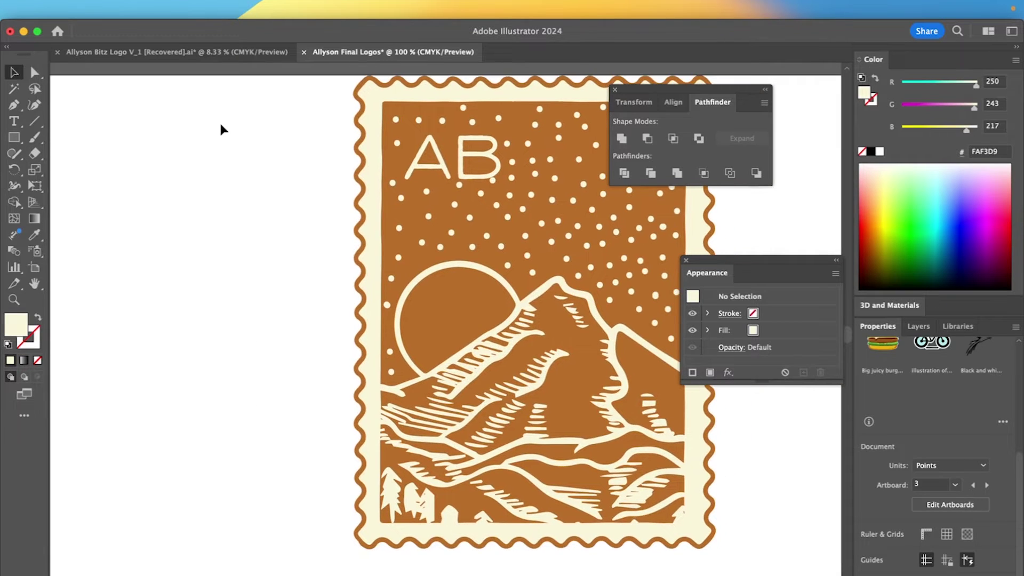
scroll(289, 217, down, 2)
scroll(289, 217, right, 2)
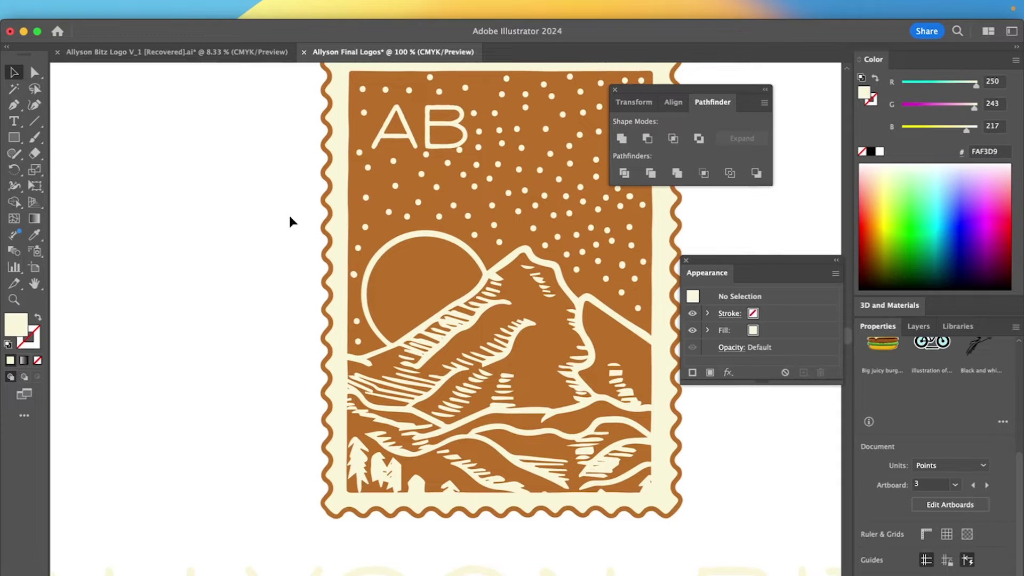
key(super+minus)
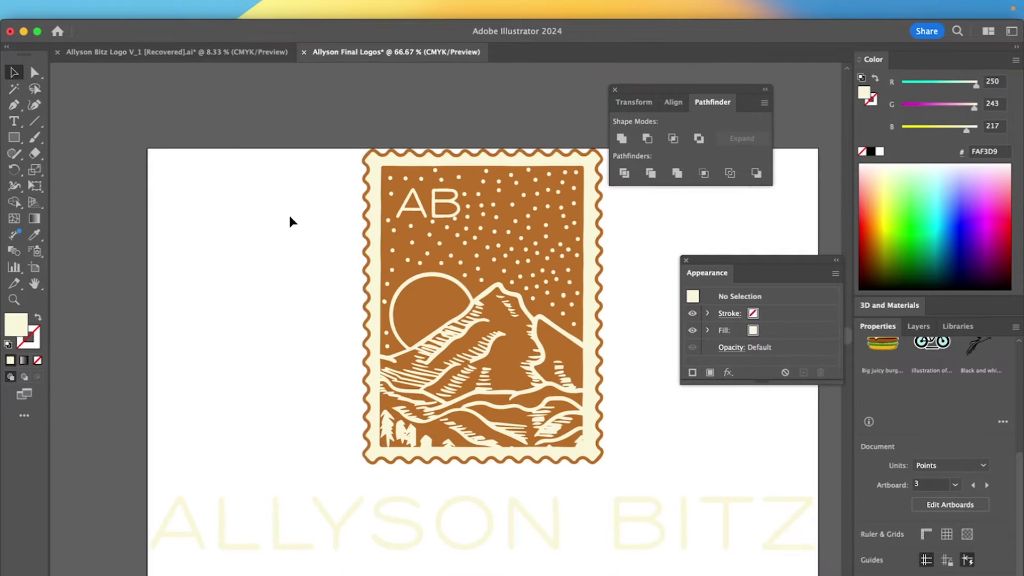
scroll(289, 213, right, 3)
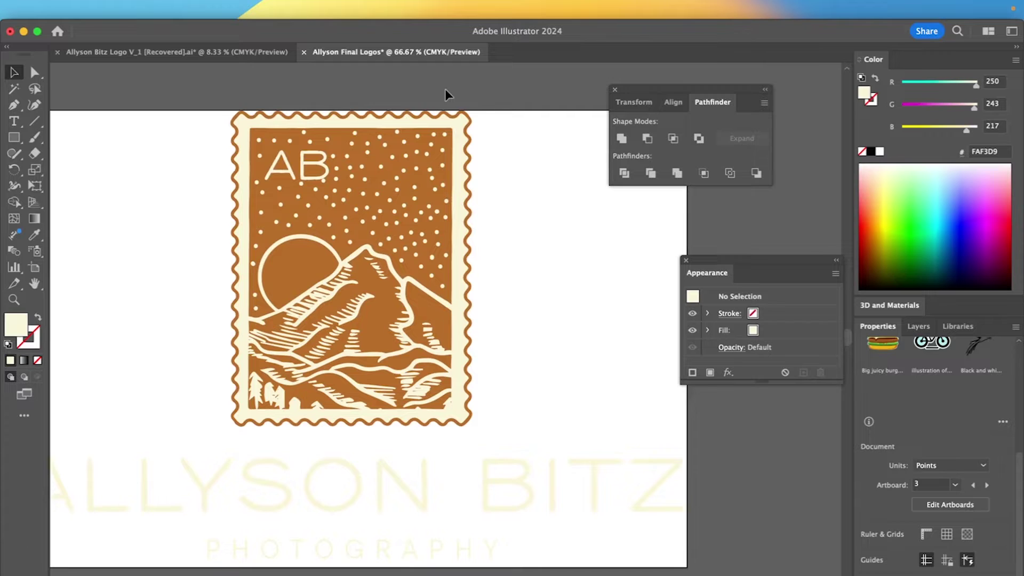
key(super+minus)
key(super+minus)
Step: Option-drag a copy of the upper logo group to the right of its artboard
scroll(446, 91, right, 4)
click(271, 380)
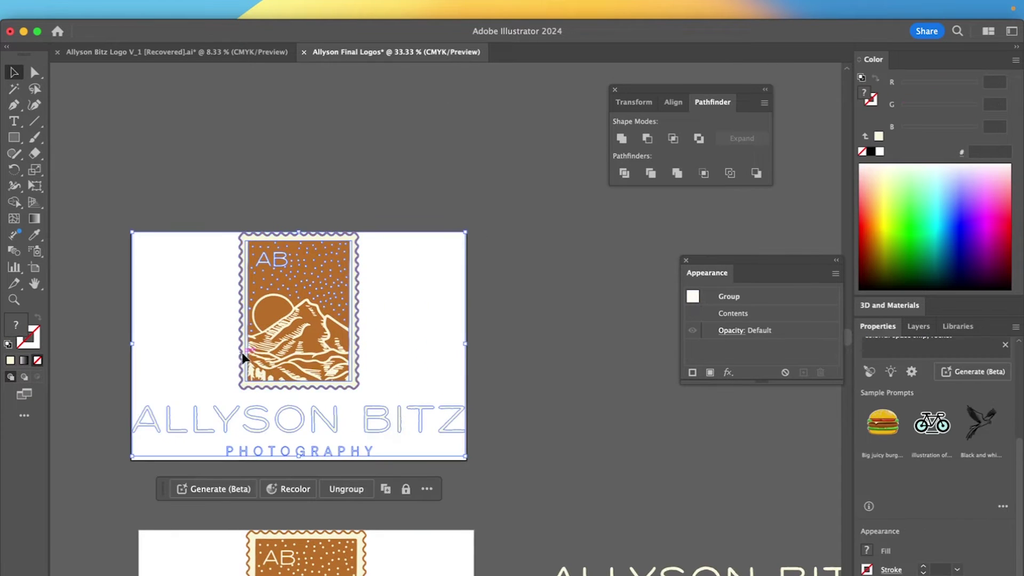
drag(246, 357, 607, 357)
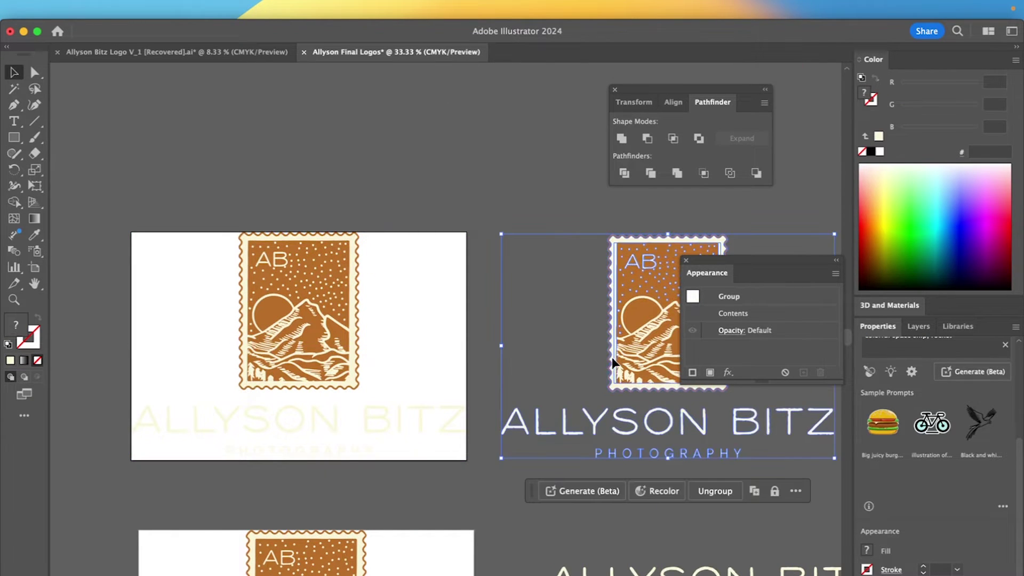
scroll(546, 213, right, 4)
scroll(546, 214, down, 2)
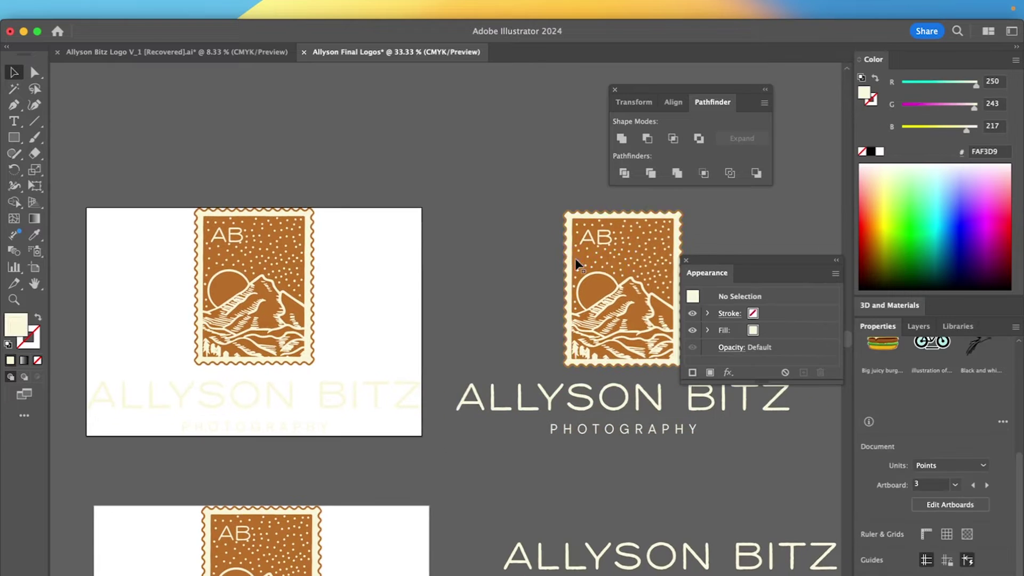
Step: Rasterize the logo copy at High (300 ppi), CMYK, with a transparent background
mouse_move(221, 2)
click(165, 9)
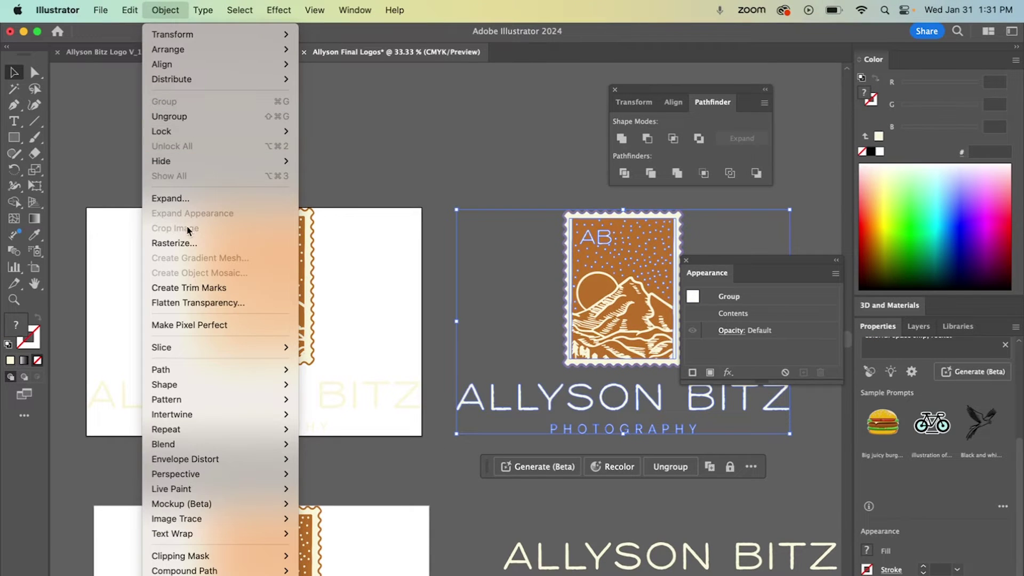
click(189, 244)
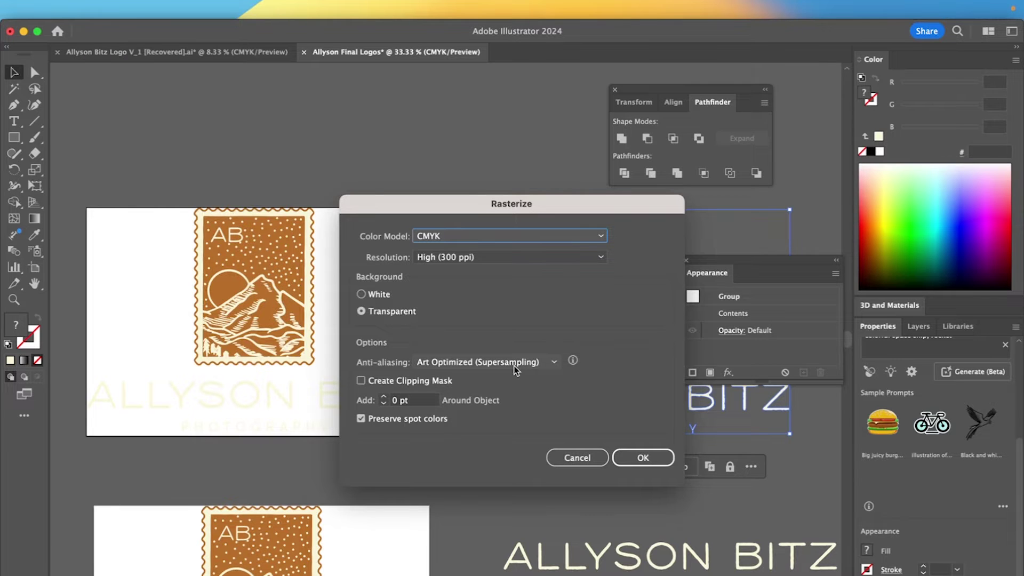
click(643, 458)
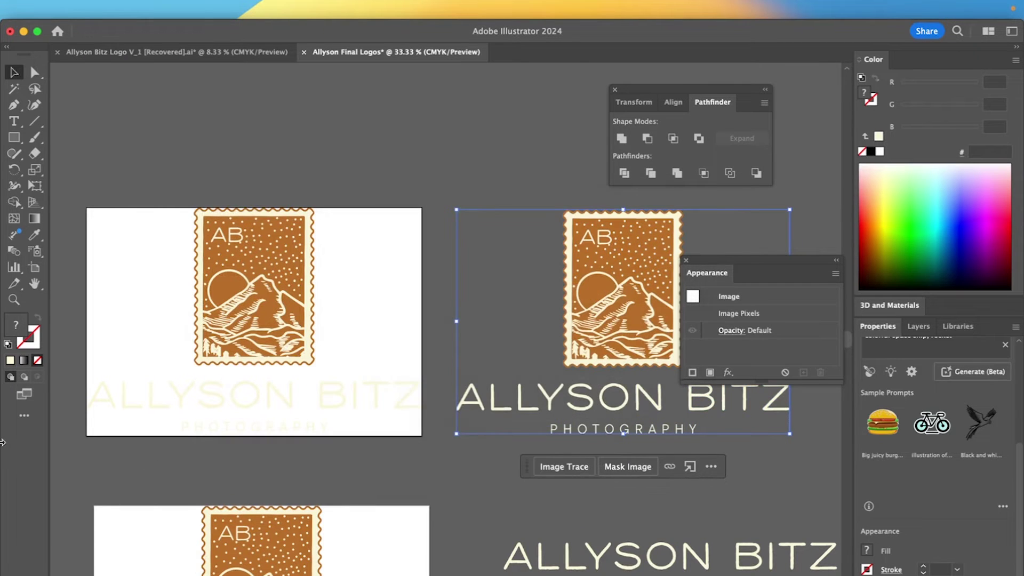
Step: Zoom in on the rasterized logo copy to inspect the stamp's wavy border
click(14, 299)
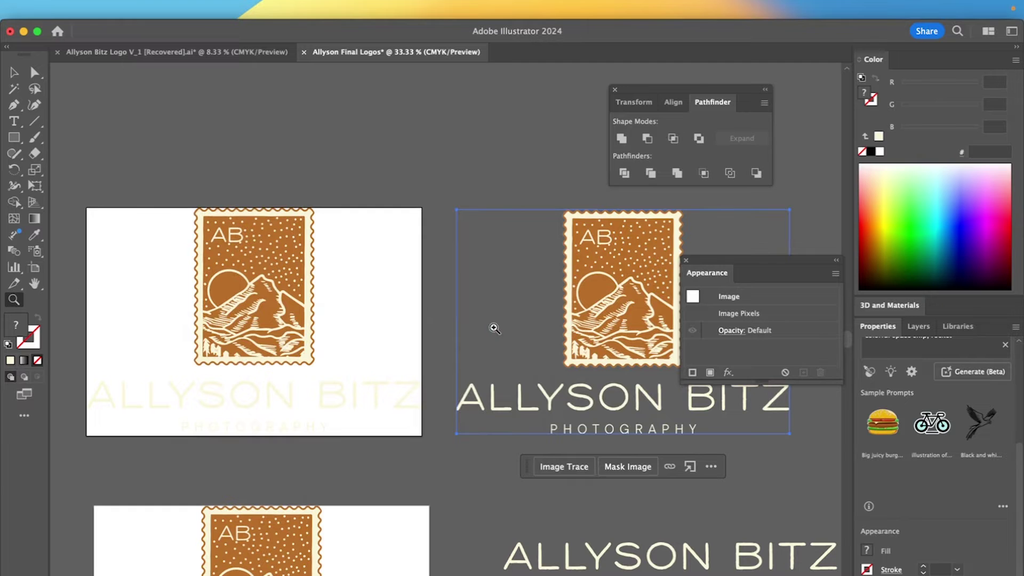
mouse_move(440, 419)
mouse_down()
mouse_move(601, 283)
mouse_move(575, 348)
mouse_move(556, 325)
mouse_move(675, 219)
mouse_up()
scroll(575, 347, right, 5)
mouse_move(545, 425)
mouse_down()
mouse_move(662, 206)
mouse_move(519, 395)
mouse_move(395, 426)
mouse_move(474, 353)
mouse_move(418, 394)
mouse_up()
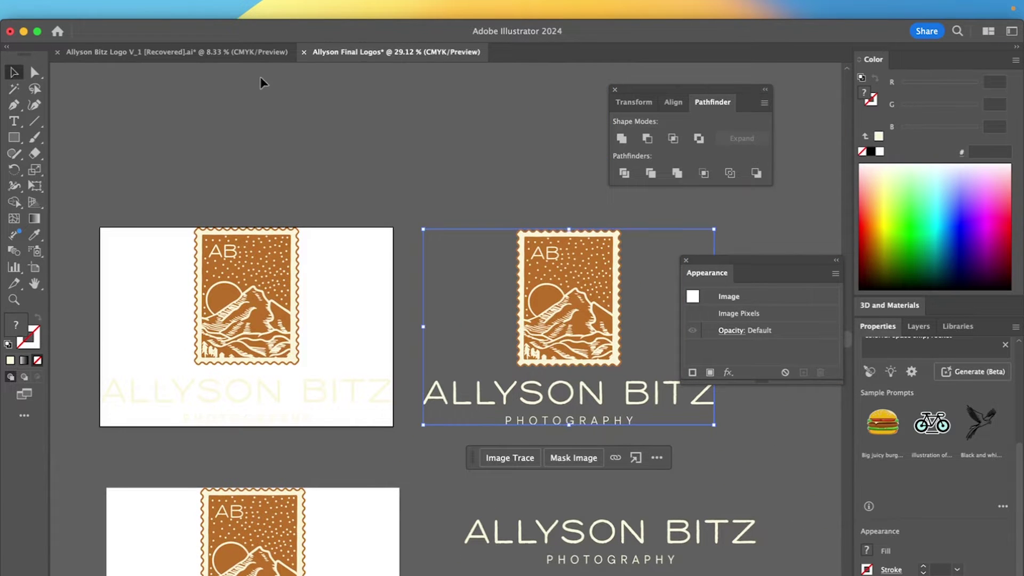
scroll(265, 84, right, 3)
scroll(266, 85, down, 2)
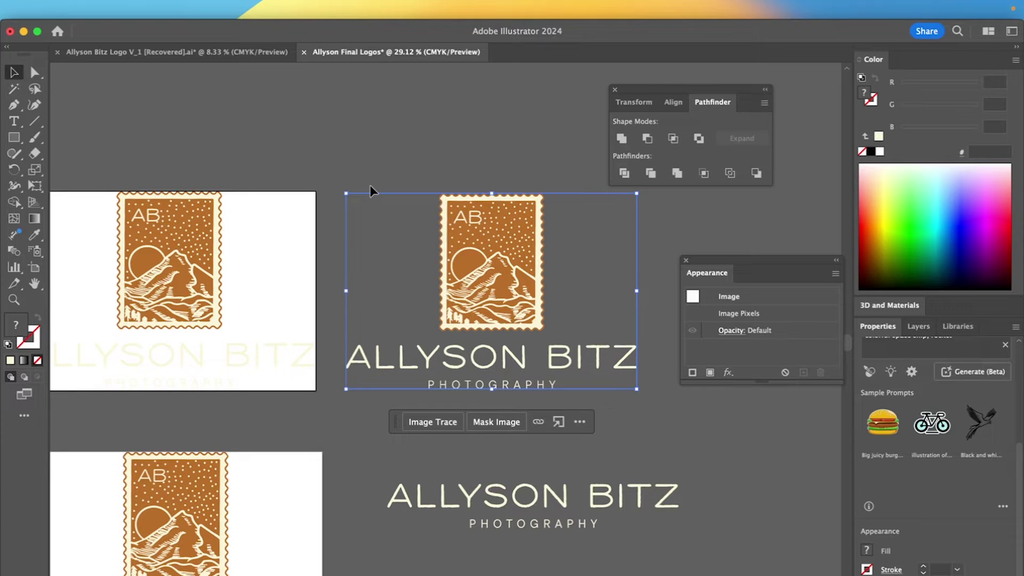
scroll(425, 277, left, 2)
scroll(424, 278, down, 1)
scroll(425, 278, up, 10)
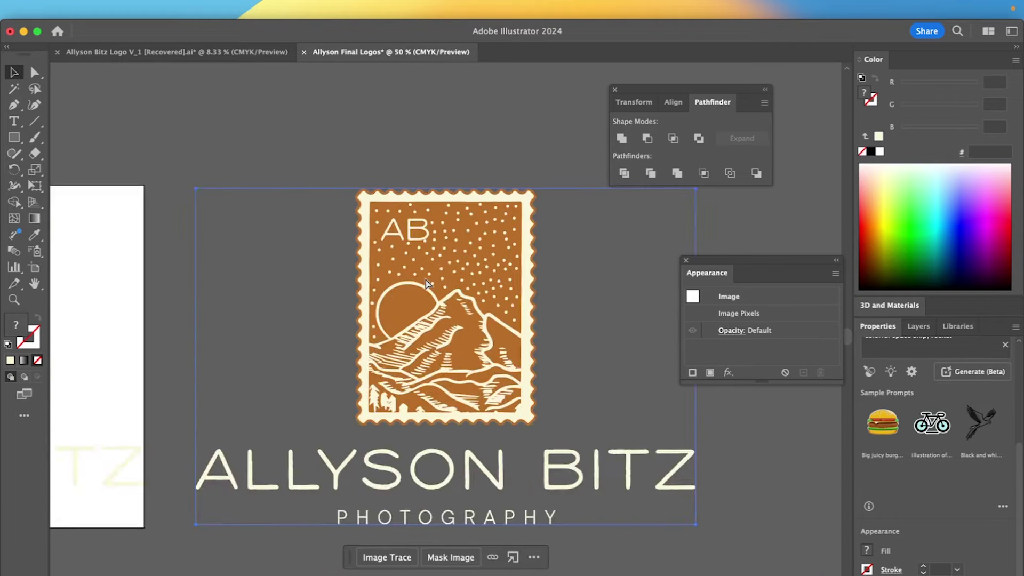
scroll(426, 280, down, 6)
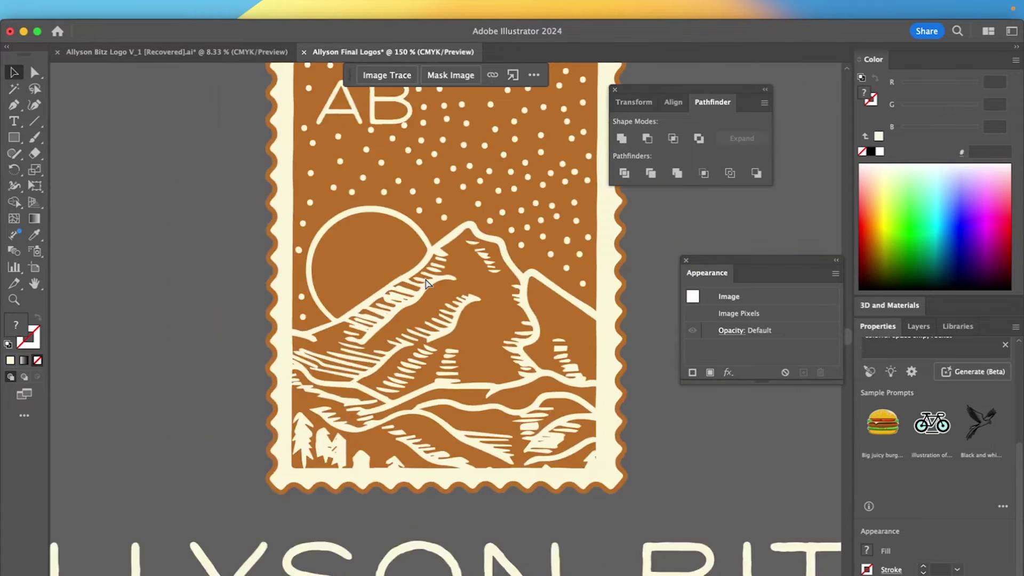
Step: Delete the rasterized copy and zoom out to 33.33% showing both artboards
key(Delete)
scroll(425, 283, left, 15)
scroll(425, 283, down, 4)
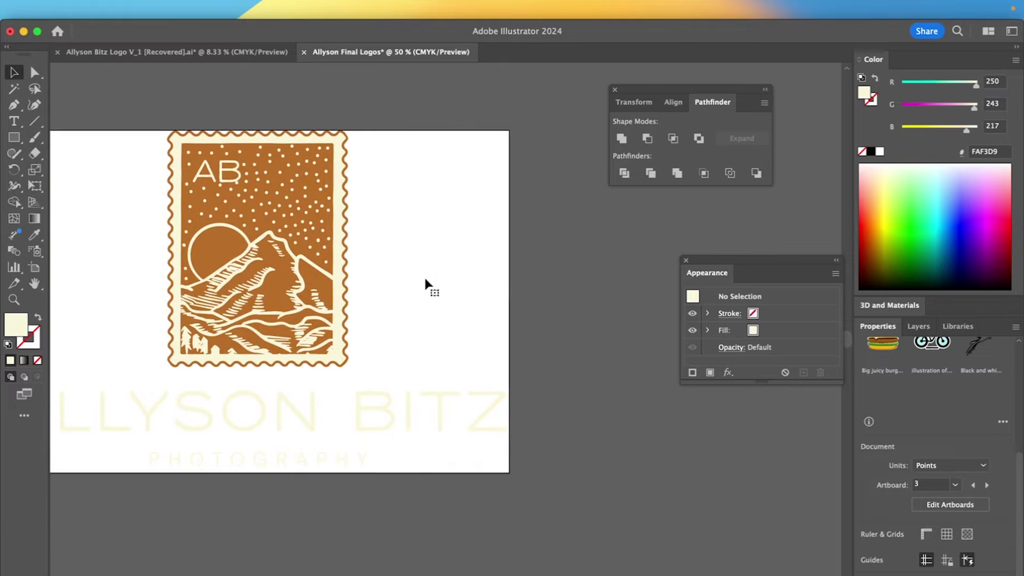
scroll(405, 305, left, 4)
scroll(406, 306, up, 1)
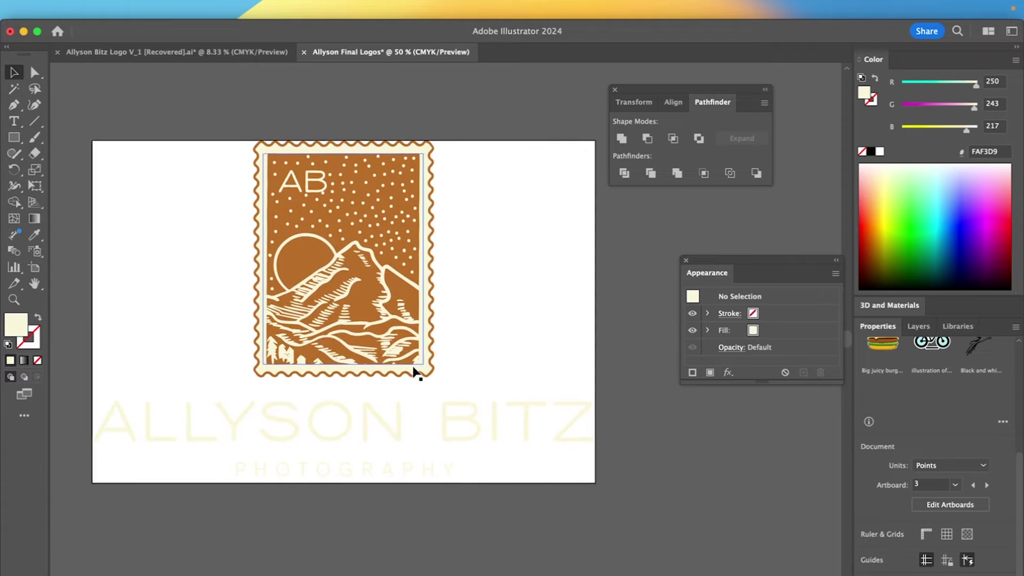
scroll(414, 373, left, 1)
scroll(414, 372, up, 1)
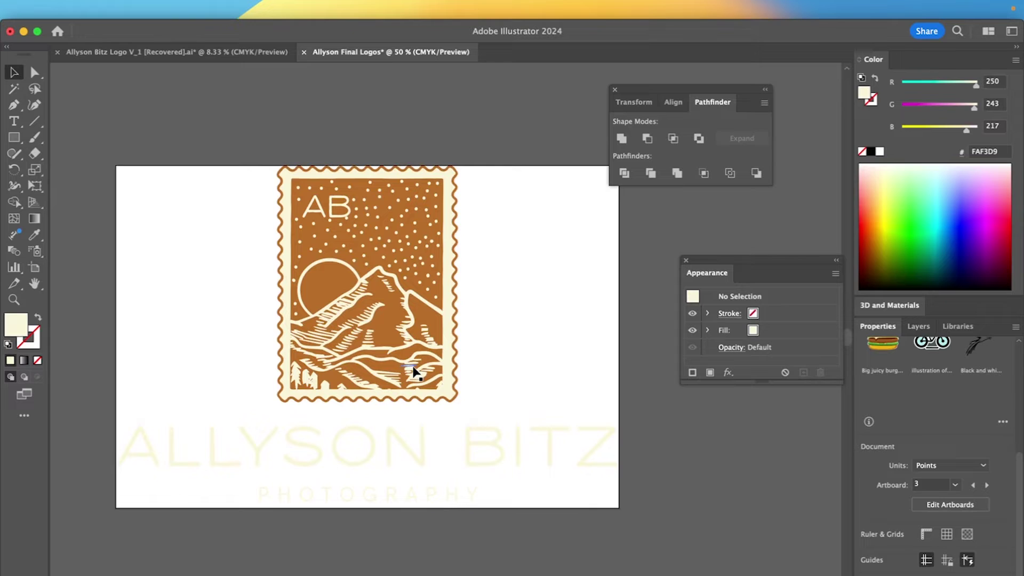
key(super+minus)
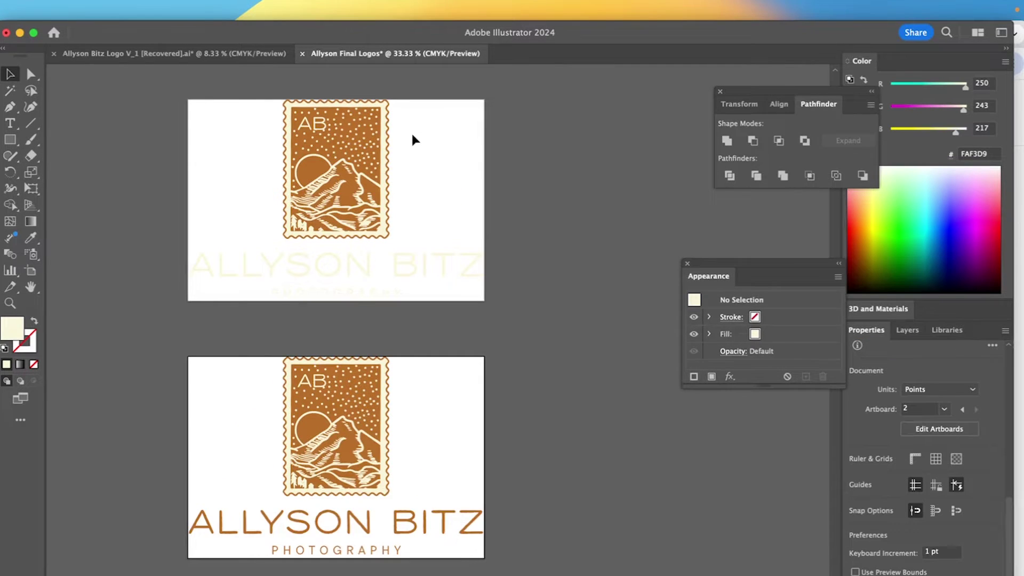
Step: Choose File > Export > Export for Screens for the two logo artboards
click(97, 11)
mouse_move(159, 321)
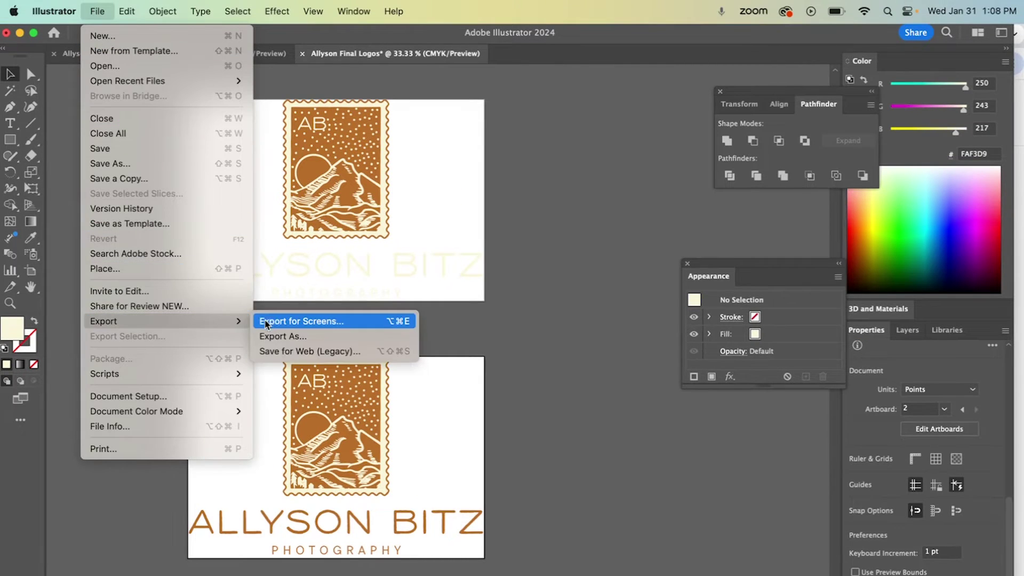
click(295, 322)
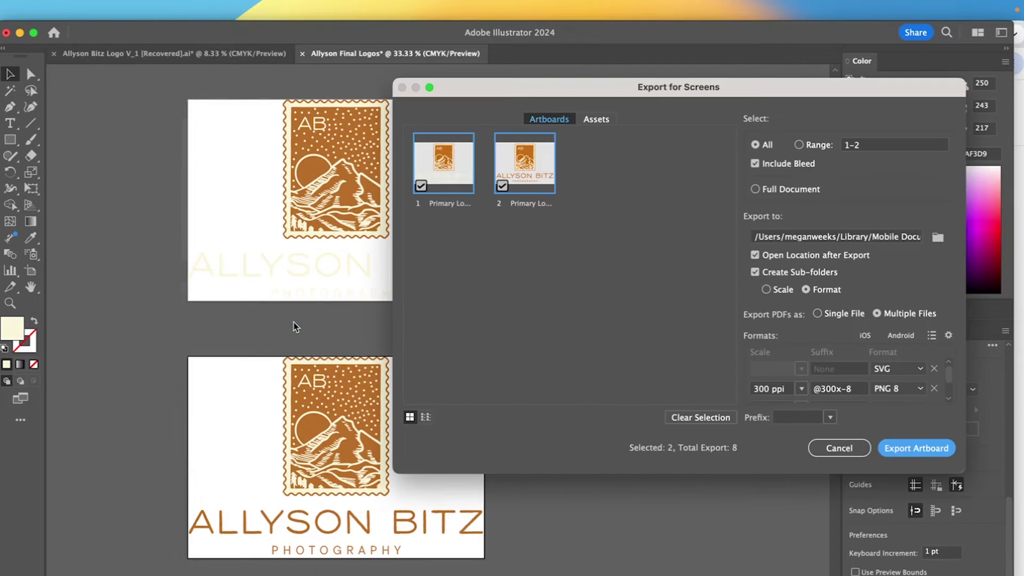
mouse_move(589, 91)
mouse_down()
mouse_move(703, 91)
mouse_move(588, 85)
mouse_up()
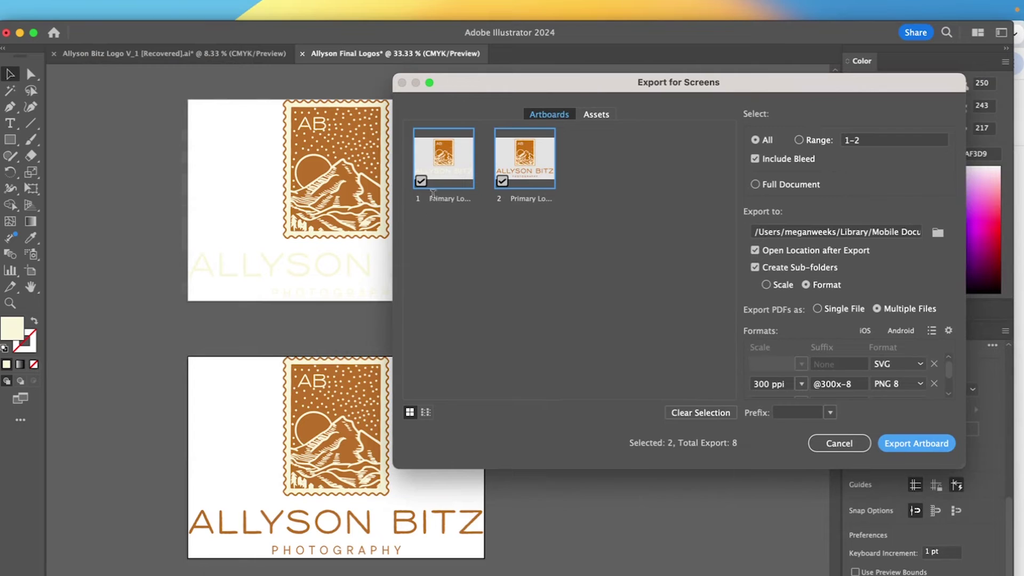
double_click(438, 198)
key(Right)
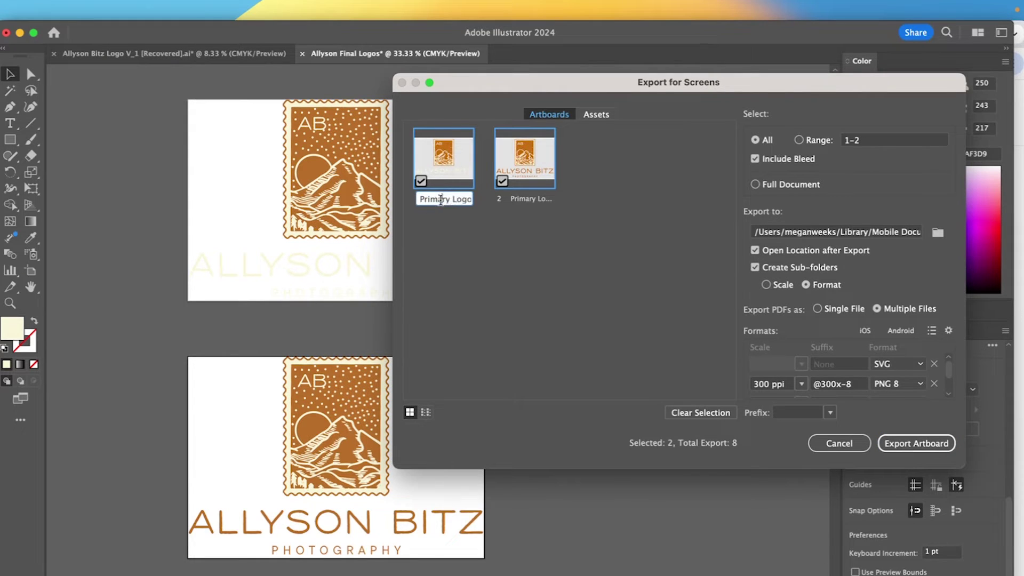
text(Cream)
key(Return)
click(465, 198)
key(BackSpace)
key(BackSpace)
key(BackSpace)
key(BackSpace)
key(BackSpace)
key(BackSpace)
drag(468, 198, 412, 199)
click(522, 199)
click(541, 237)
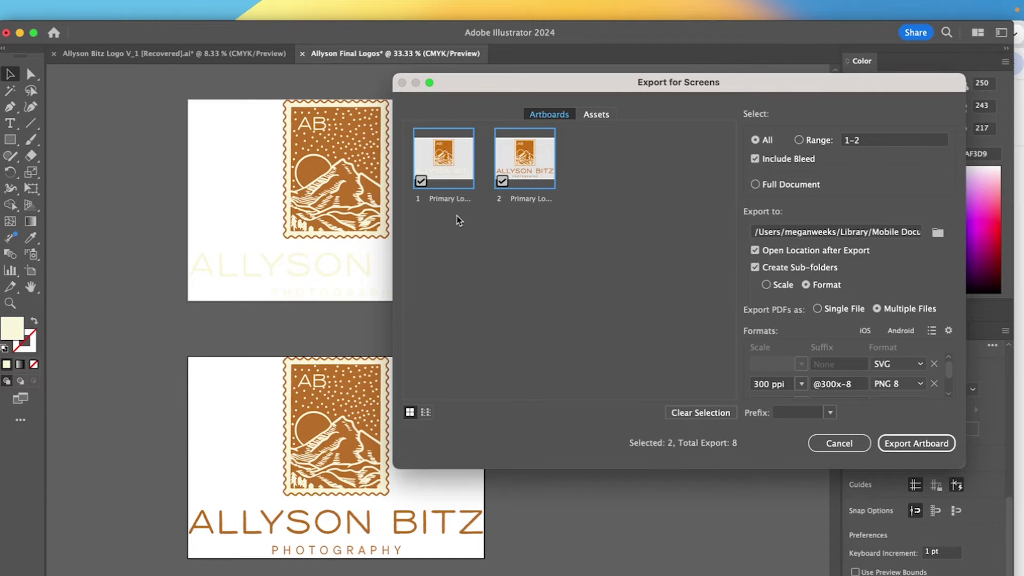
click(456, 202)
click(507, 252)
drag(684, 86, 643, 92)
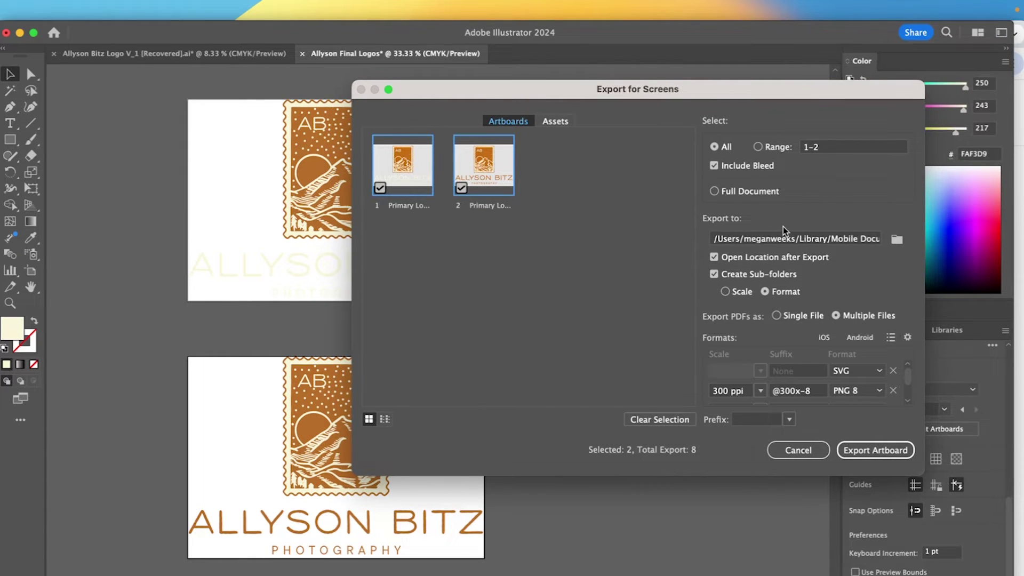
click(895, 241)
Step: Set the Export to destination to the client's Final Logos folder
click(716, 145)
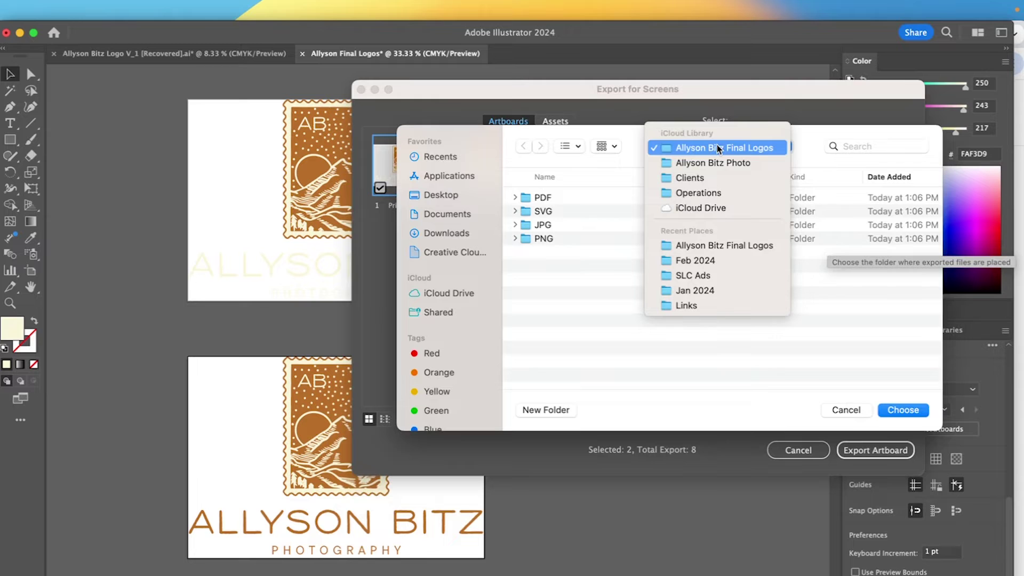
click(713, 163)
double_click(595, 202)
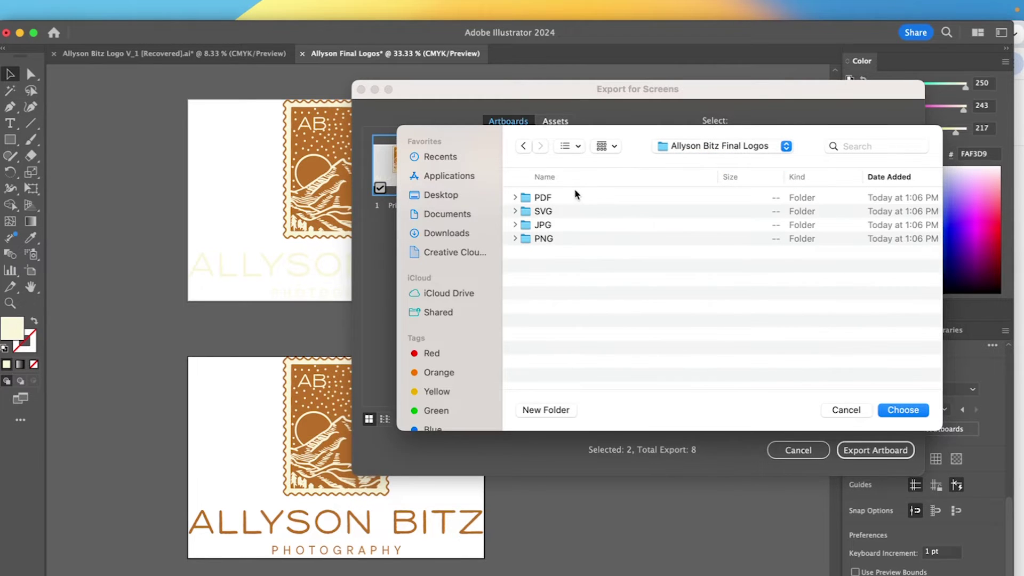
click(898, 411)
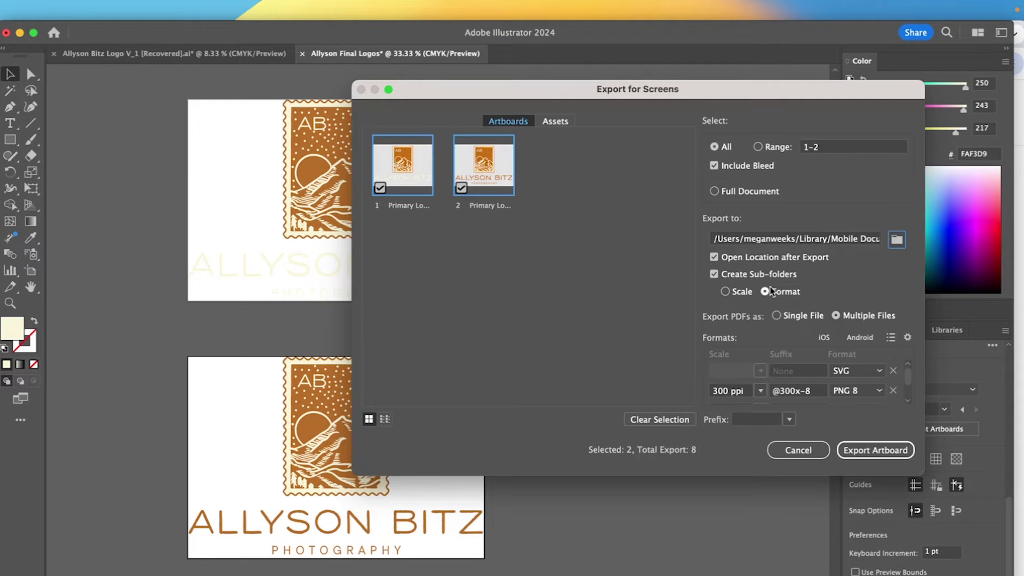
mouse_move(907, 376)
mouse_down()
mouse_move(908, 388)
mouse_move(907, 377)
mouse_up()
scroll(910, 370, down, 1)
Step: Leave the first row as SVG and open the Format choices for the PNG 8 row
scroll(906, 362, up, 1)
click(859, 372)
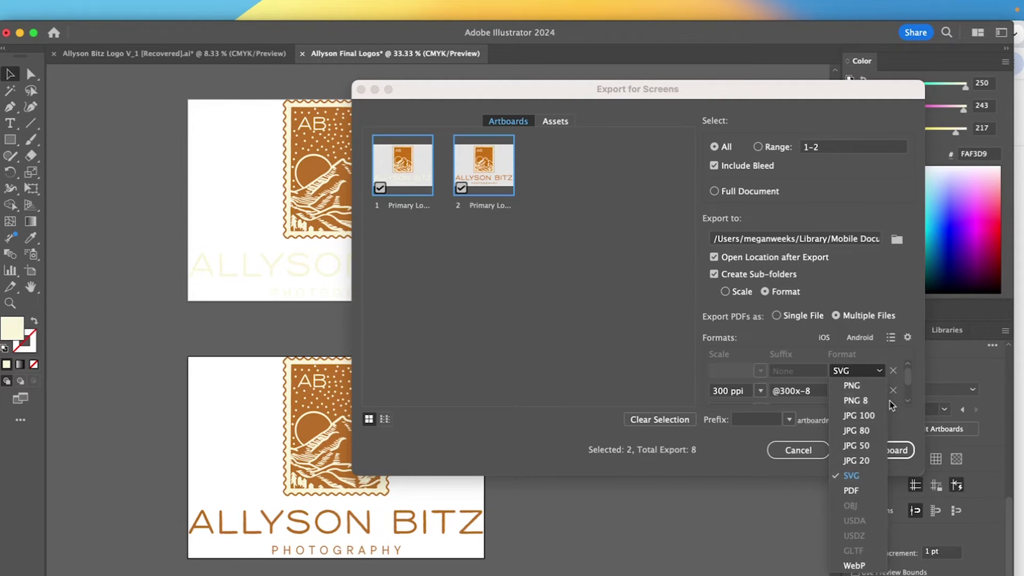
click(877, 370)
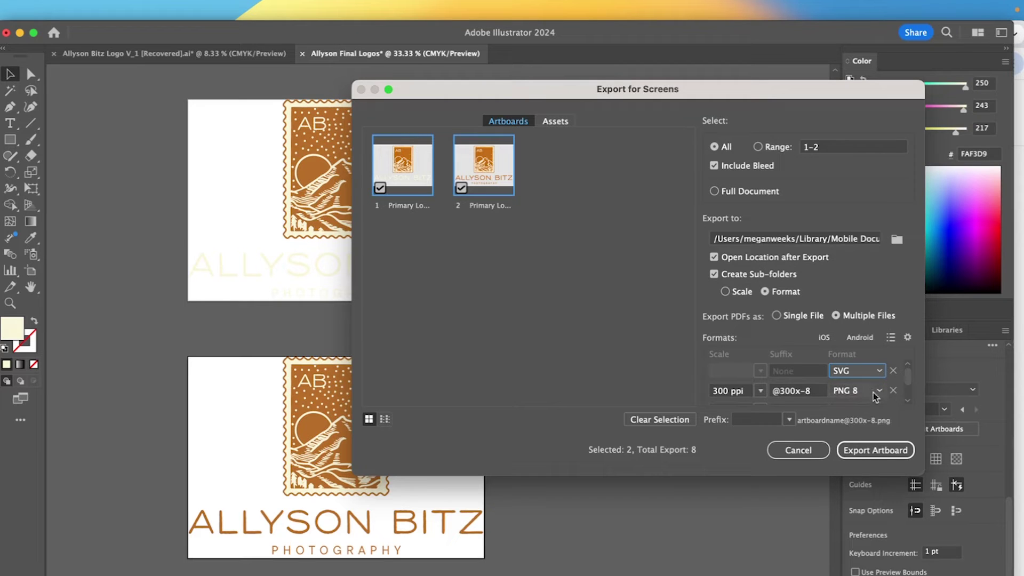
click(909, 399)
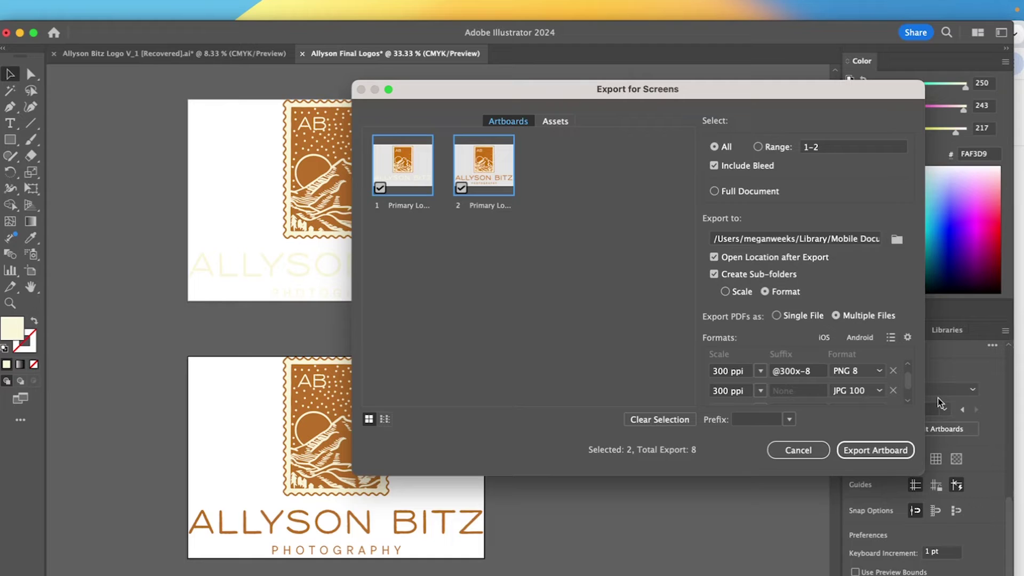
click(848, 373)
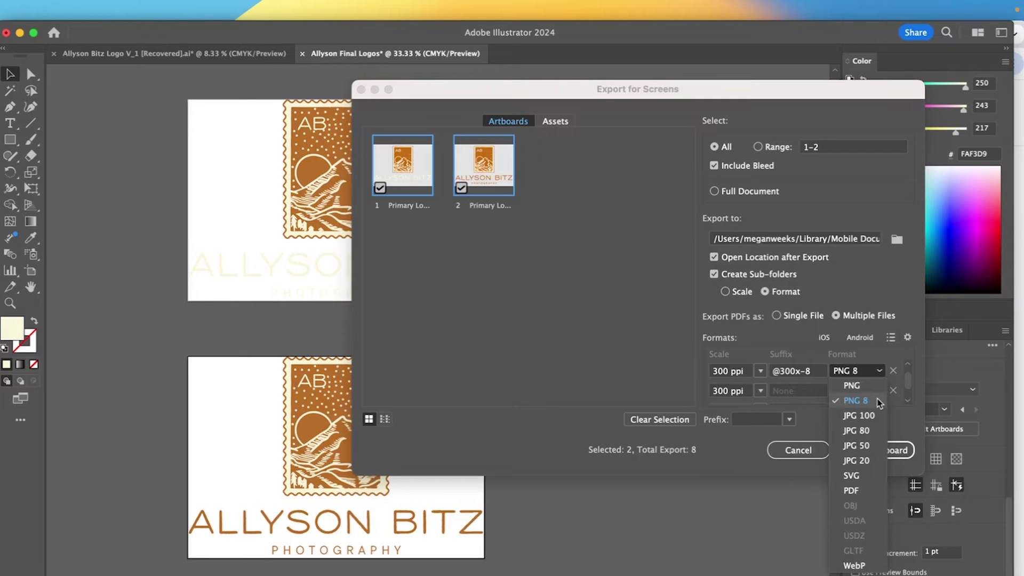
Step: Keep PNG 8 as that row's format and open its Scale dropdown
click(880, 403)
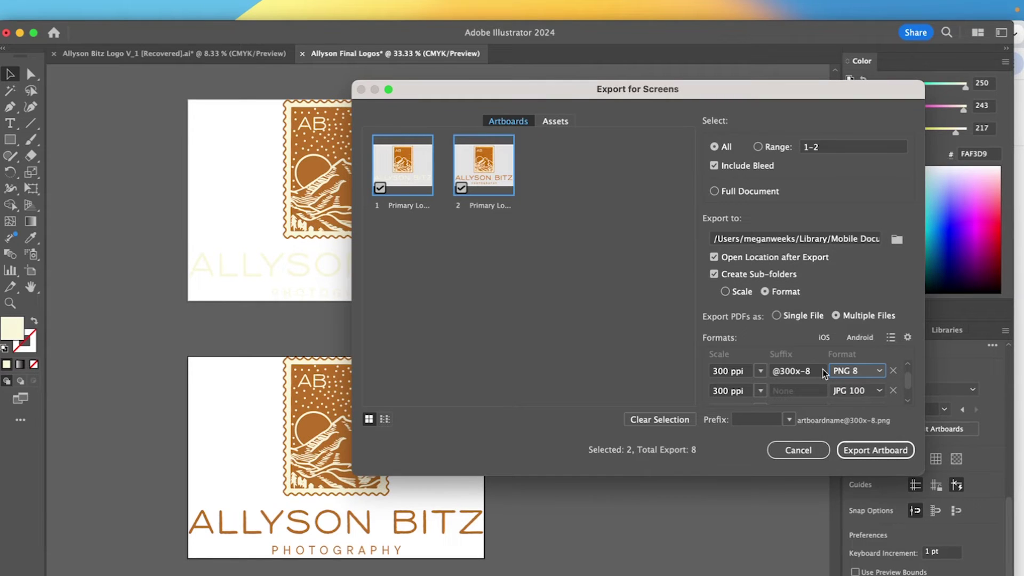
click(761, 371)
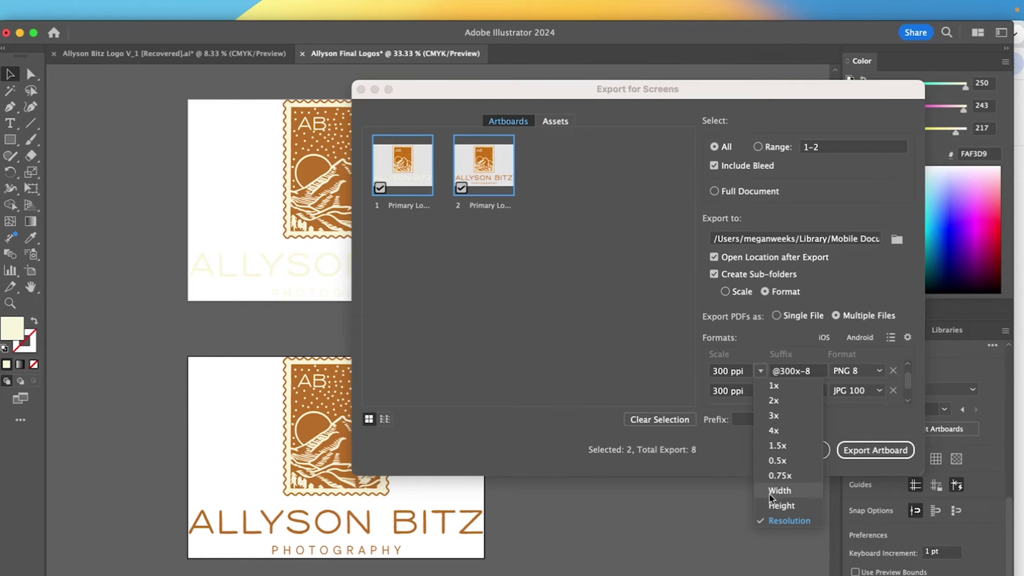
Step: Switch the PNG 8 row's scale from Width back to Resolution and enter 300 ppi
click(787, 491)
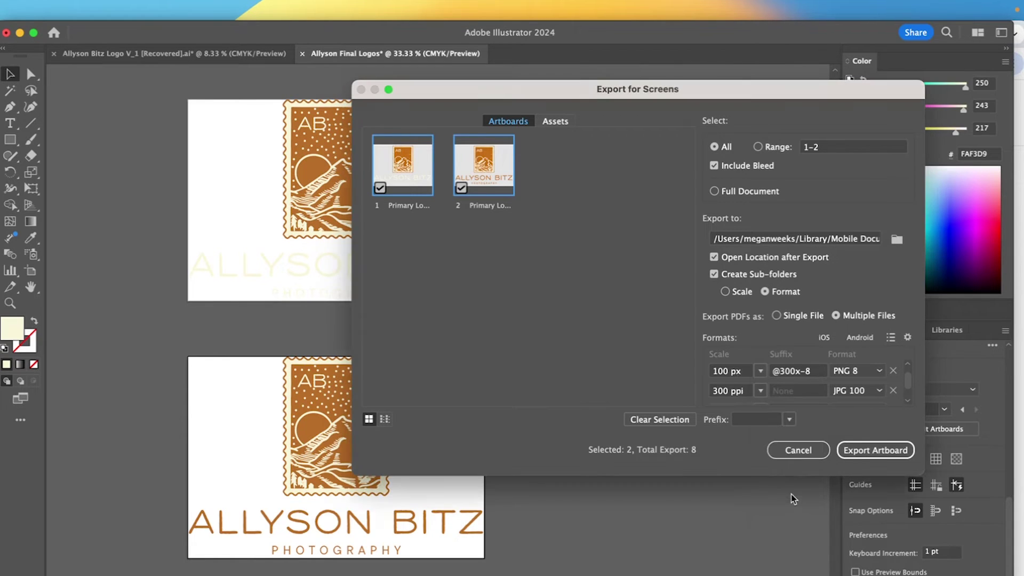
click(758, 371)
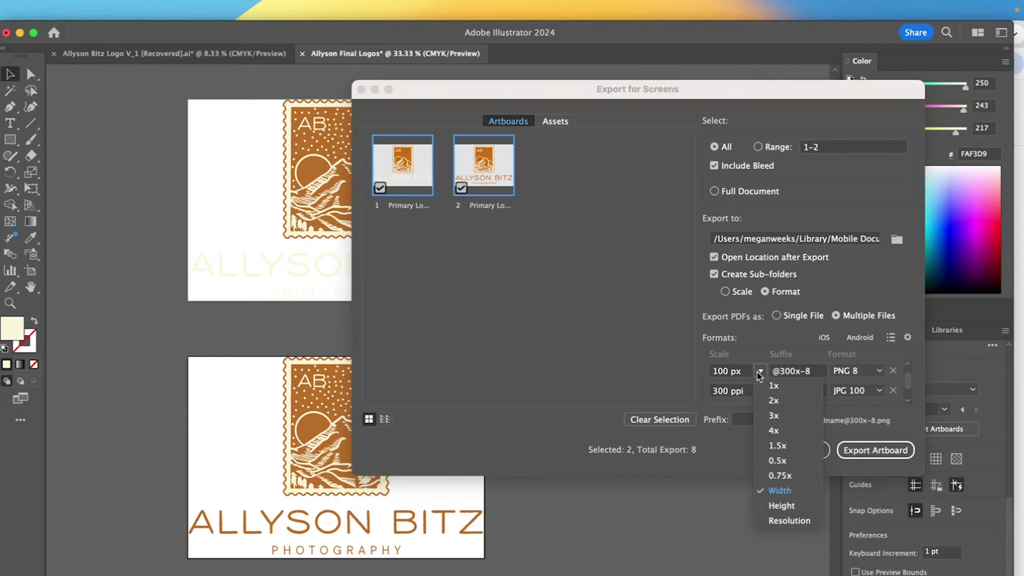
click(789, 521)
click(729, 372)
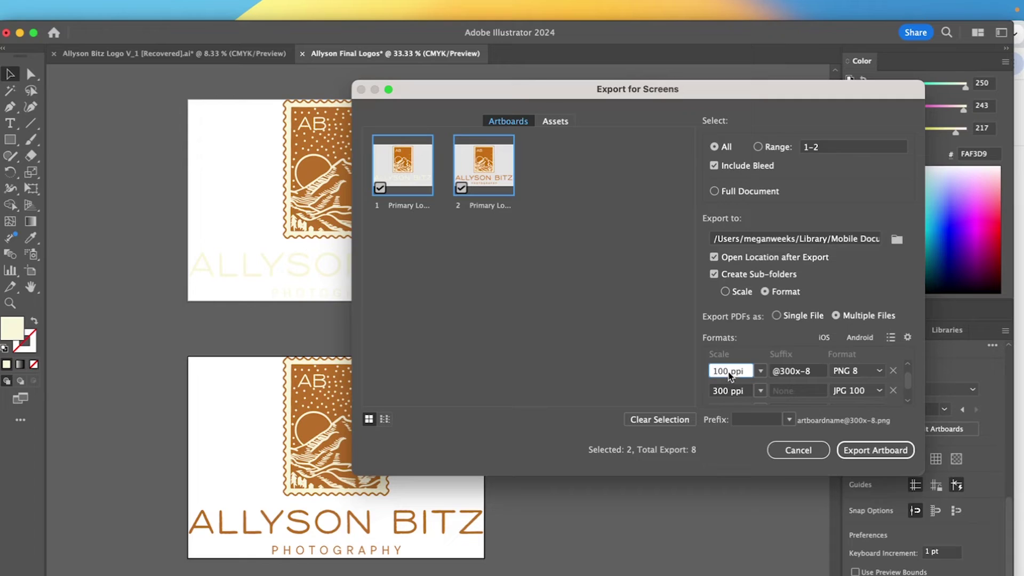
drag(728, 372, 699, 369)
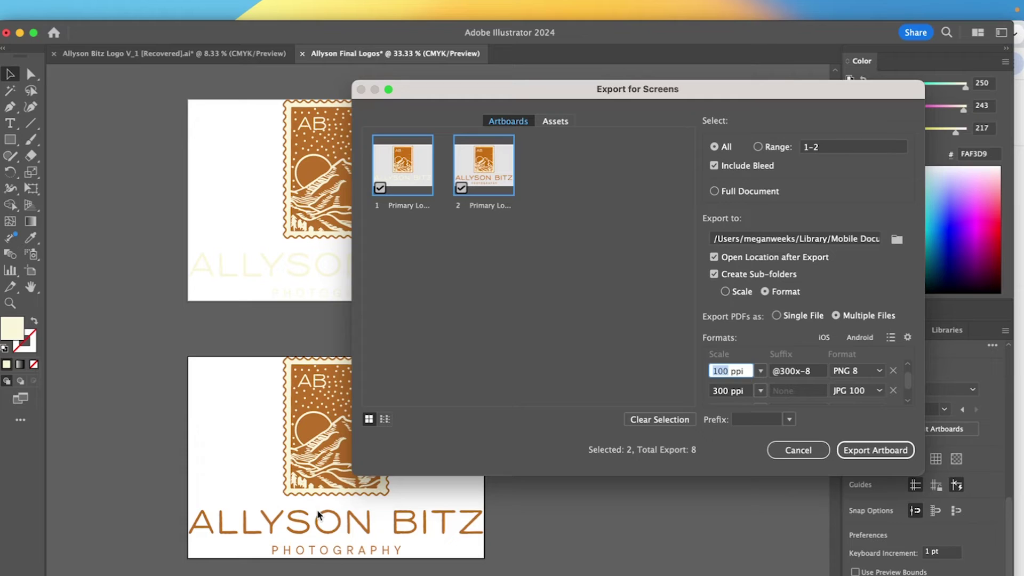
text(300)
click(712, 370)
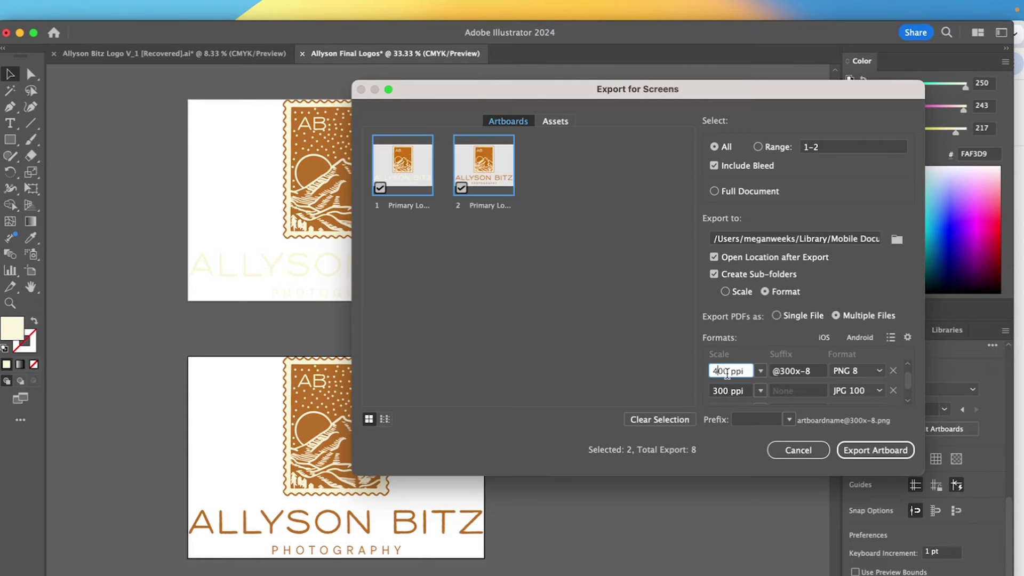
key(Delete)
text(3)
scroll(907, 402, down, 5)
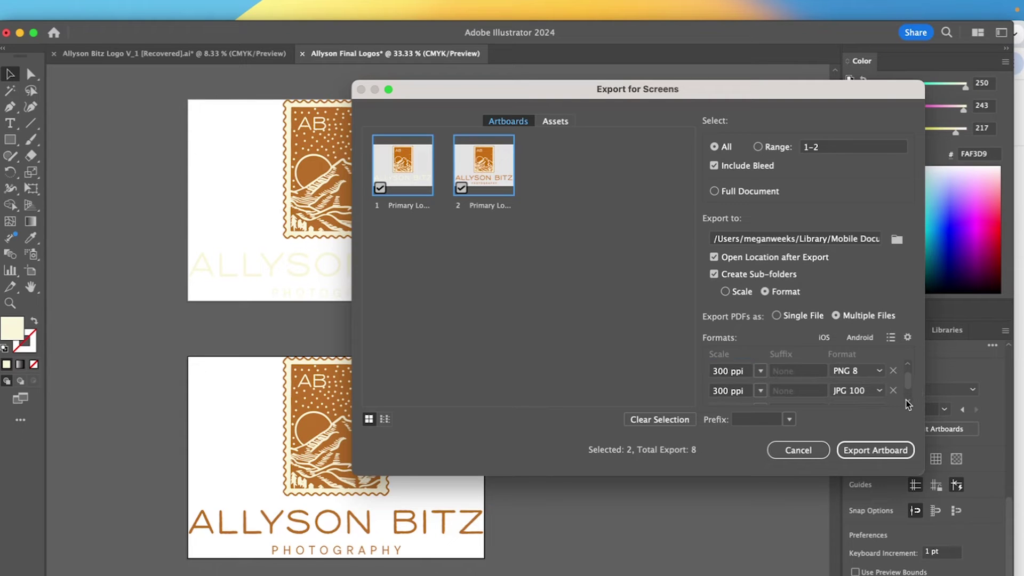
Step: Add a new export row set to PNG 8, scaled by Resolution at 600 ppi
click(794, 395)
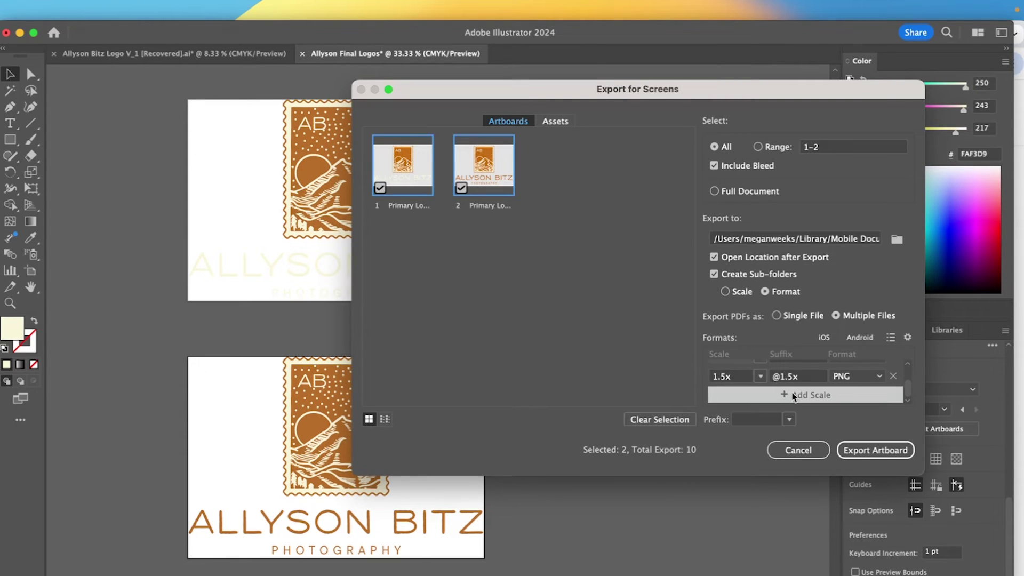
click(760, 377)
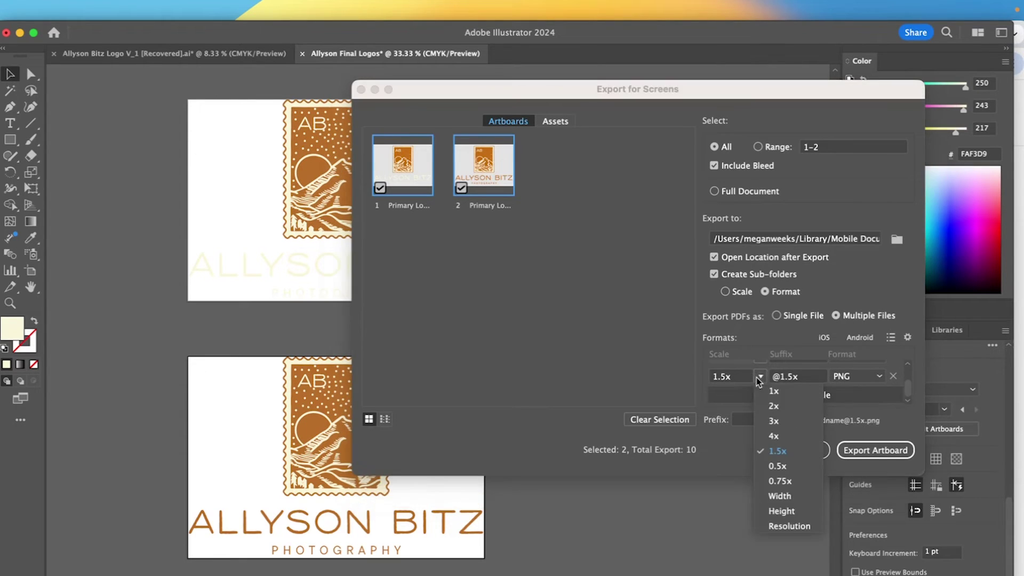
click(778, 525)
click(858, 377)
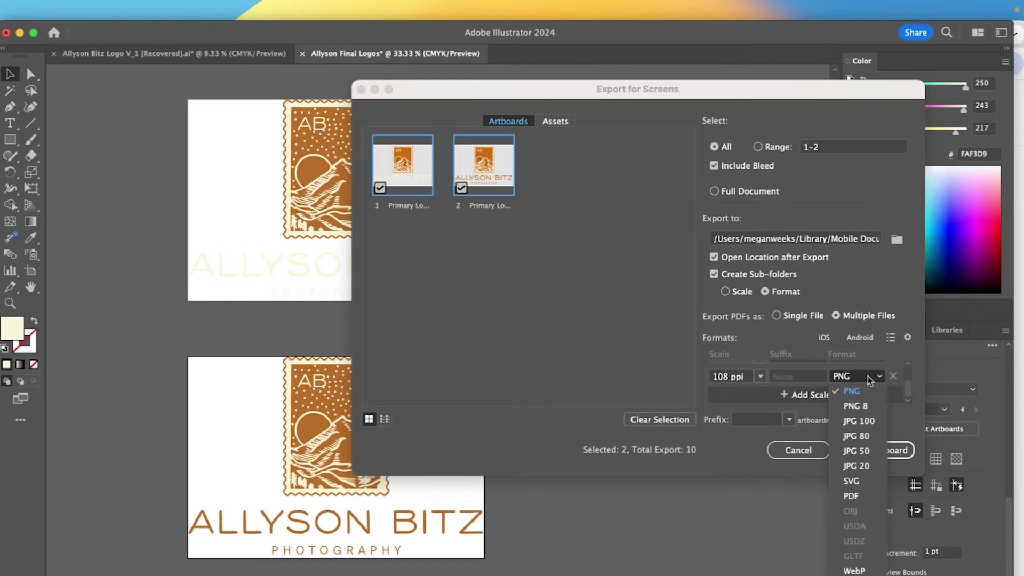
click(853, 406)
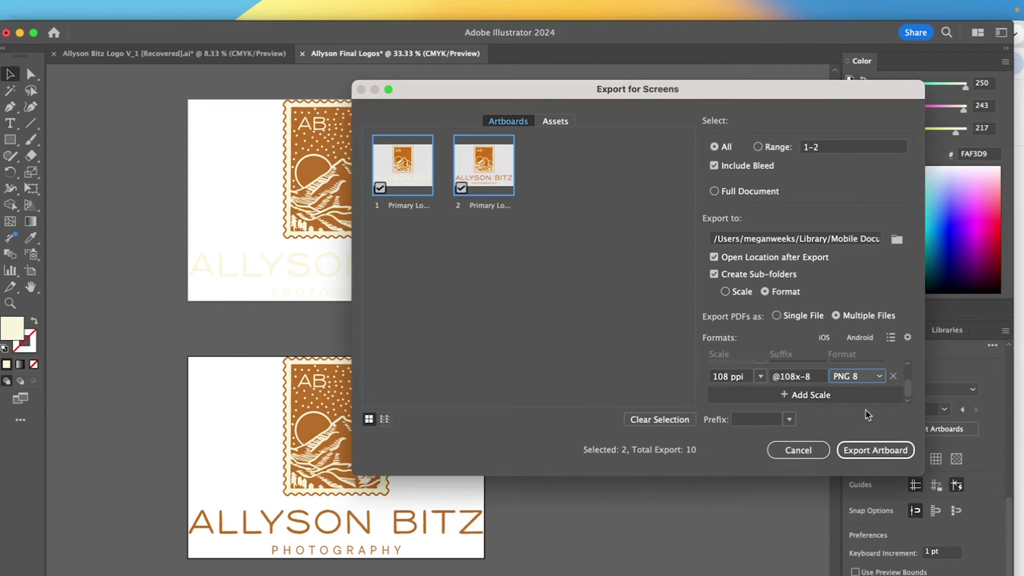
double_click(717, 376)
text(4)
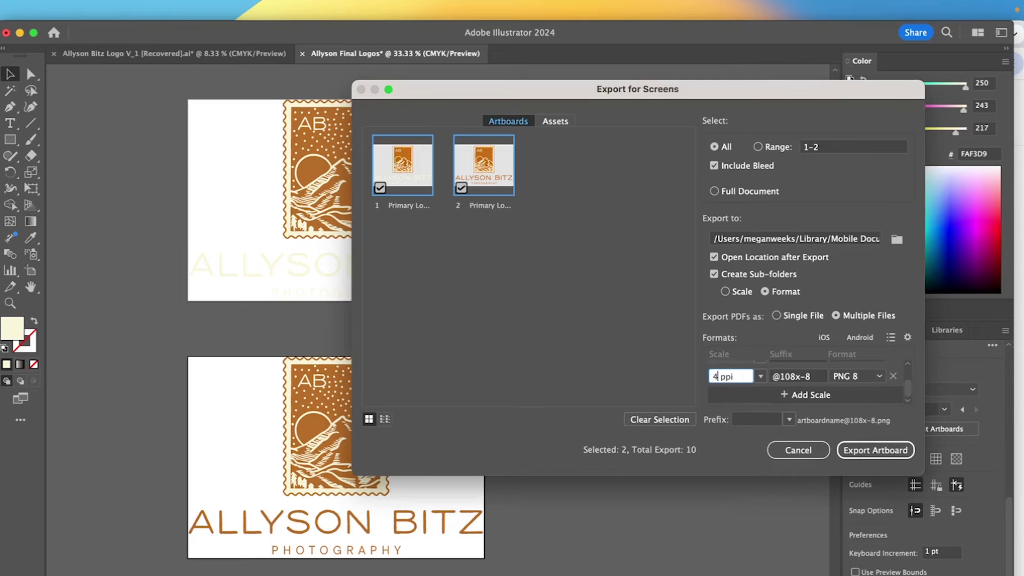
text(00)
key(BackSpace)
key(BackSpace)
key(BackSpace)
text(600)
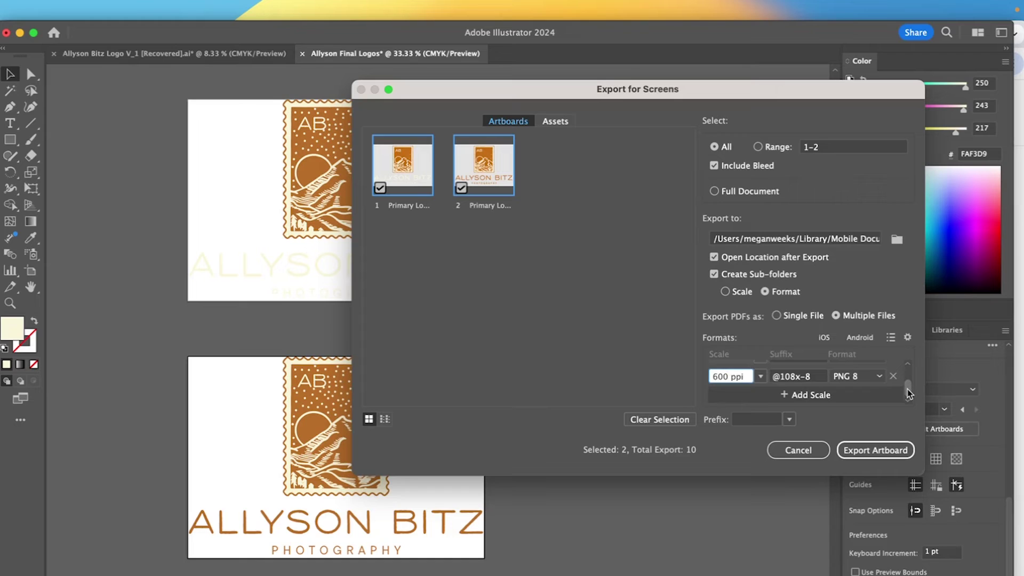
scroll(908, 392, up, 2)
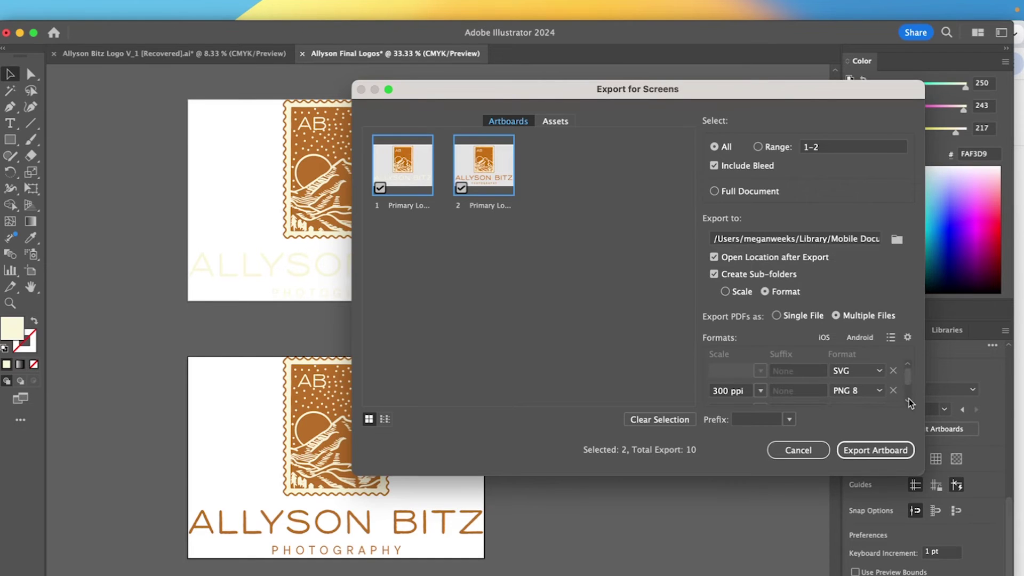
scroll(909, 398, down, 1)
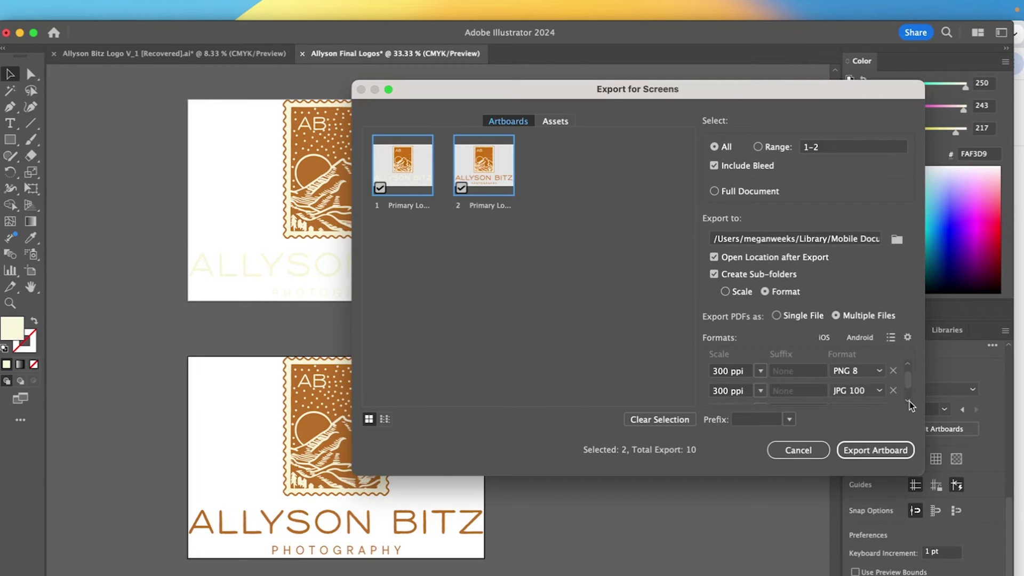
scroll(910, 404, down, 2)
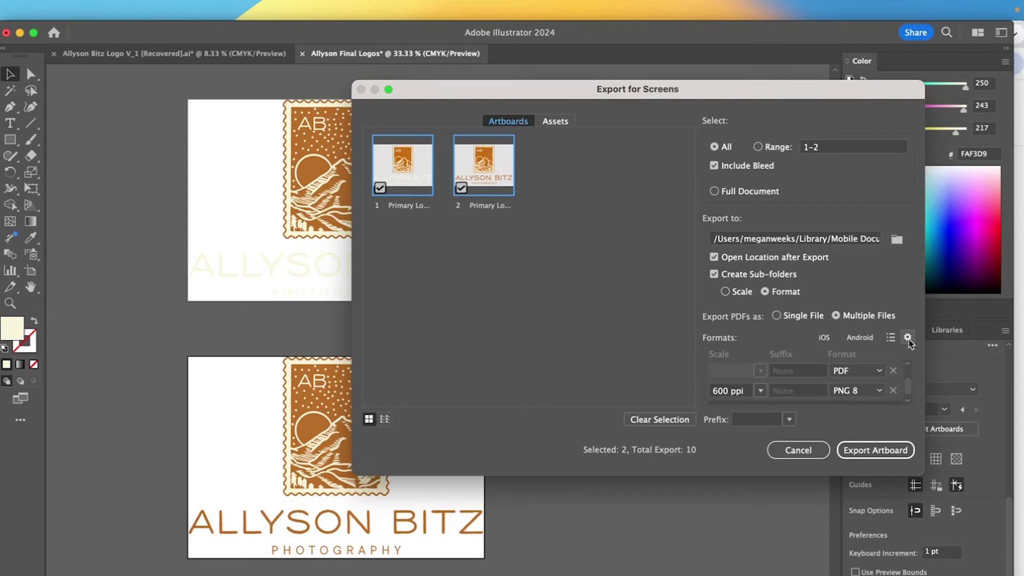
Step: Keep the PDF format preset at [High Quality Print] and save the format settings
click(908, 338)
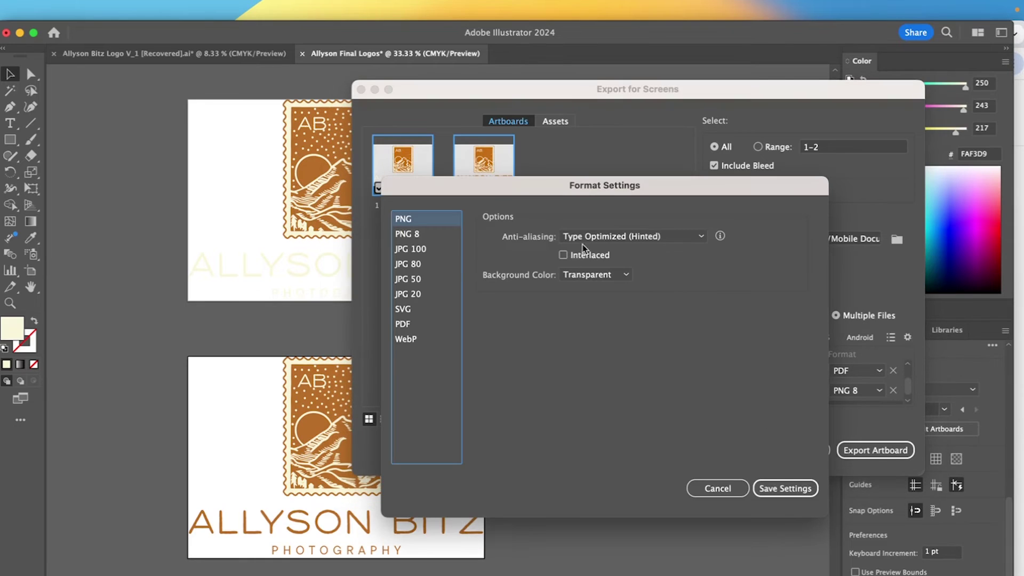
click(420, 326)
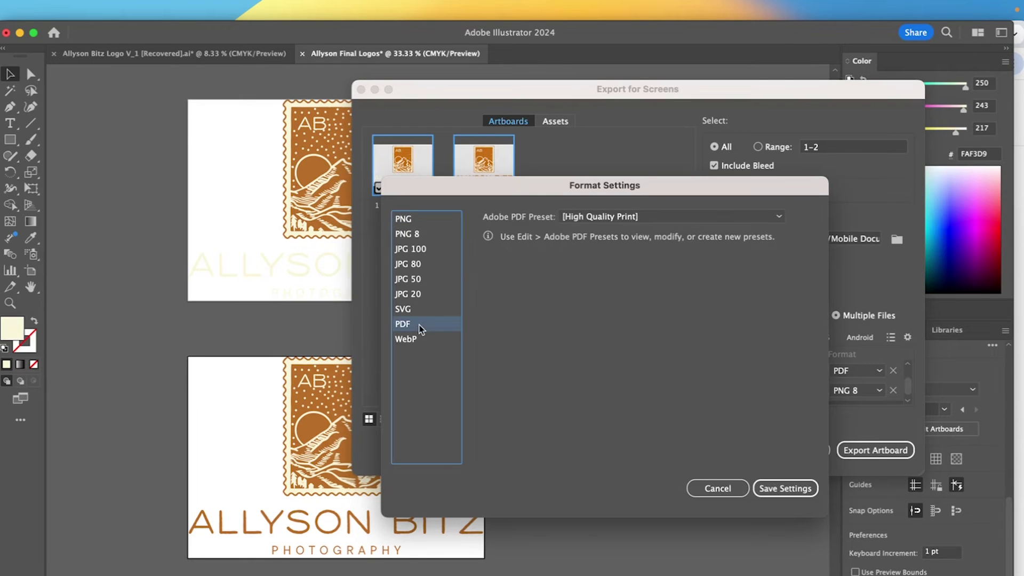
click(614, 218)
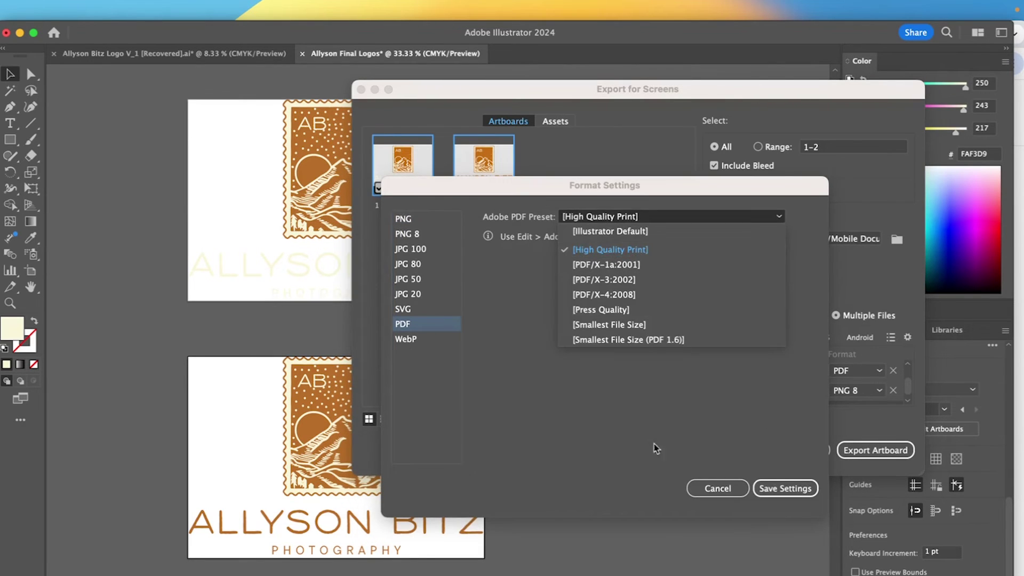
click(670, 449)
click(786, 489)
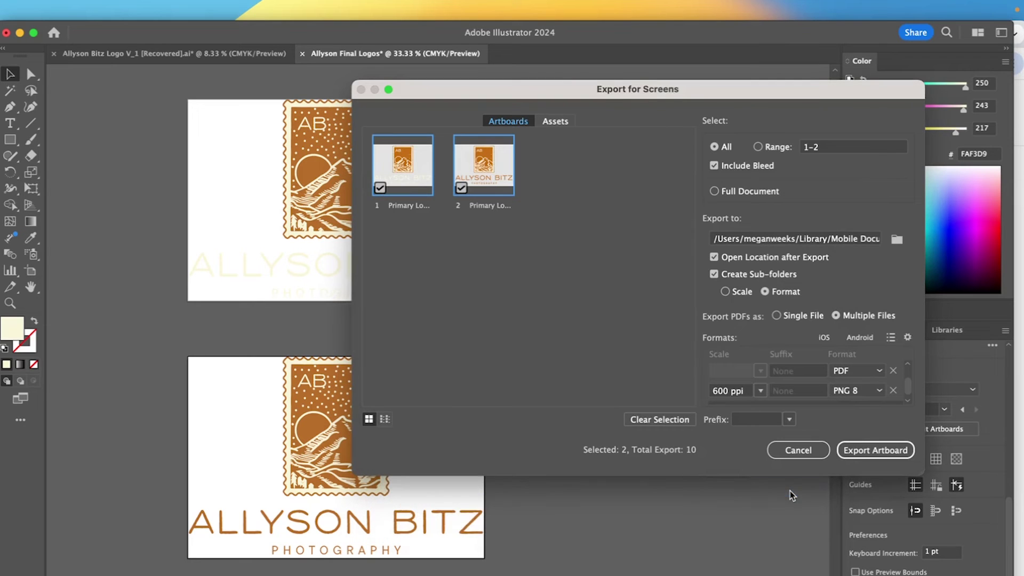
Step: Export both logo artboards with the configured formats
scroll(910, 401, down, 2)
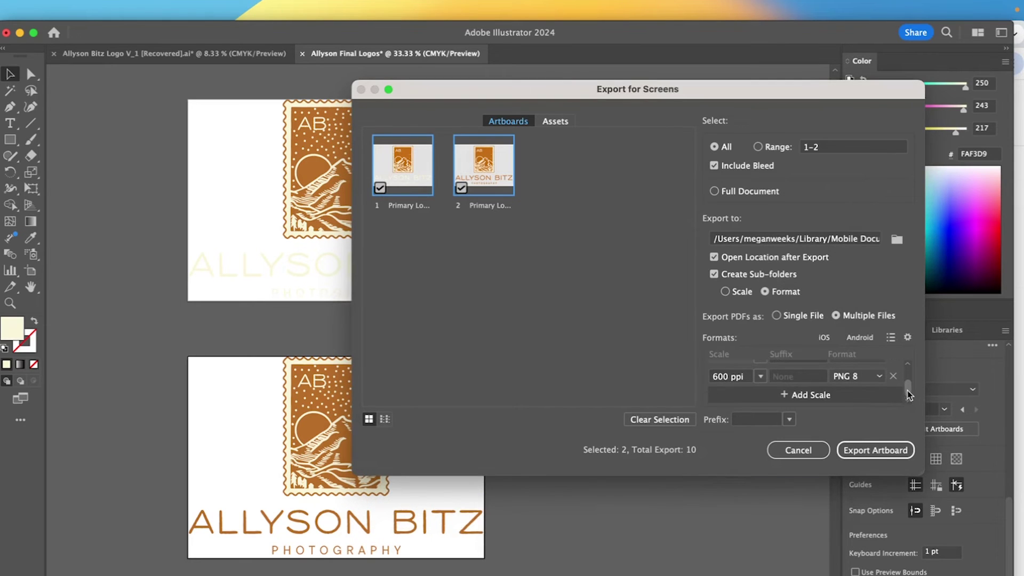
scroll(909, 394, up, 3)
scroll(909, 397, down, 3)
click(874, 450)
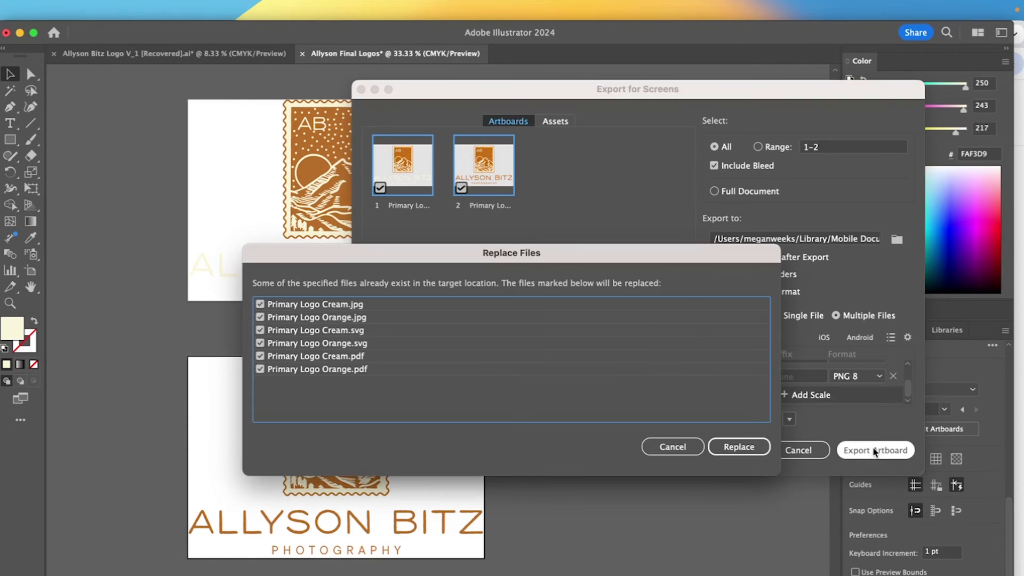
Step: Replace the old logo files with the new export and Quick Look Primary Logo Orange.pdf
click(737, 450)
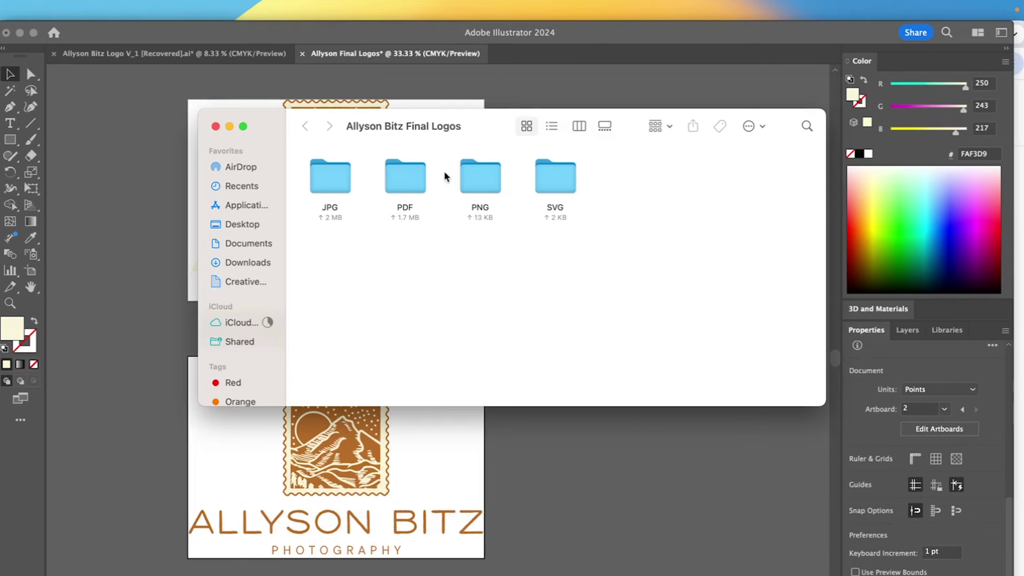
double_click(407, 175)
click(408, 223)
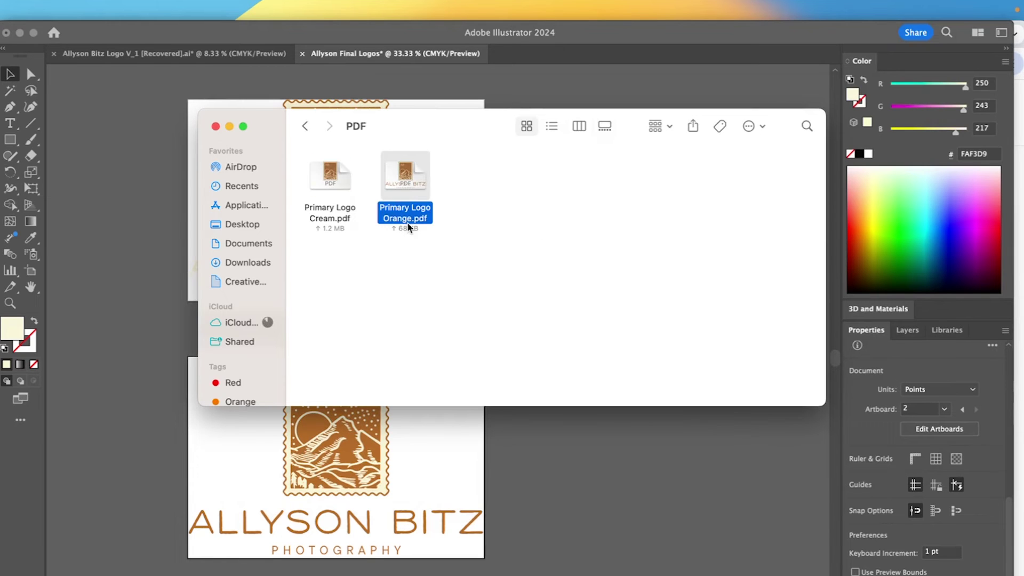
key(space)
Step: Preview the cream and orange logo JPGs, then open the SVG subfolder
key(space)
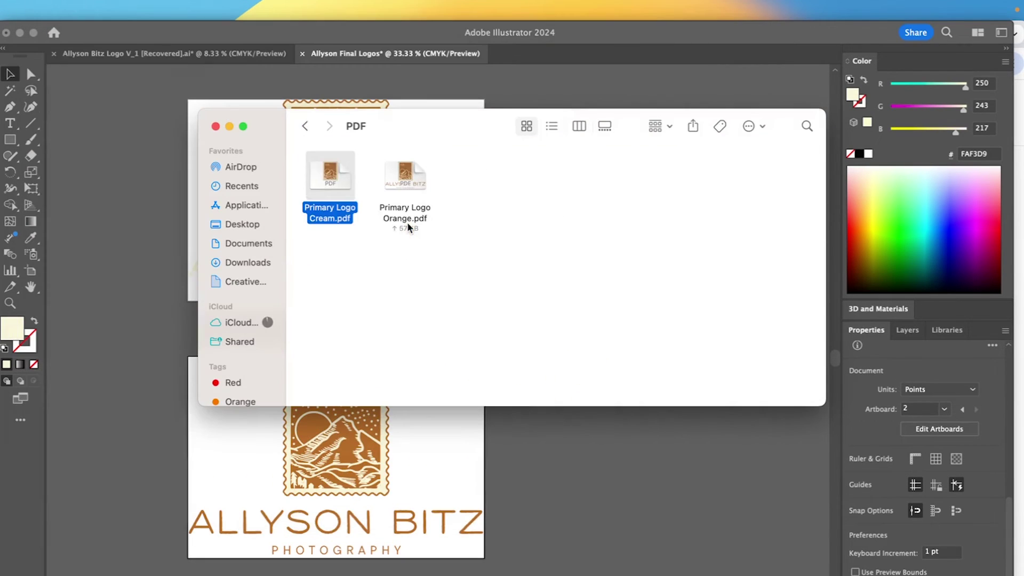
click(301, 128)
double_click(317, 184)
click(321, 179)
key(space)
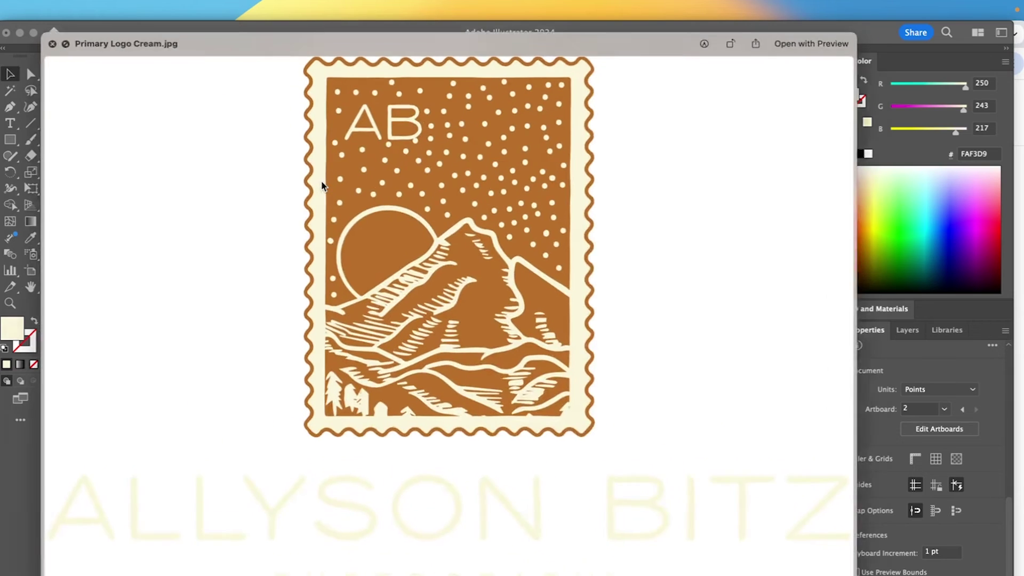
key(Right)
key(space)
click(304, 126)
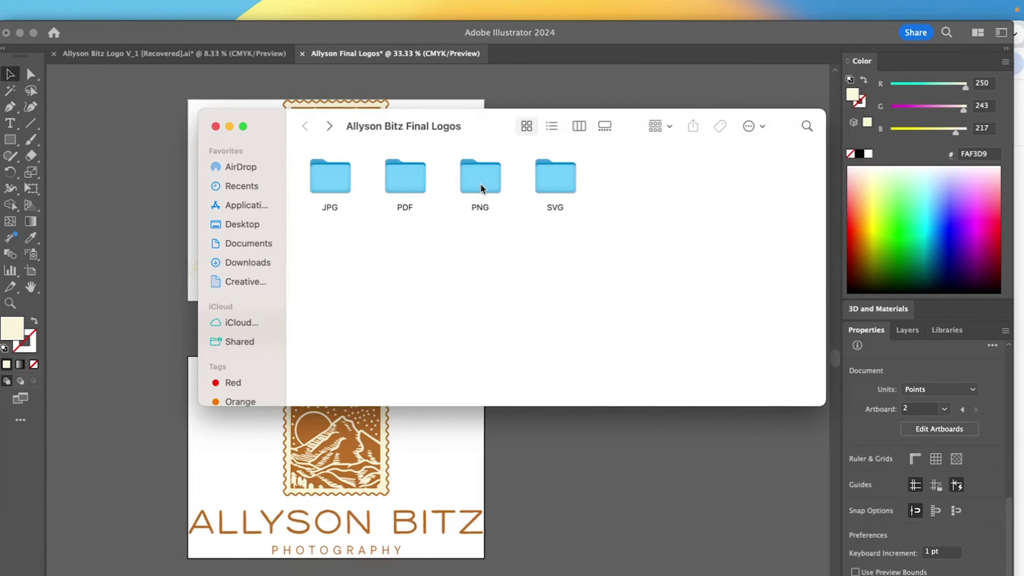
double_click(567, 172)
Step: Zoom into Quick Look previews of Primary Logo Cream.svg and Primary Logo Orange.svg, then go back
click(319, 184)
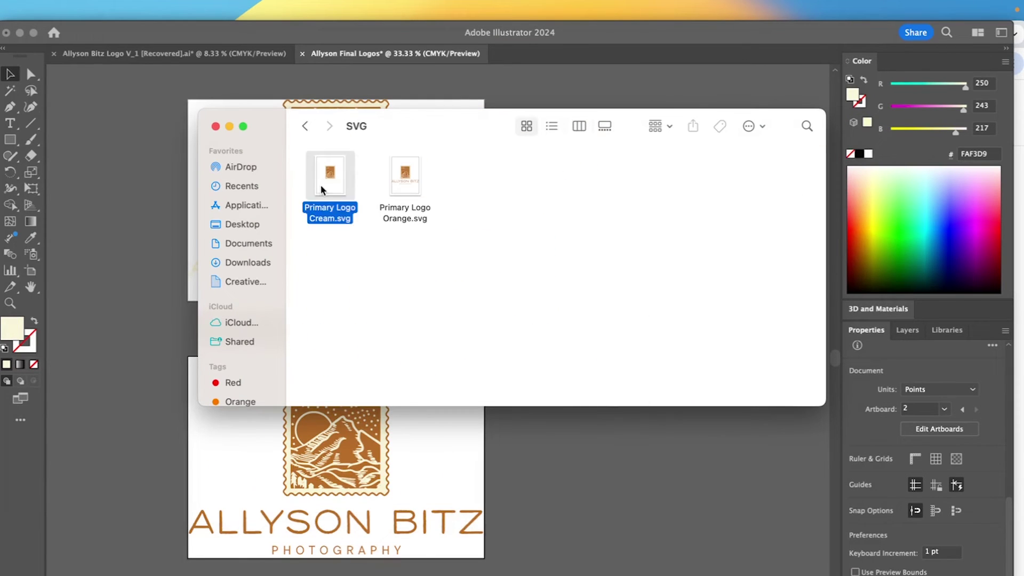
key(space)
scroll(432, 290, up, 8)
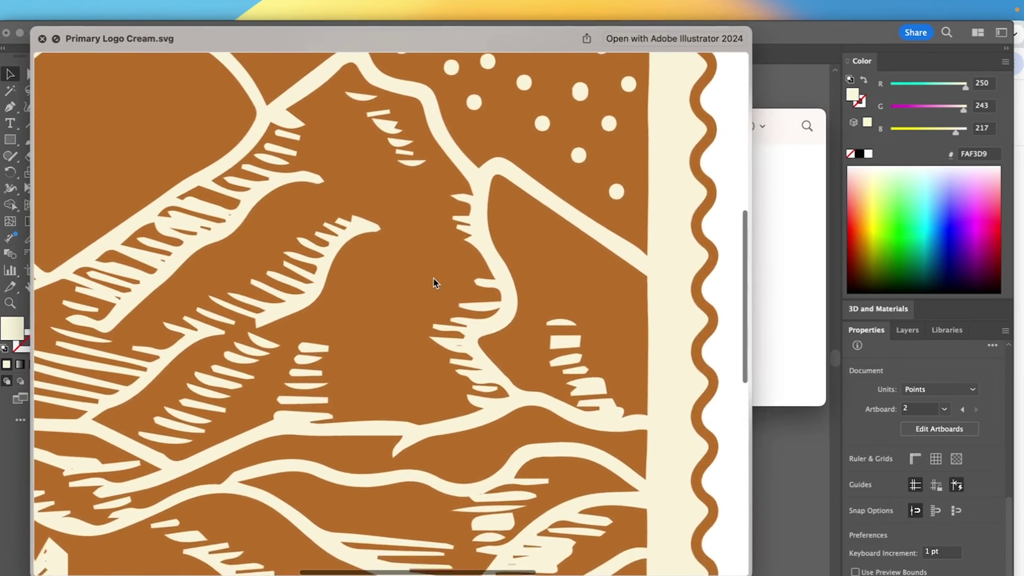
scroll(434, 282, down, 3)
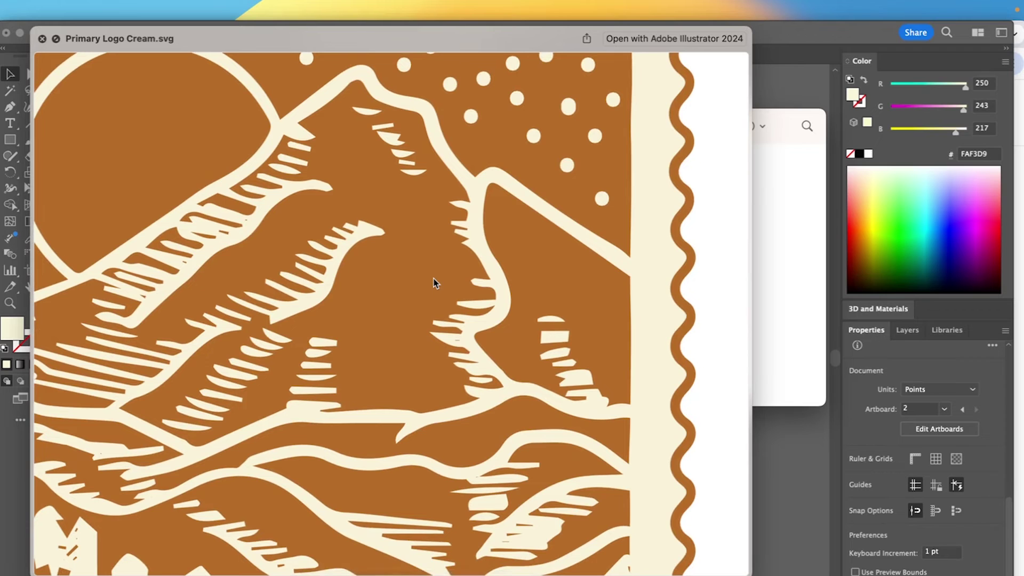
key(space)
key(Right)
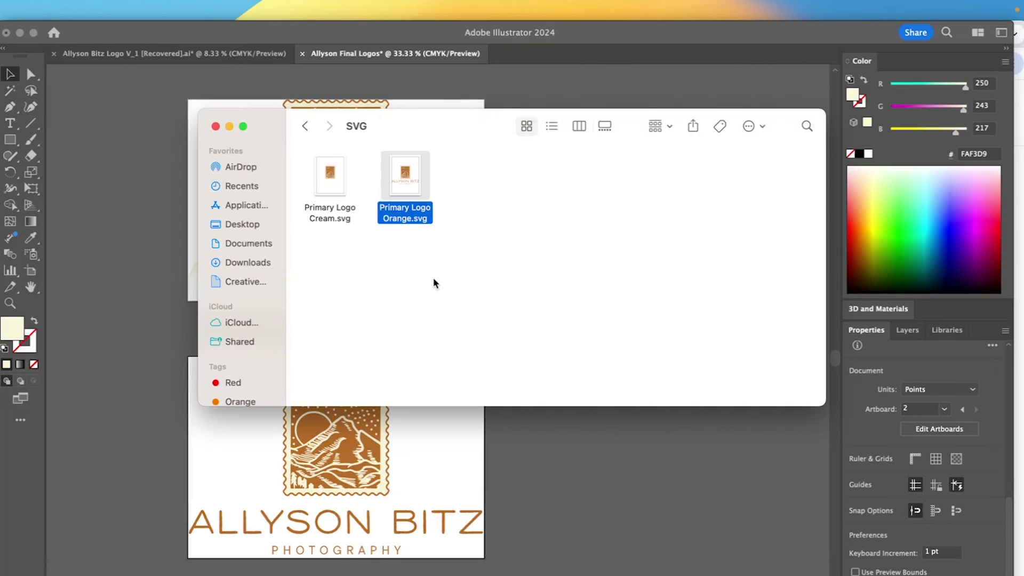
key(space)
scroll(490, 283, up, 8)
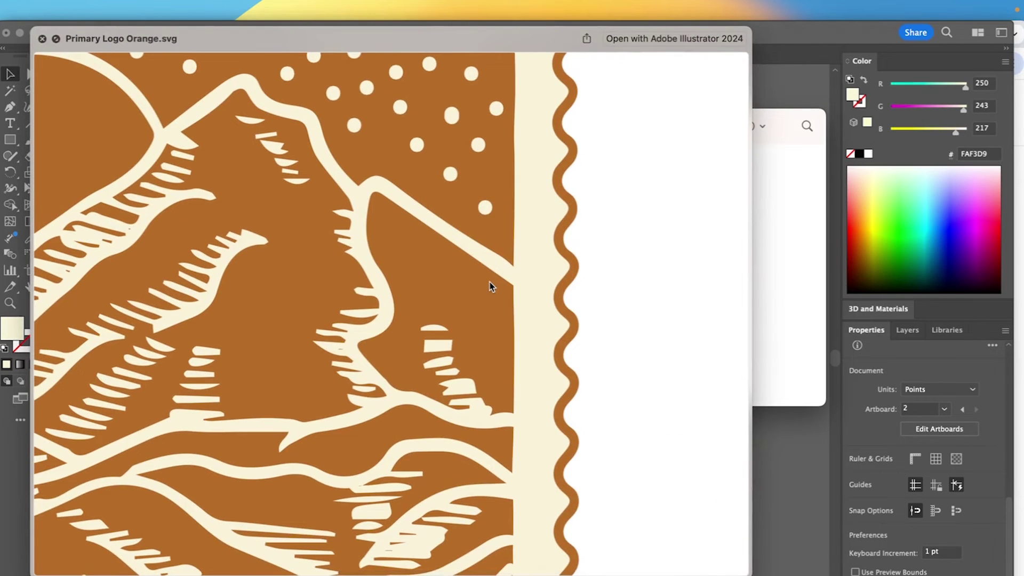
key(space)
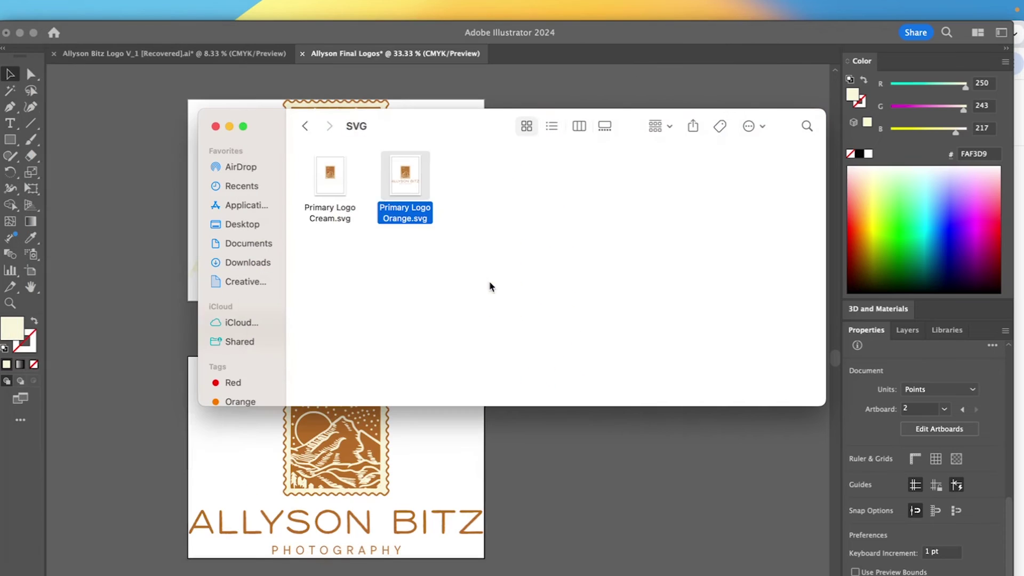
click(304, 126)
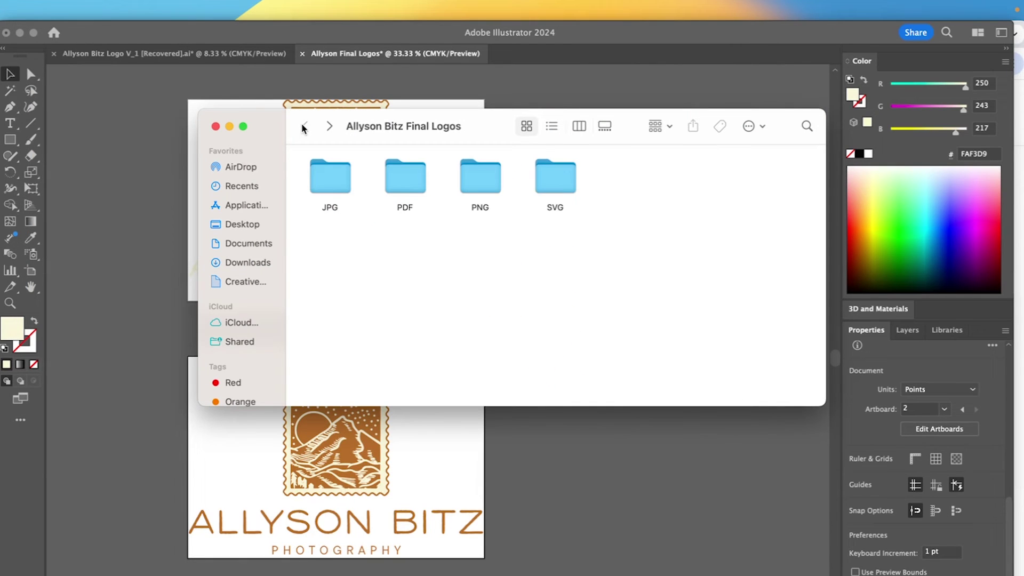
Step: In the PNG subfolder, zoom in and out on the orange 300 ppi PNG 8 preview
double_click(476, 189)
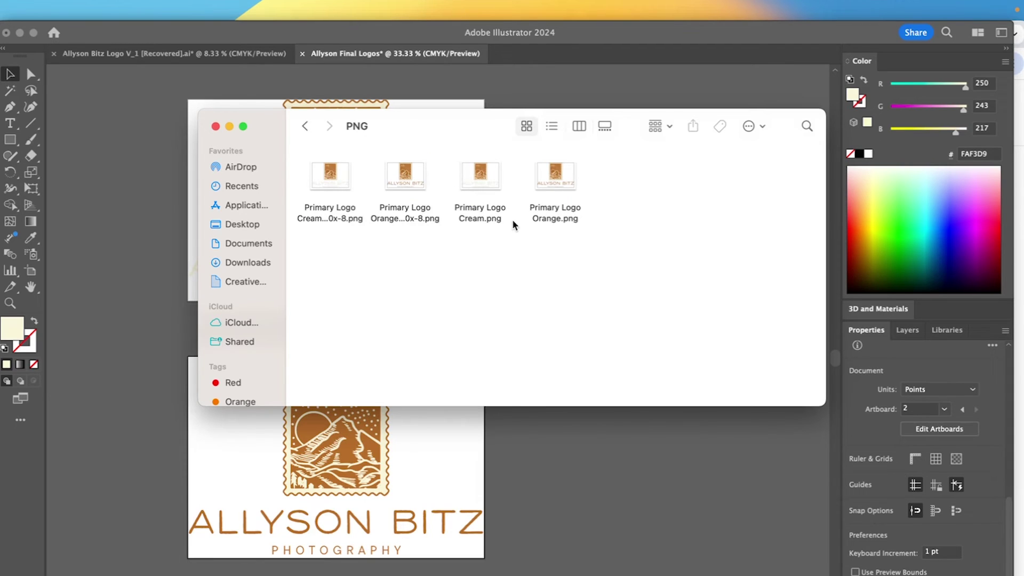
click(405, 182)
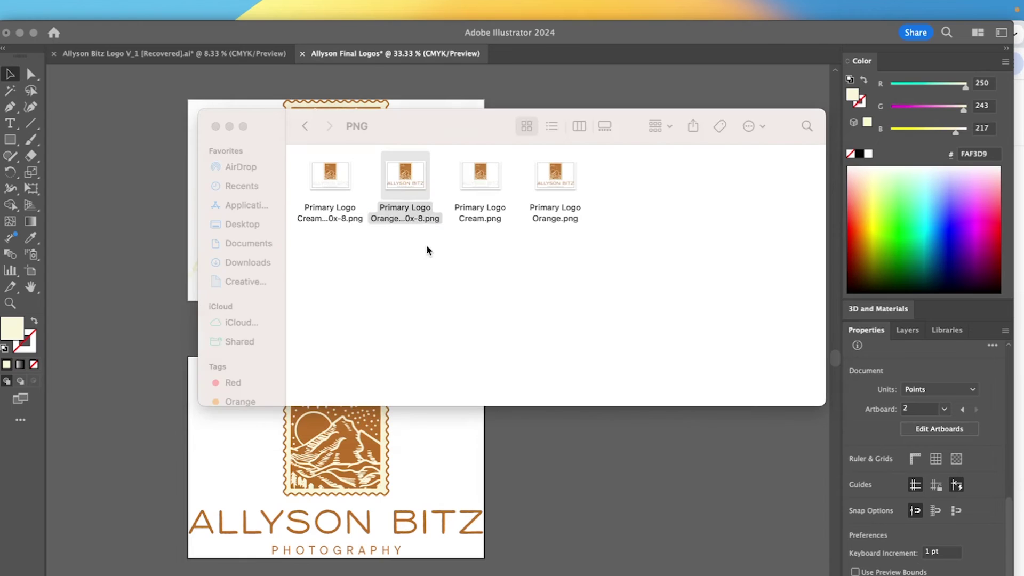
key(super+o)
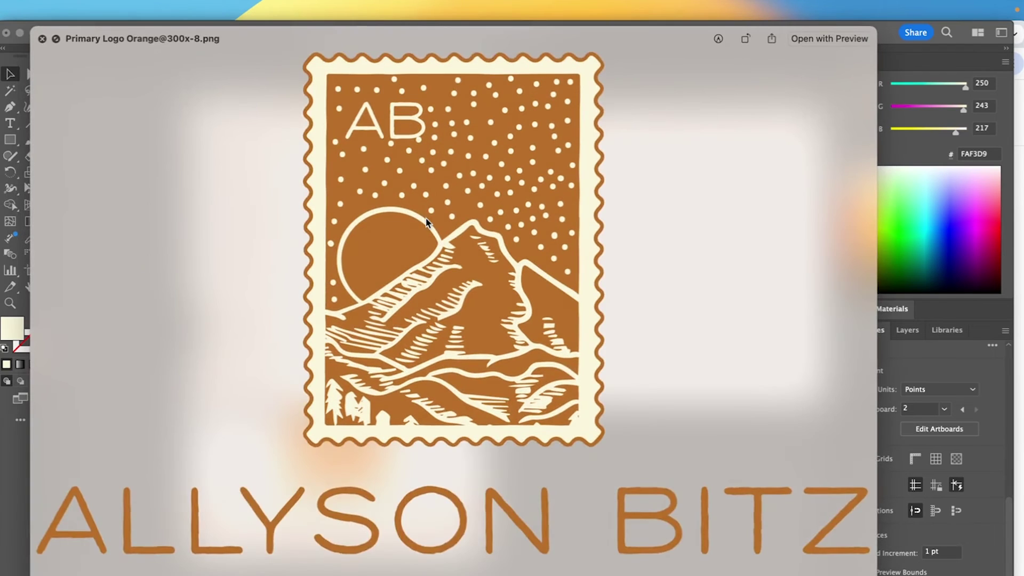
scroll(426, 223, up, 10)
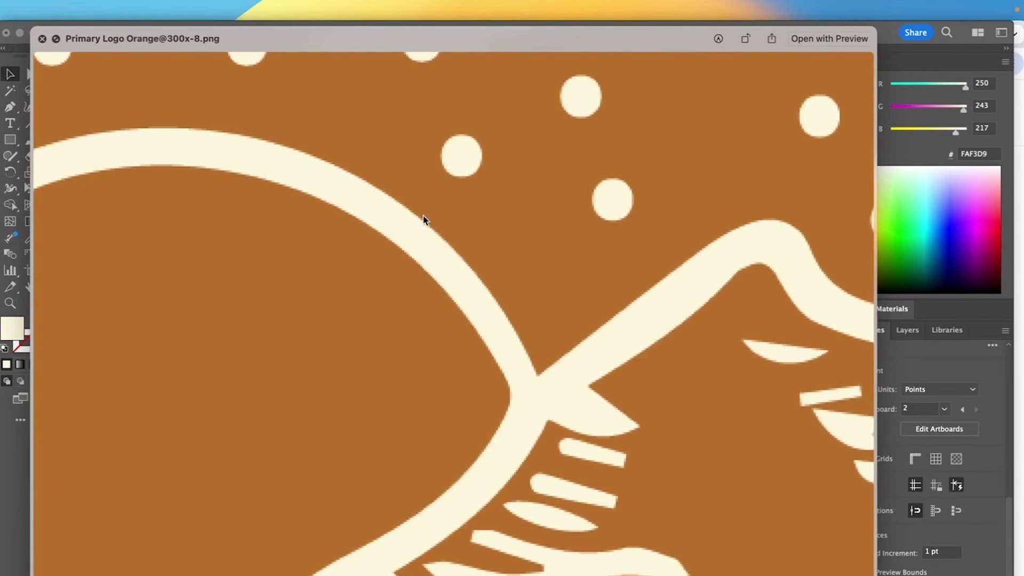
scroll(424, 218, up, 10)
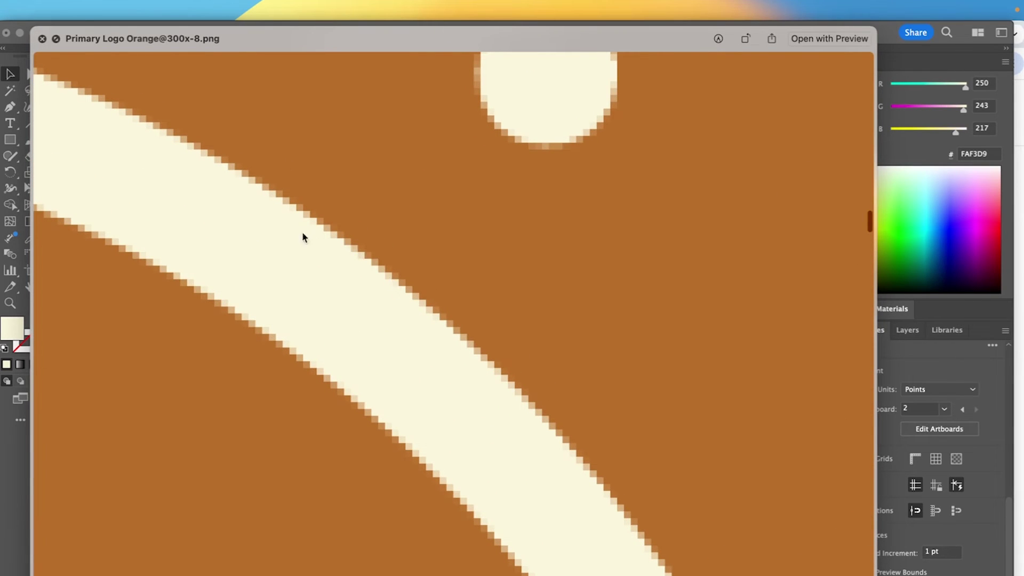
scroll(424, 291, down, 6)
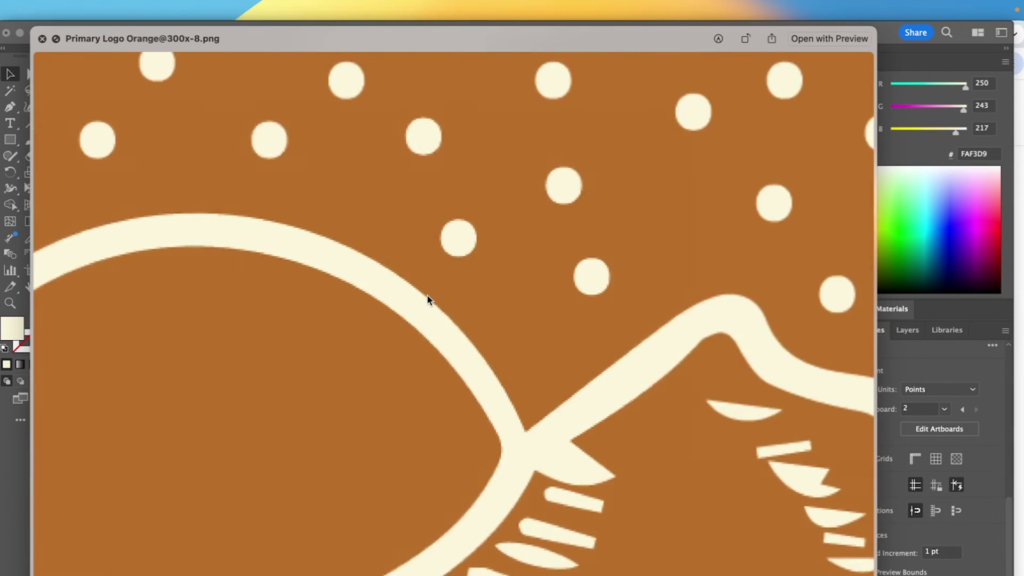
scroll(427, 299, down, 8)
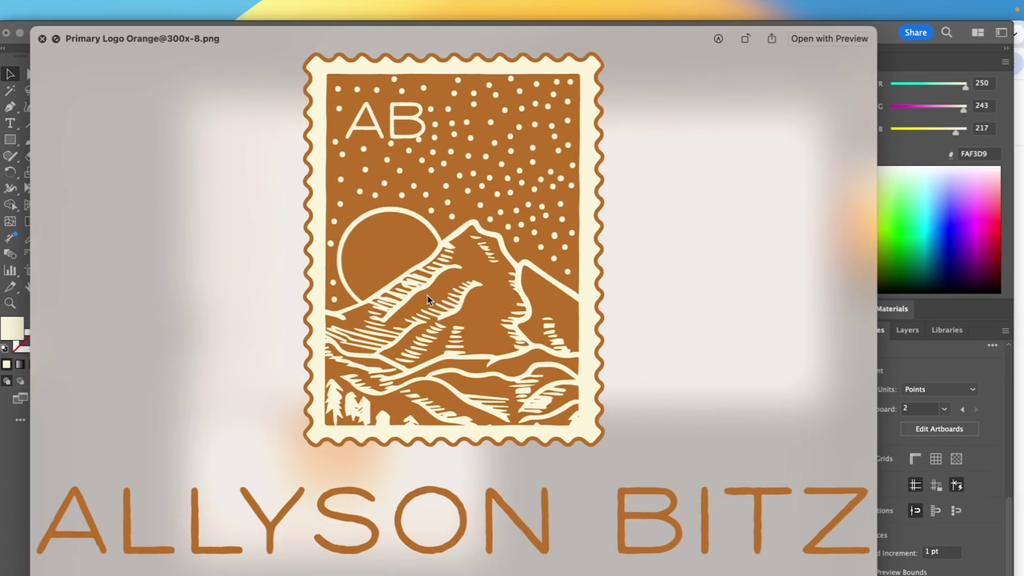
scroll(427, 295, up, 6)
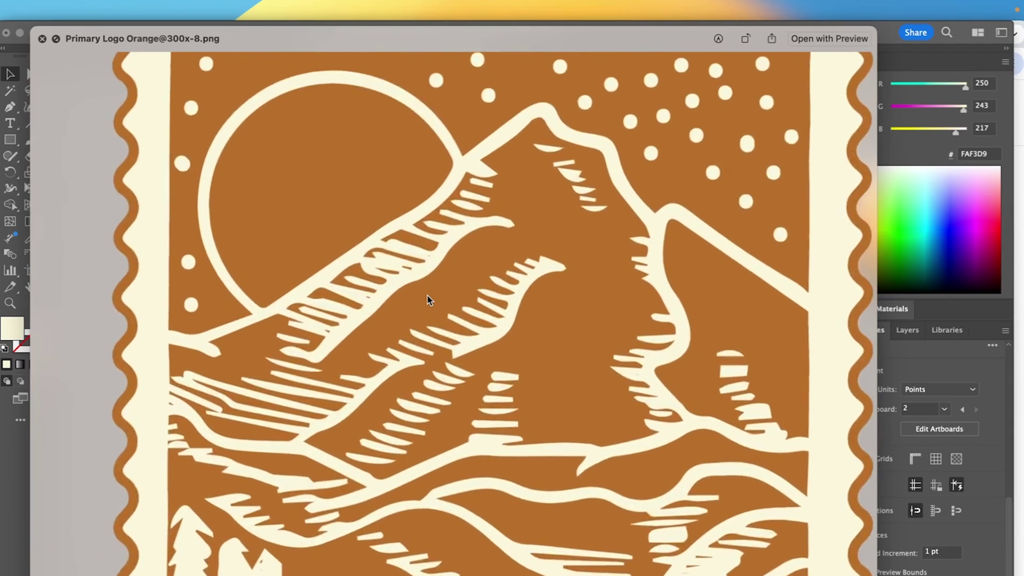
scroll(427, 295, down, 6)
key(space)
Step: Zoom into Primary Logo Orange.png and flip among the orange and cream PNG previews
key(Right)
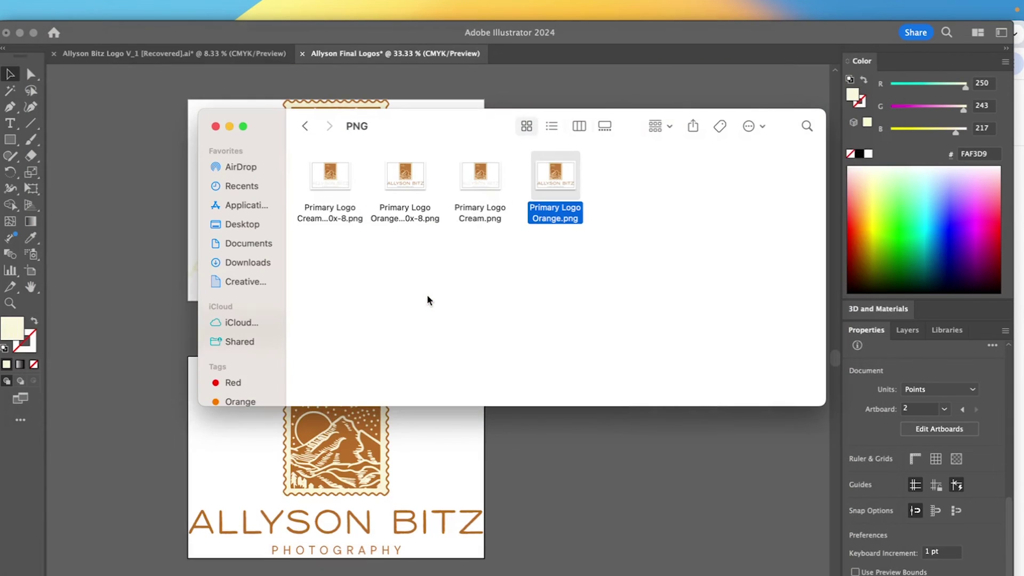
key(space)
scroll(481, 271, up, 10)
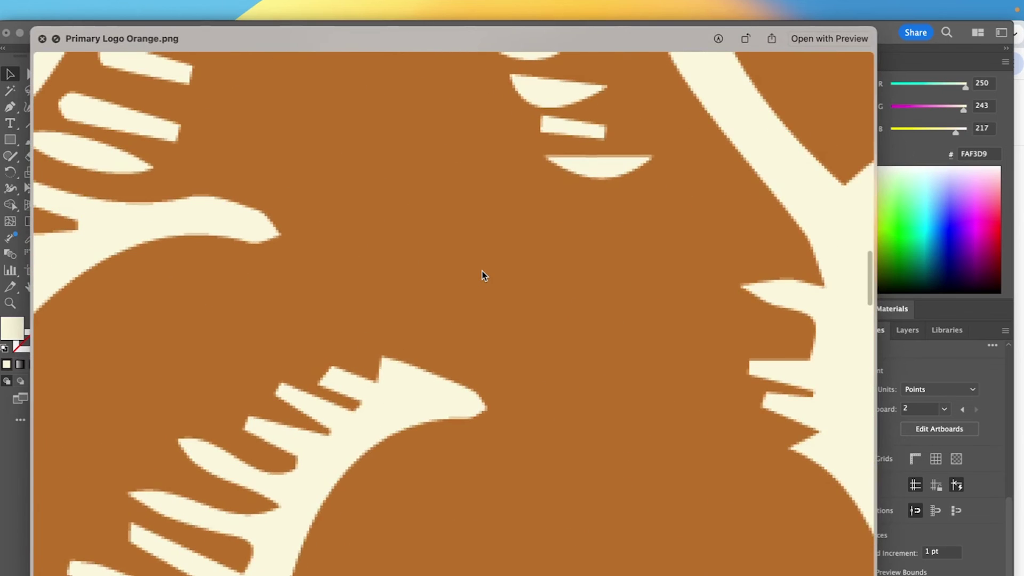
scroll(482, 271, up, 5)
scroll(482, 270, down, 5)
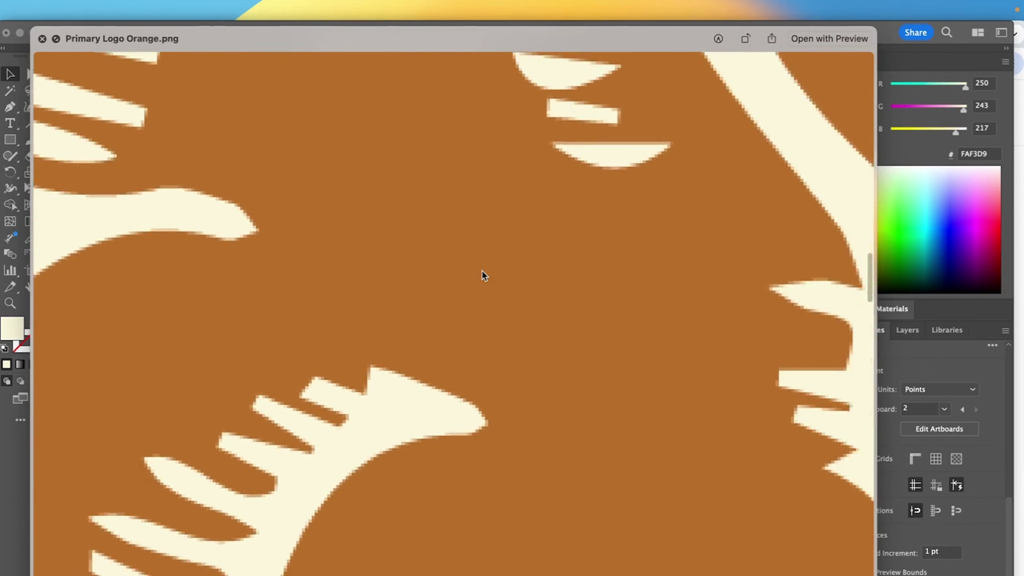
scroll(482, 275, down, 5)
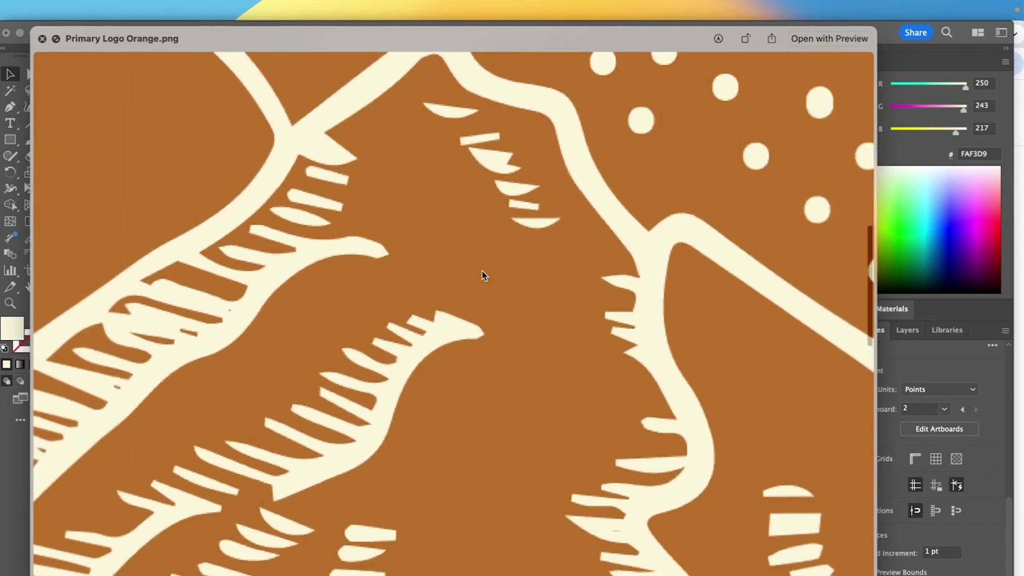
scroll(482, 275, down, 10)
key(Down)
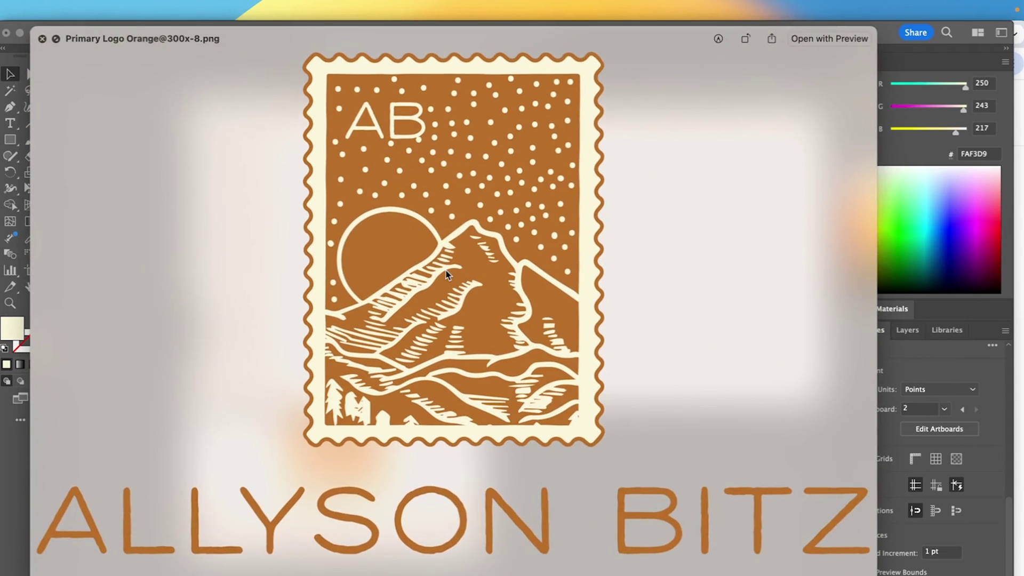
key(Down)
key(Down)
key(Up)
key(Up)
key(Down)
key(Down)
key(Up)
key(Up)
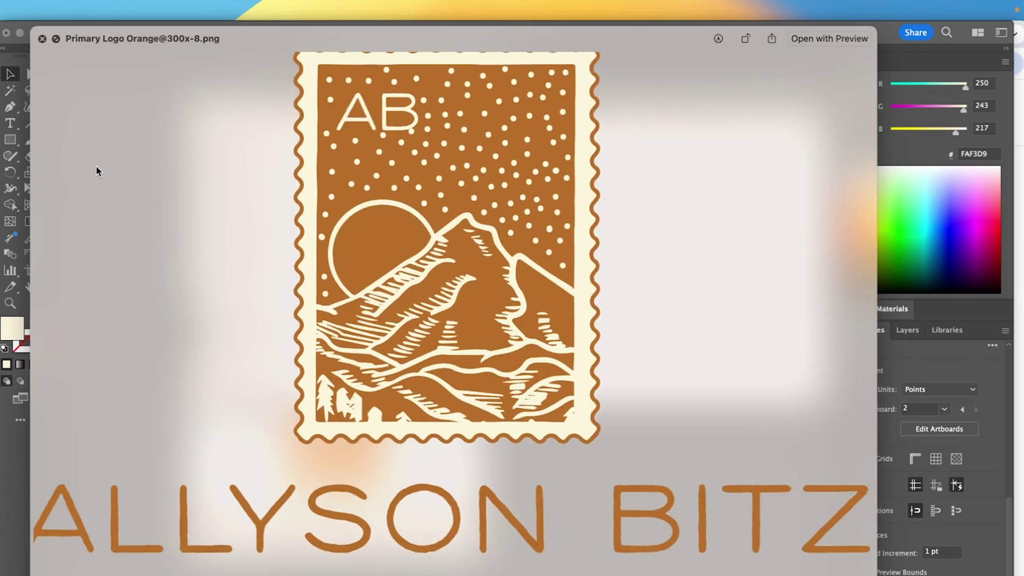
key(space)
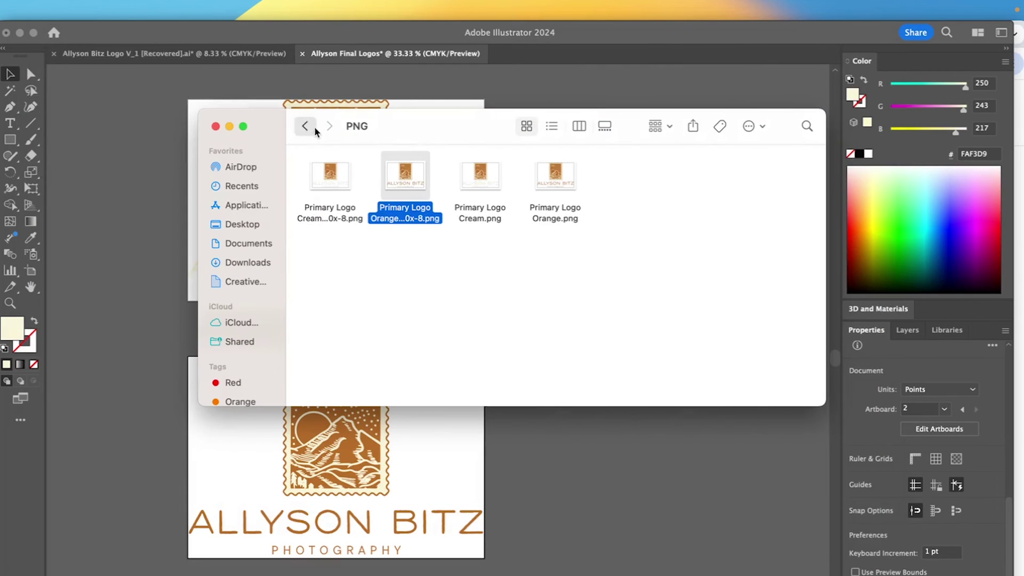
click(305, 126)
Step: Zoom into a Quick Look of Primary Logo Orange.svg, then return to the logos folder
double_click(557, 176)
click(405, 176)
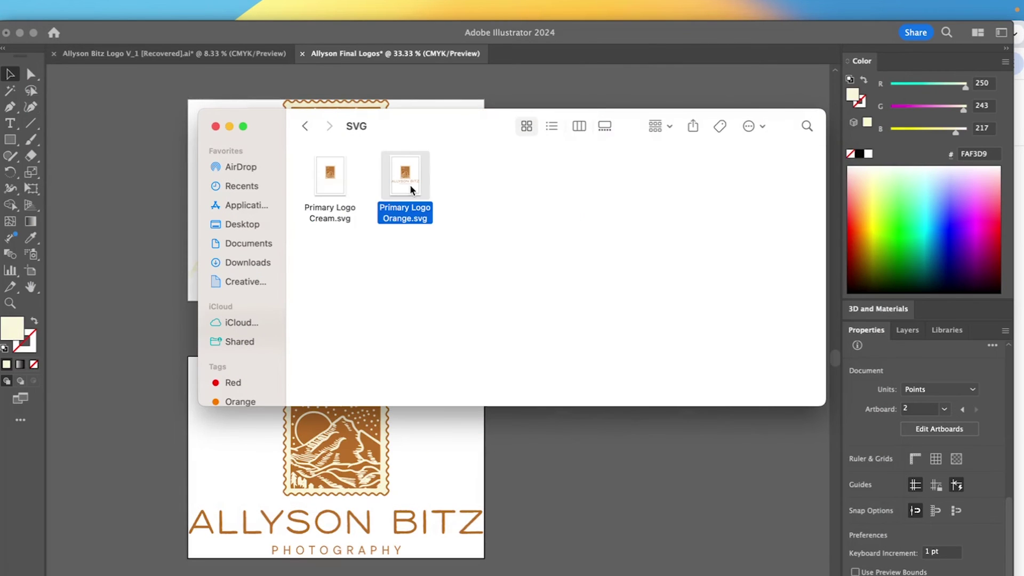
key(space)
scroll(421, 336, up, 5)
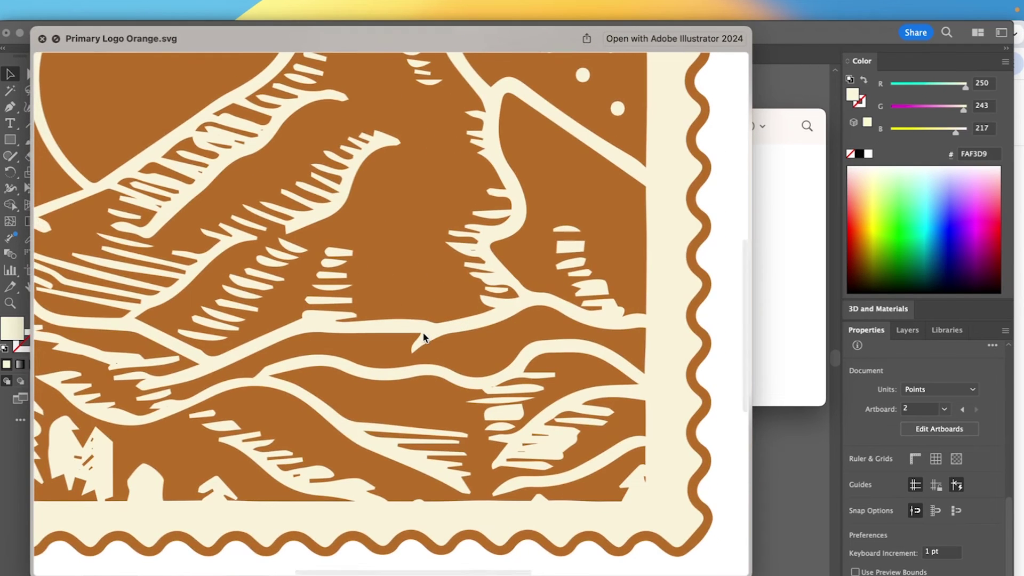
key(space)
click(306, 126)
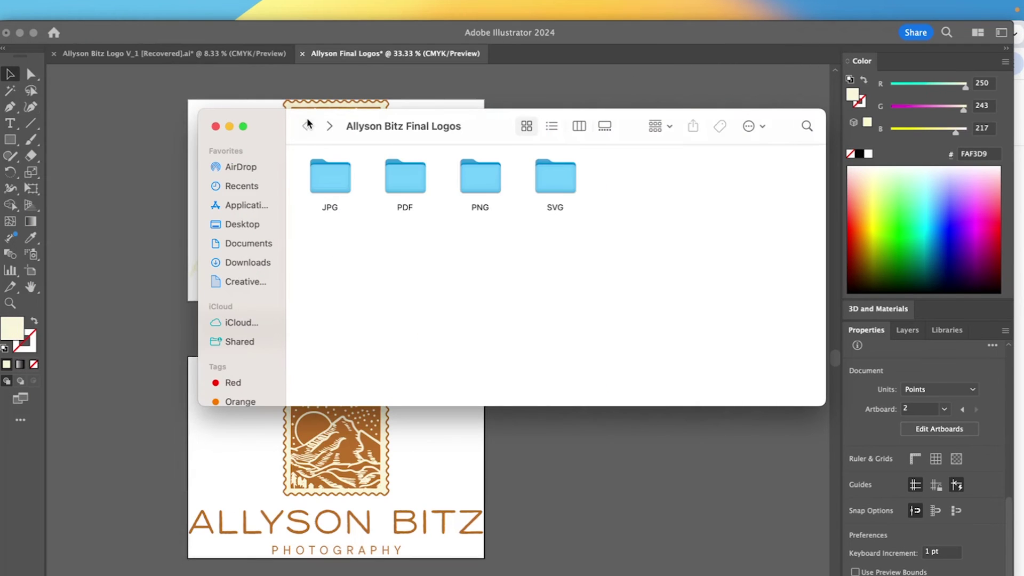
Step: Preview Primary Logo Orange.png, shrinking then enlarging the preview window to nearly full screen
double_click(482, 173)
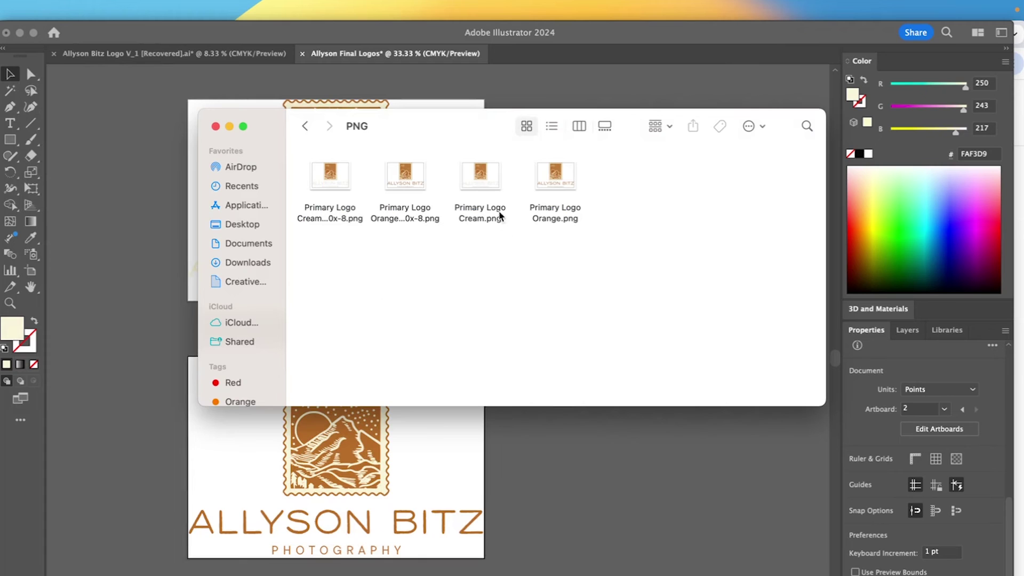
click(555, 176)
key(space)
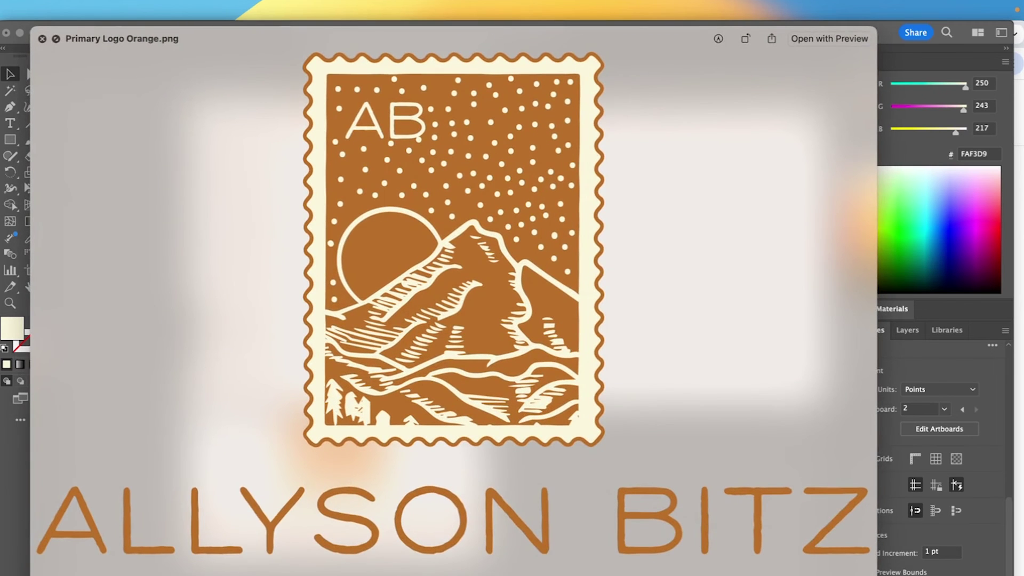
drag(876, 574, 332, 267)
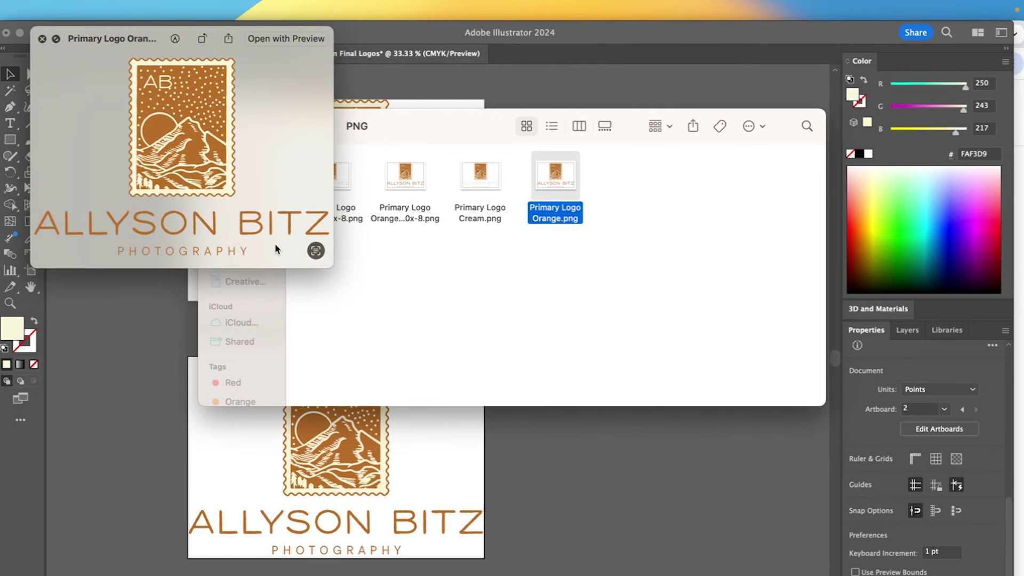
scroll(276, 248, up, 3)
scroll(276, 248, down, 3)
drag(330, 260, 855, 527)
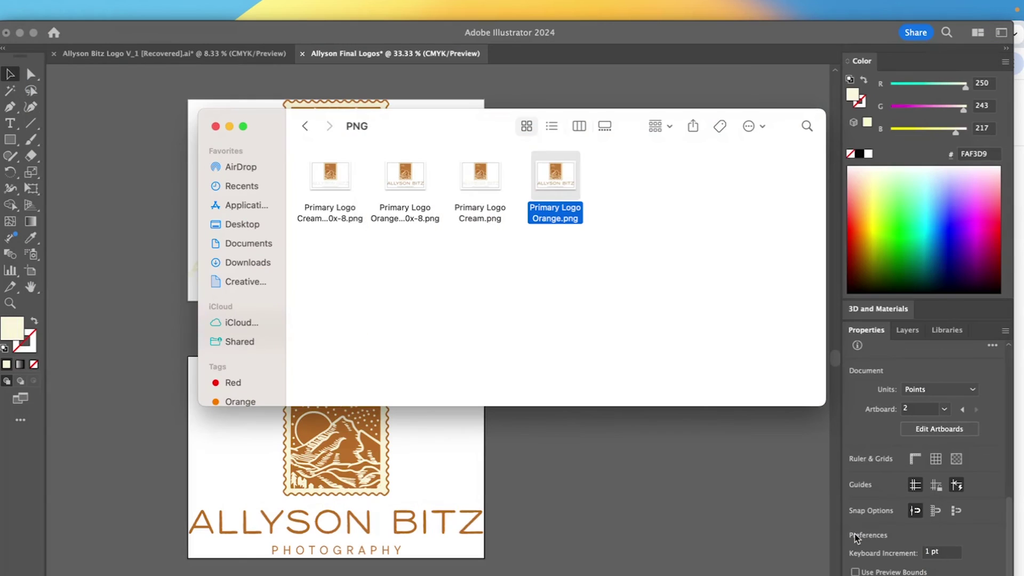
click(304, 128)
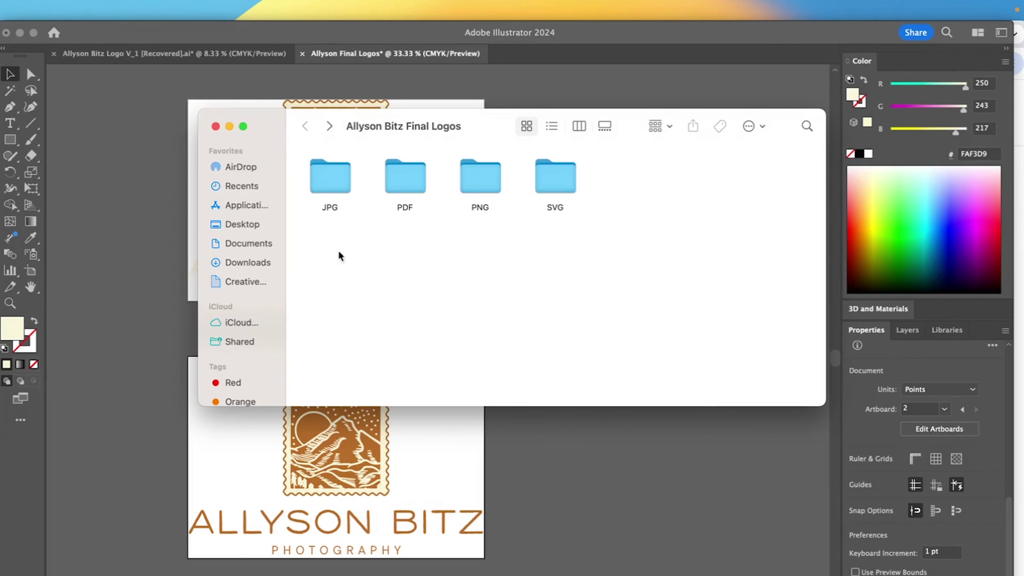
Step: Briefly open the PDF folder, then select and deselect all four export folders
double_click(417, 187)
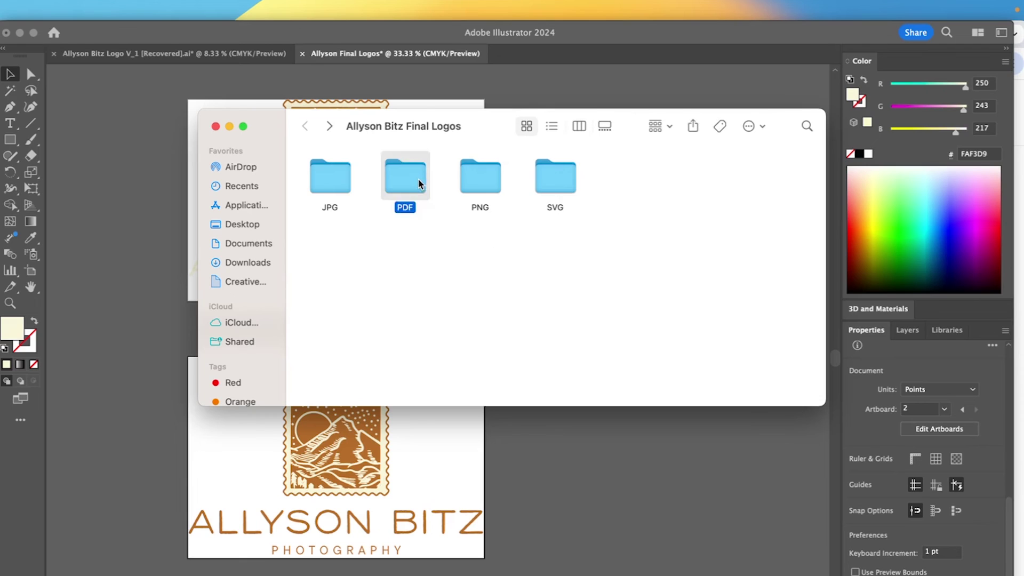
click(305, 125)
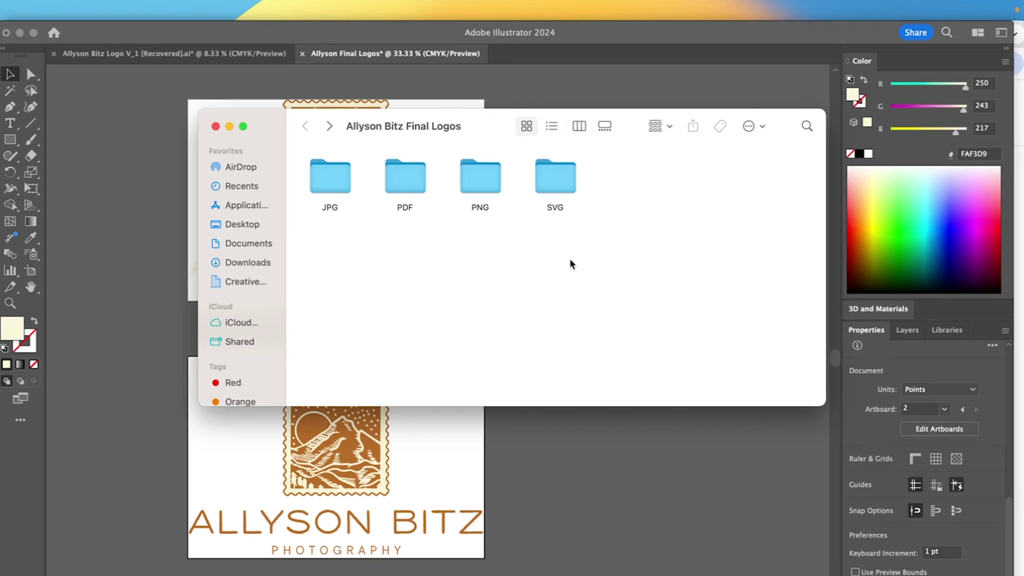
drag(593, 236, 306, 153)
click(519, 277)
Step: Quick Look the 300x orange PNG and Primary Logo Orange.svg from their folders
double_click(471, 177)
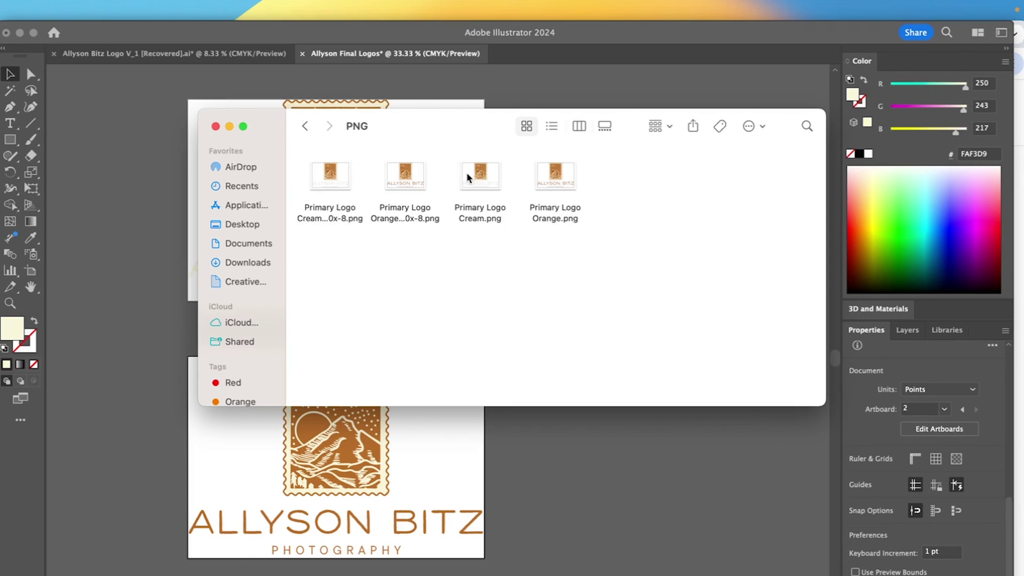
click(409, 208)
key(space)
key(space)
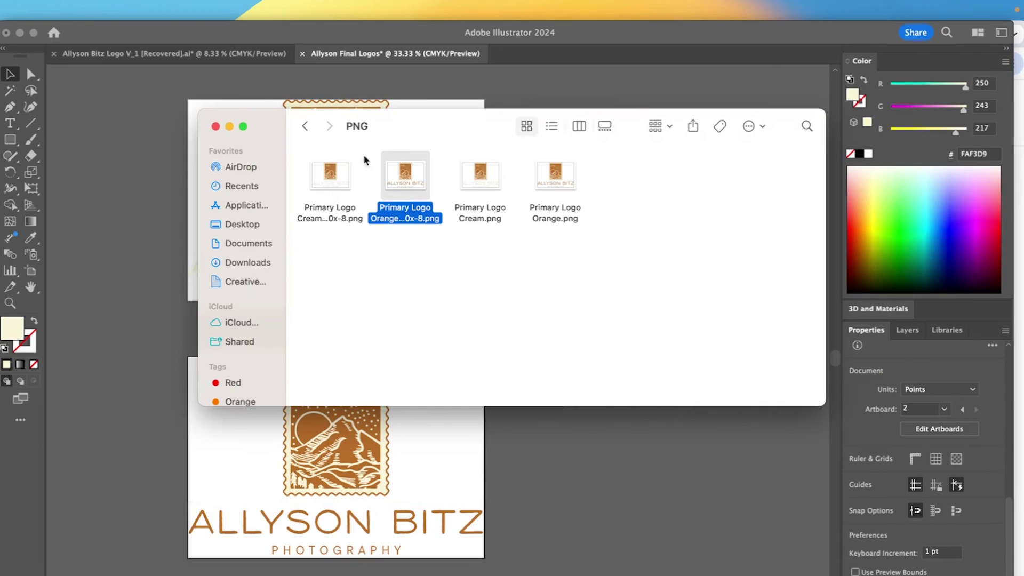
click(304, 126)
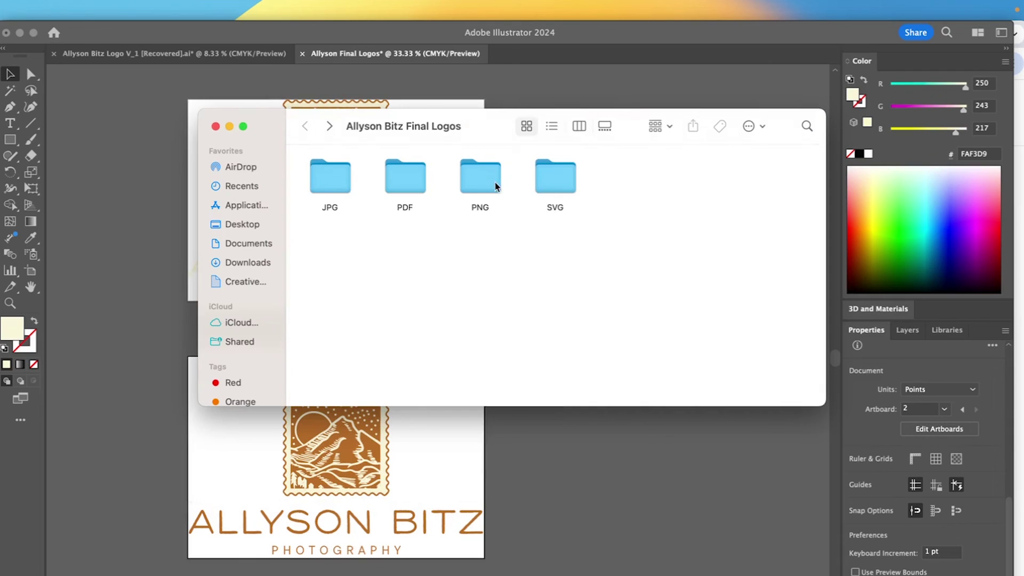
double_click(555, 179)
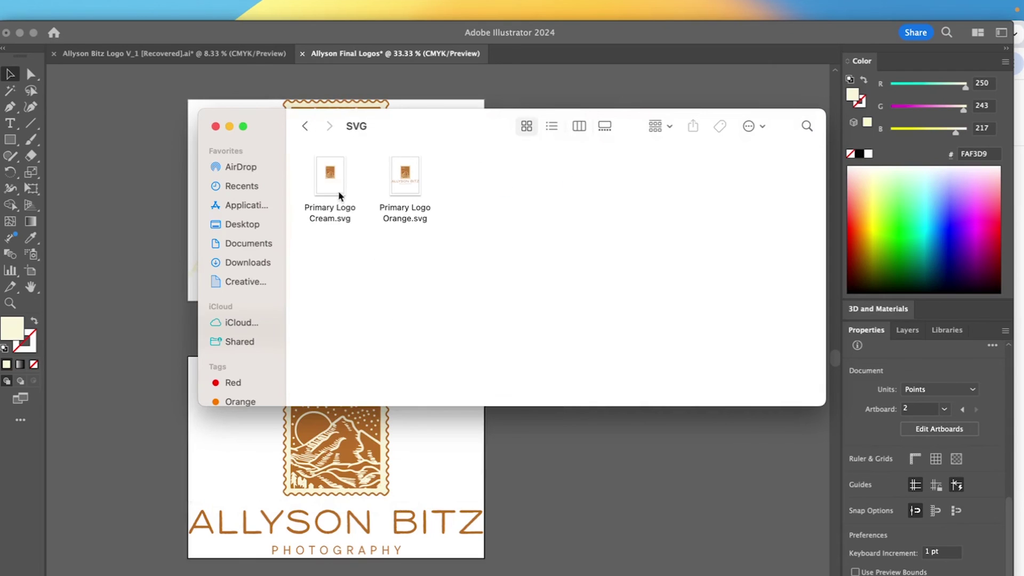
click(409, 178)
key(space)
key(space)
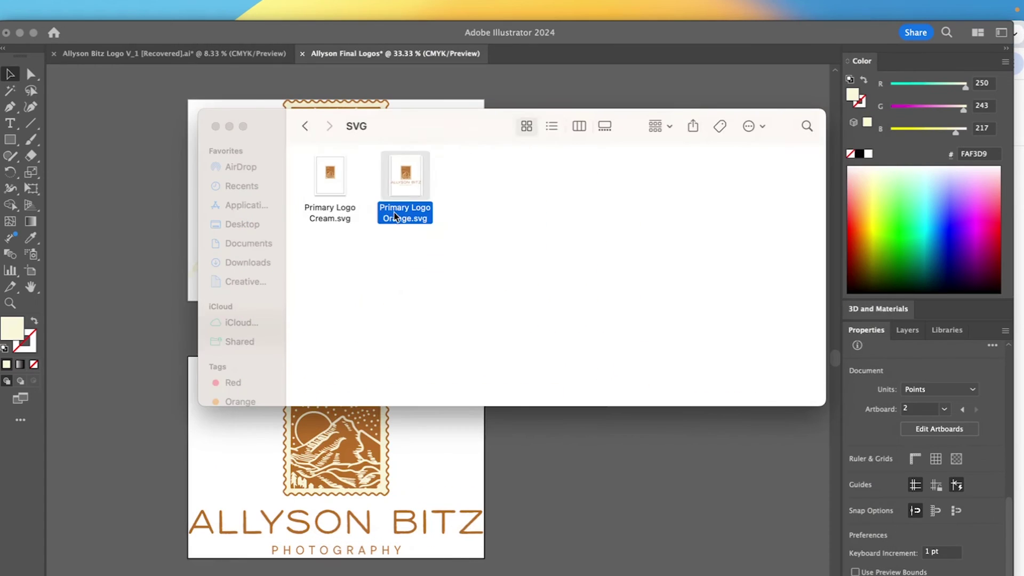
click(383, 265)
Step: Close the Finder window to reveal the cream and orange AB stamp logo artboards
click(215, 126)
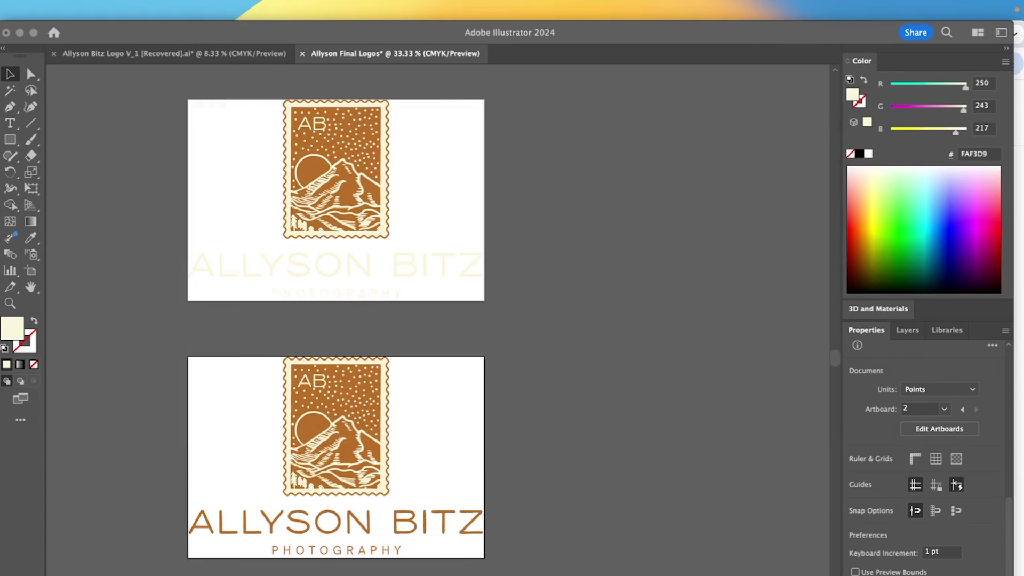